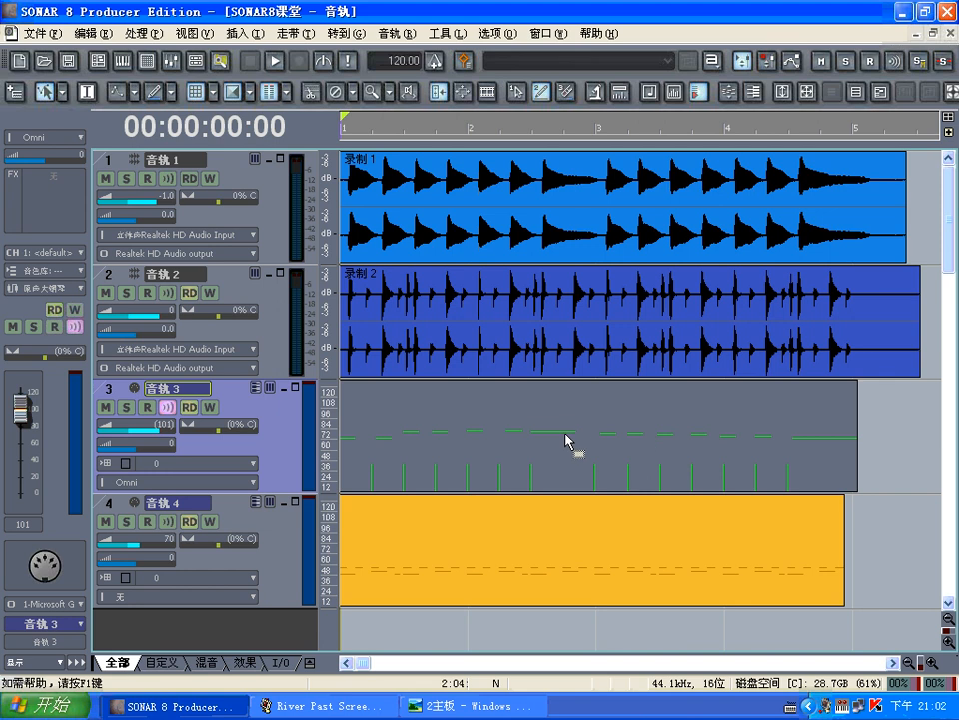
Step: Open the project options and go through the clock, metronome, MIDI output and sync settings to the surround settings
click(495, 33)
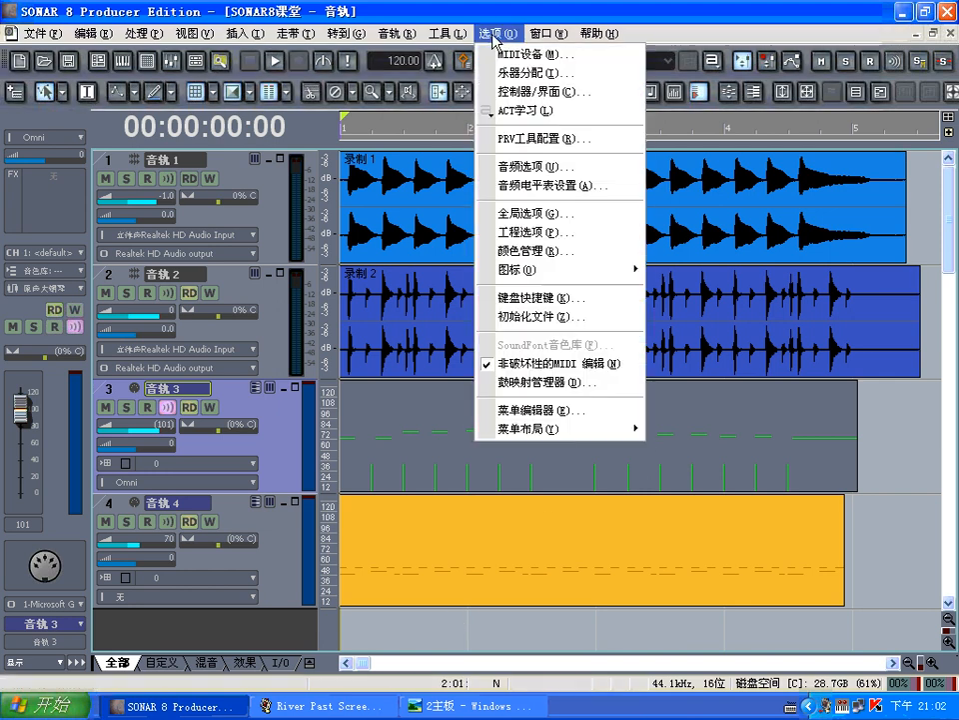
click(522, 232)
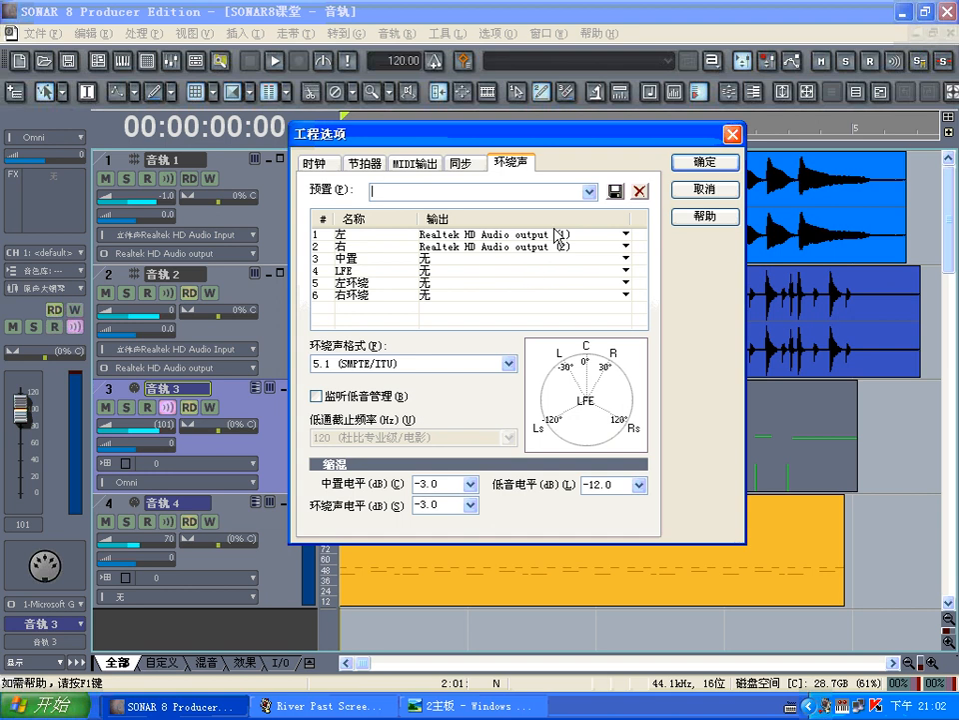
click(311, 163)
click(364, 163)
click(414, 163)
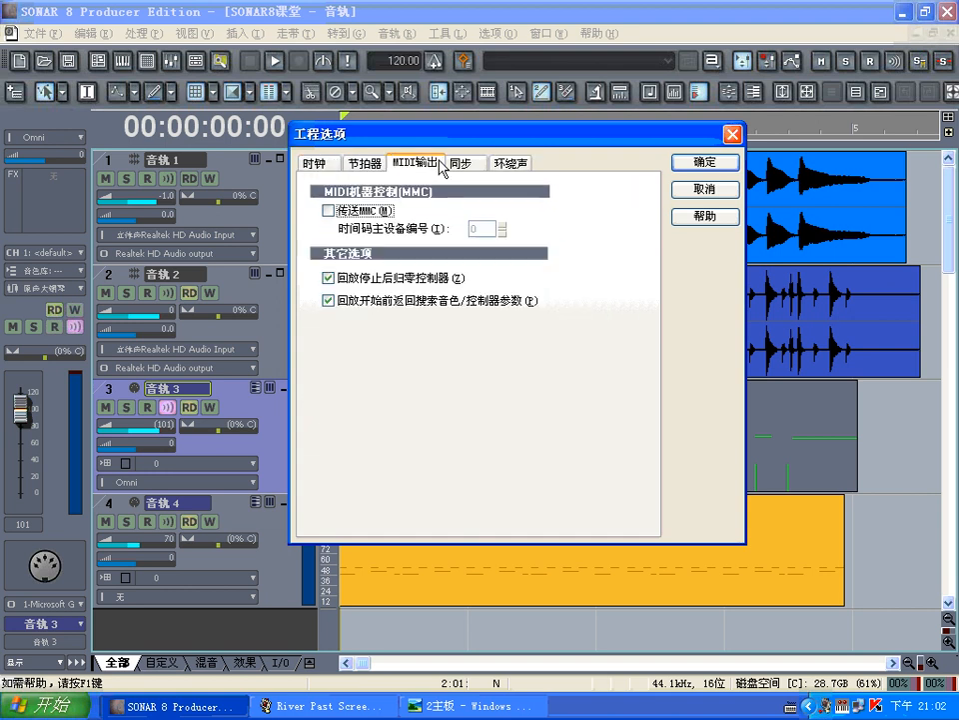
click(461, 163)
click(511, 164)
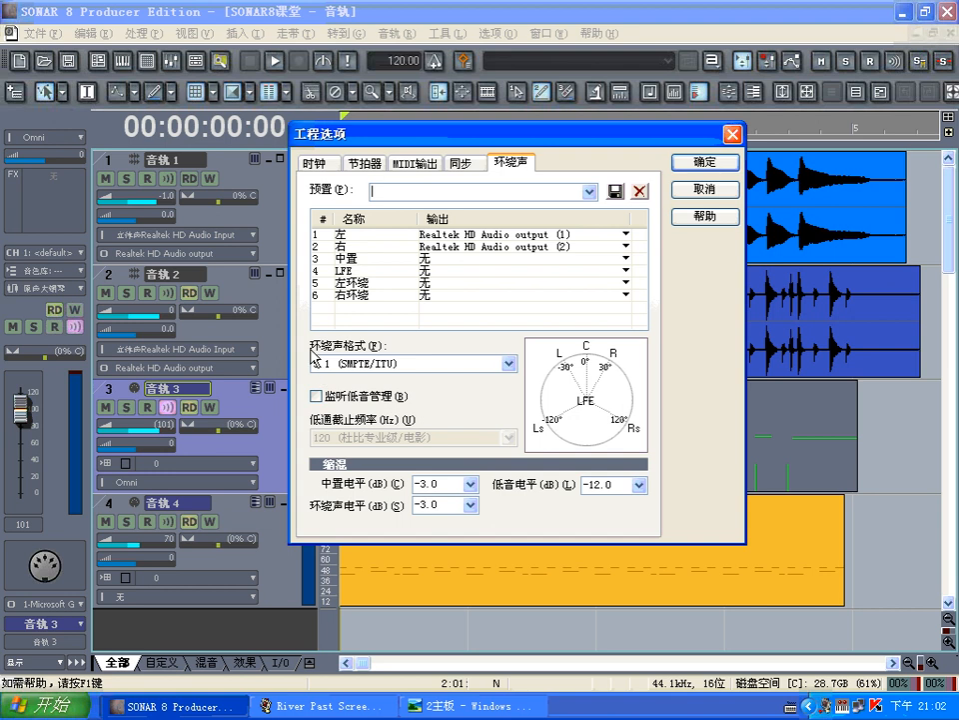
Step: Set the surround format to 5.1 (电影/其它) and move the project options dialog aside
click(510, 363)
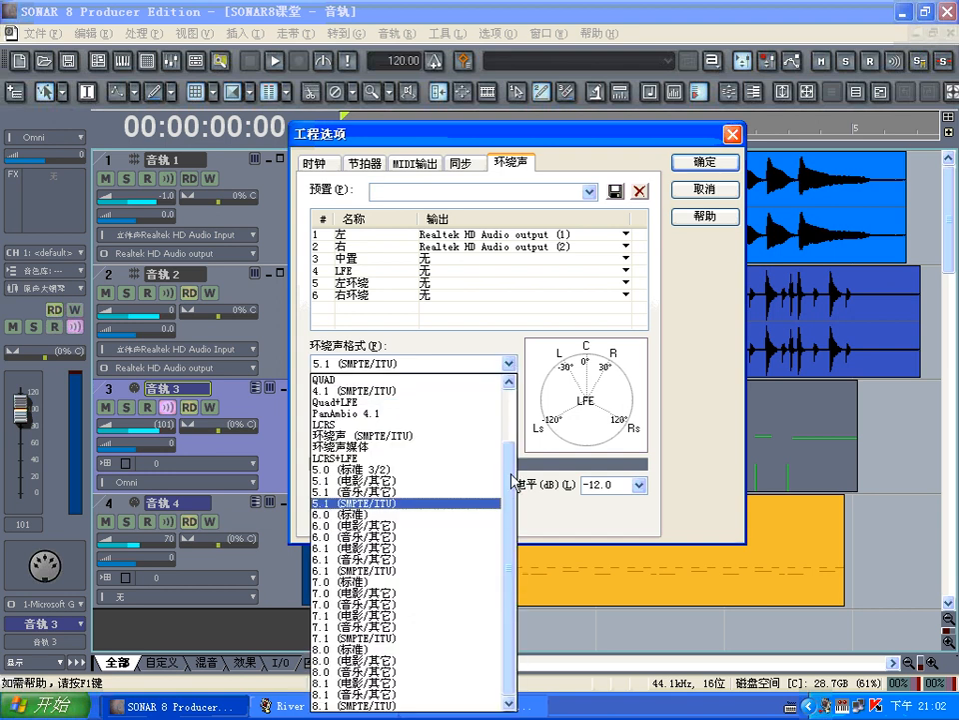
scroll(510, 445, up, 2)
mouse_move(510, 447)
mouse_down()
mouse_move(509, 425)
mouse_move(519, 479)
mouse_move(522, 428)
mouse_up()
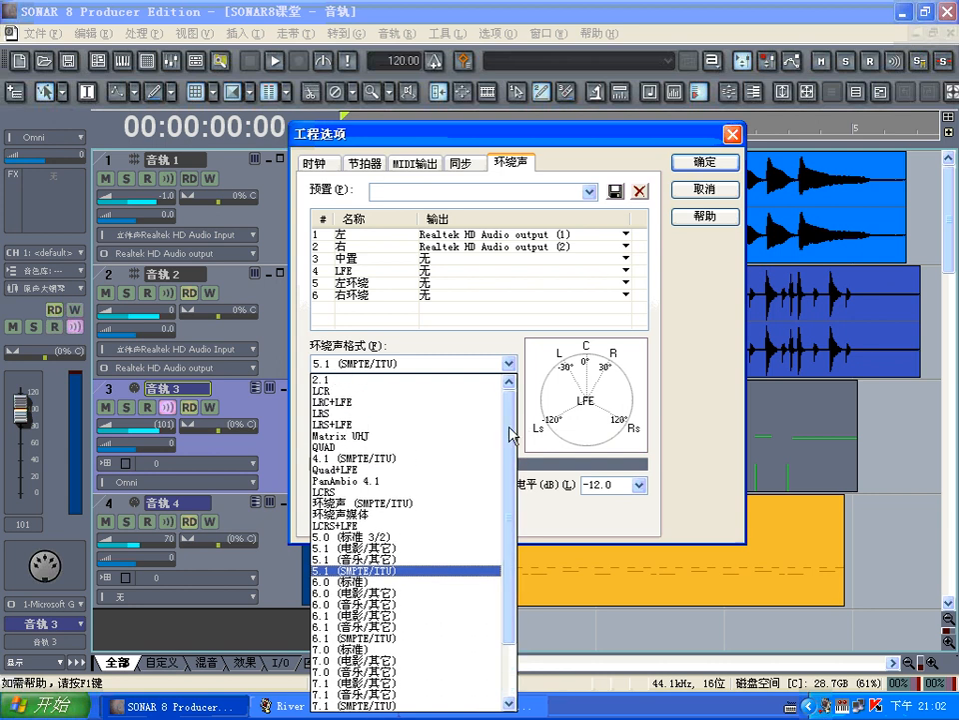
click(378, 548)
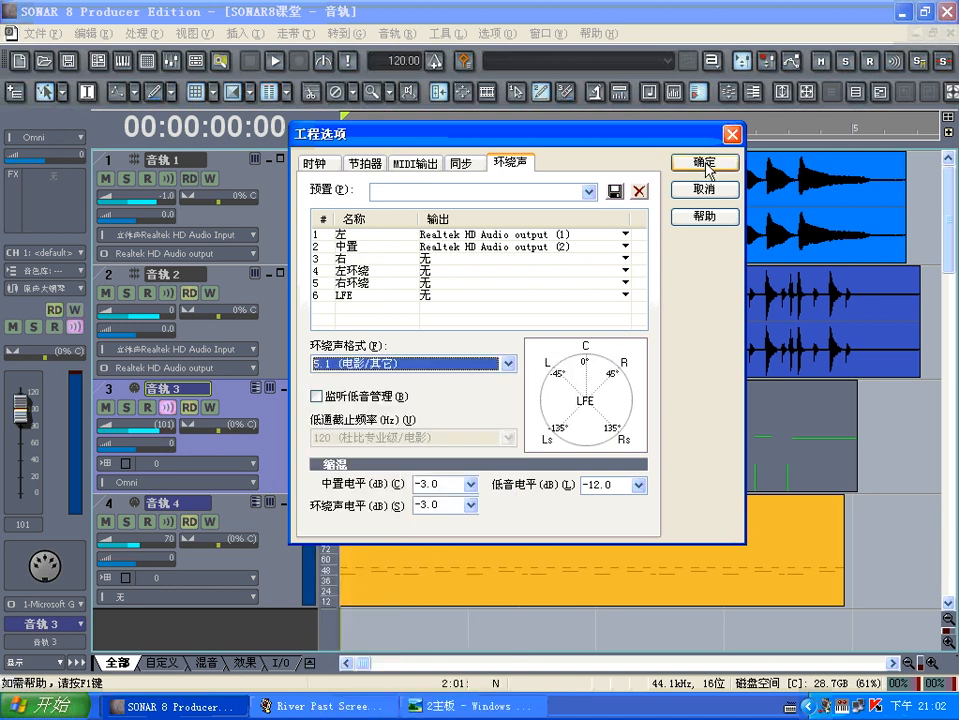
drag(667, 137, 860, 142)
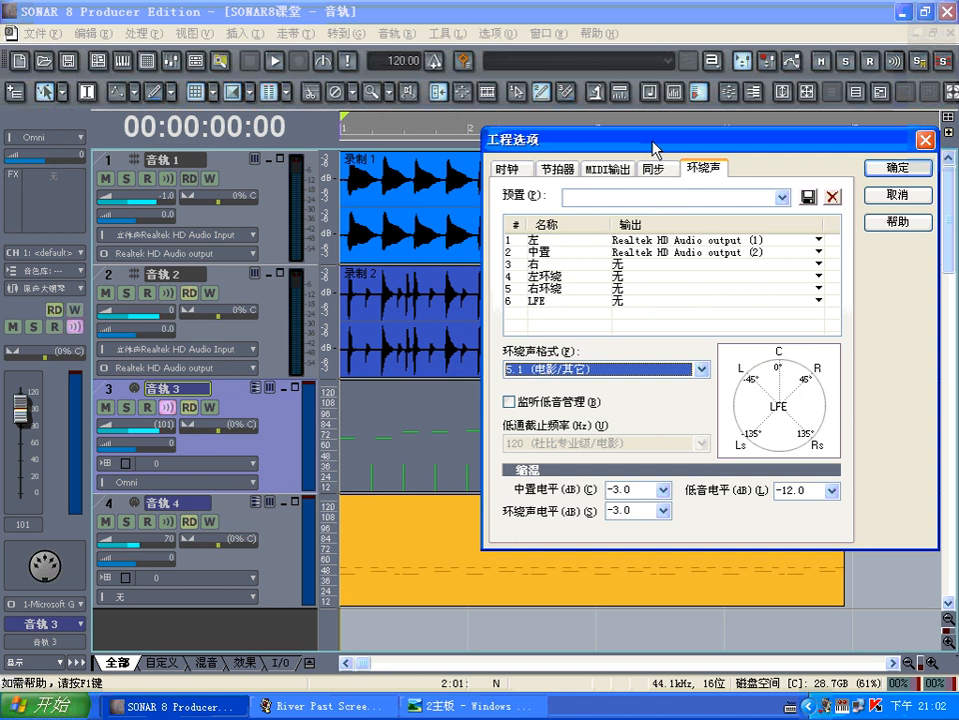
drag(652, 143, 590, 143)
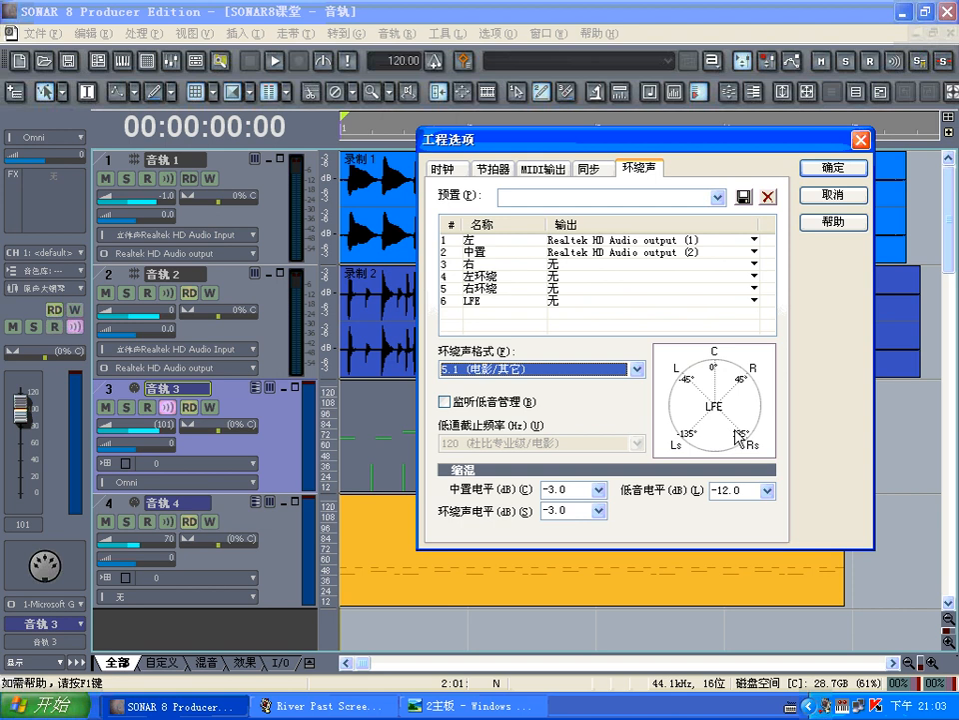
click(637, 369)
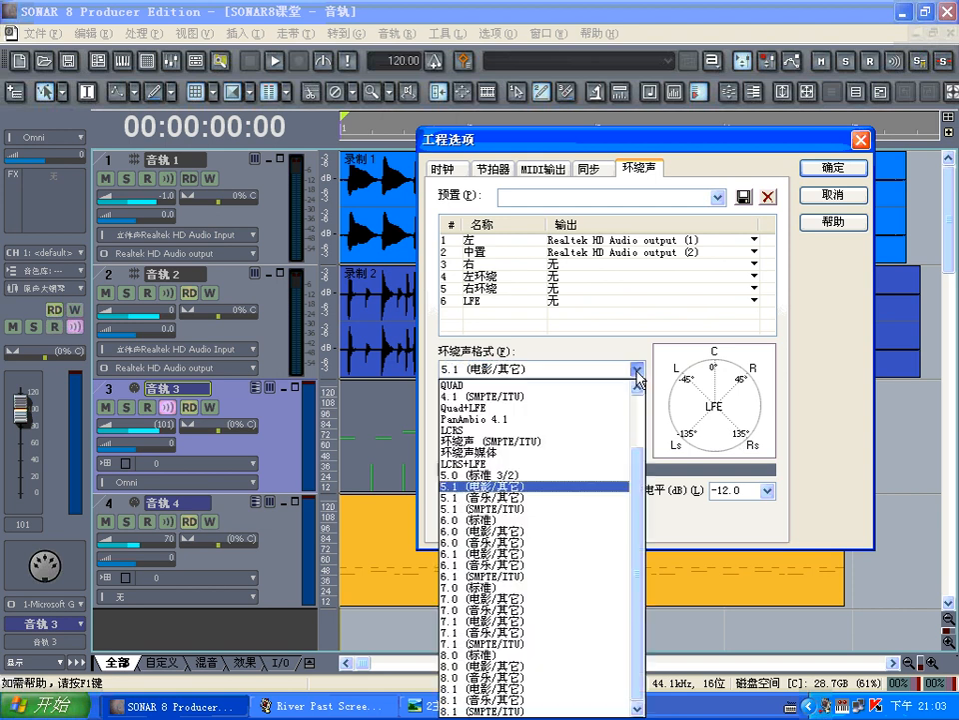
click(547, 488)
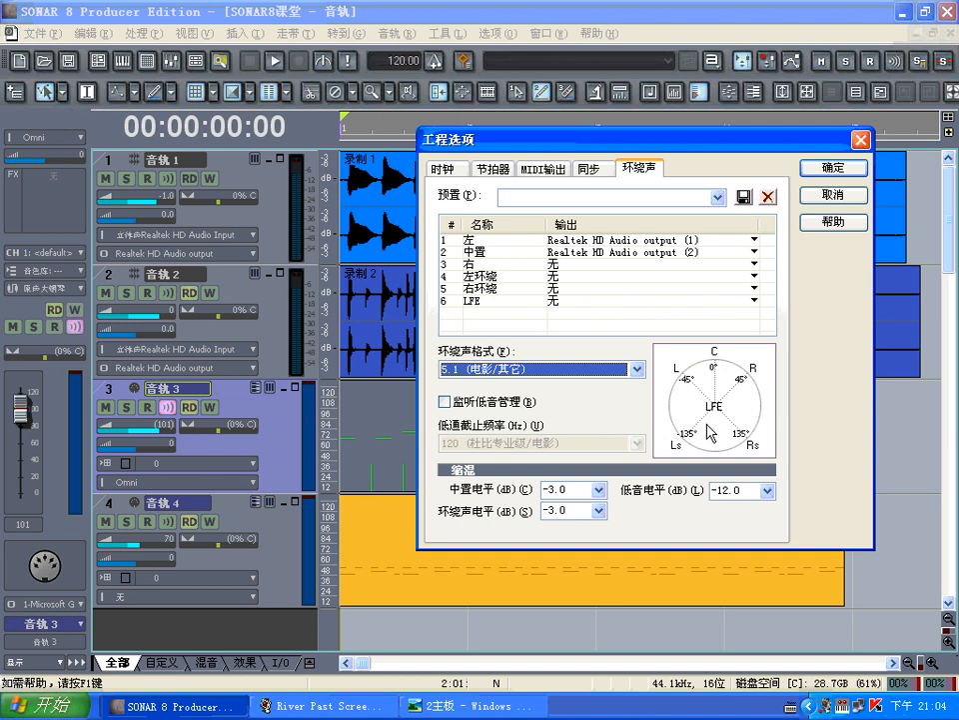
Step: Move the dialog up and select each 5.1 channel from 左 through LFE to locate its speaker in the diagram
drag(702, 140, 704, 117)
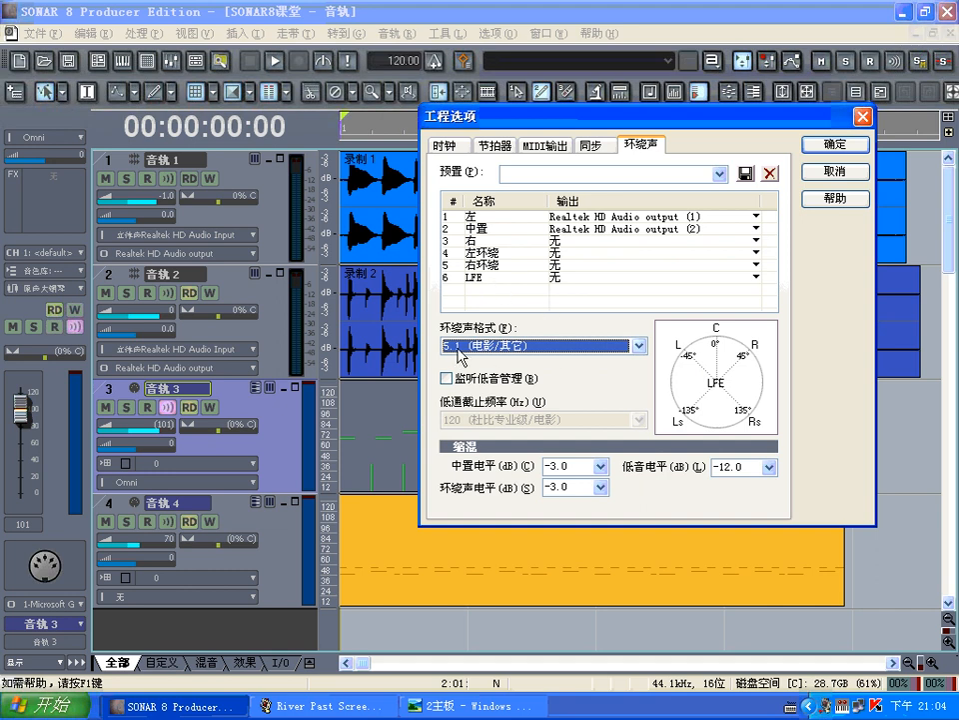
click(478, 217)
click(478, 229)
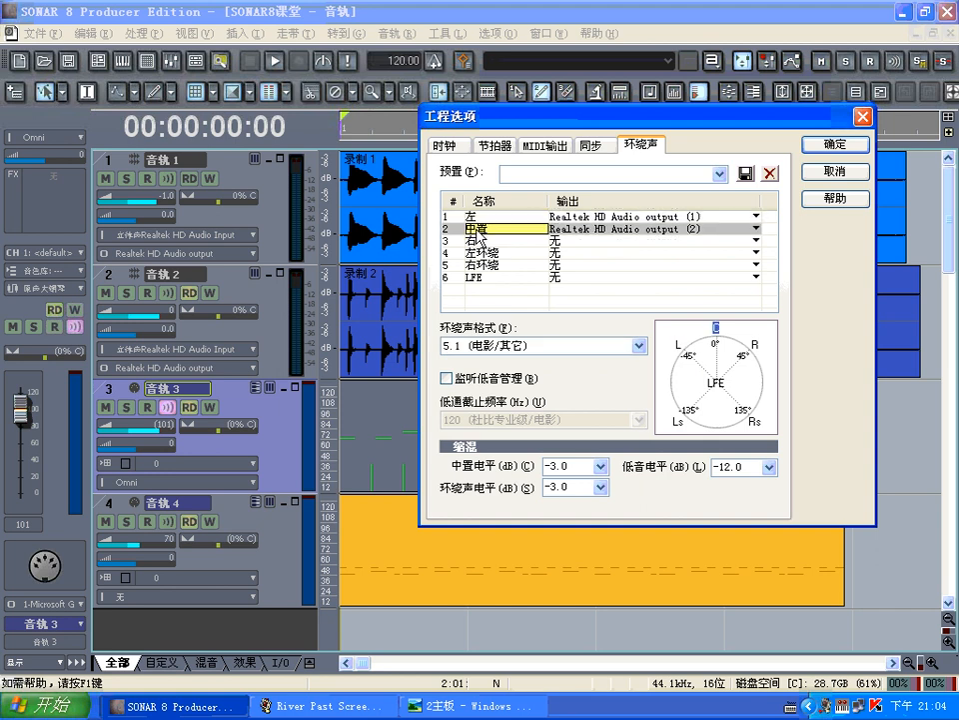
click(484, 242)
click(485, 254)
click(489, 266)
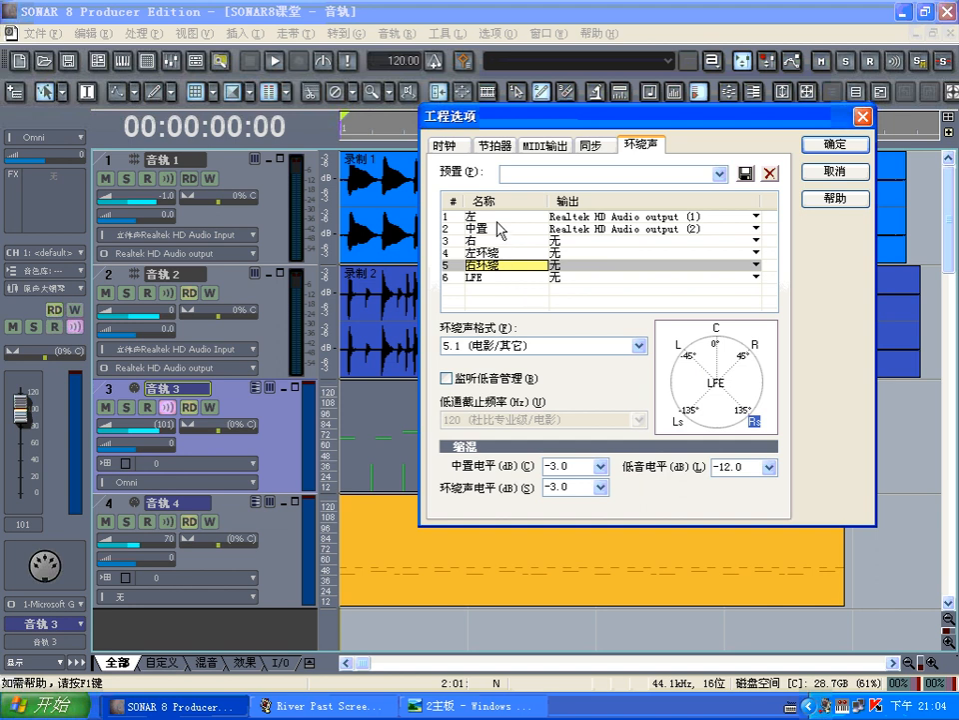
click(472, 279)
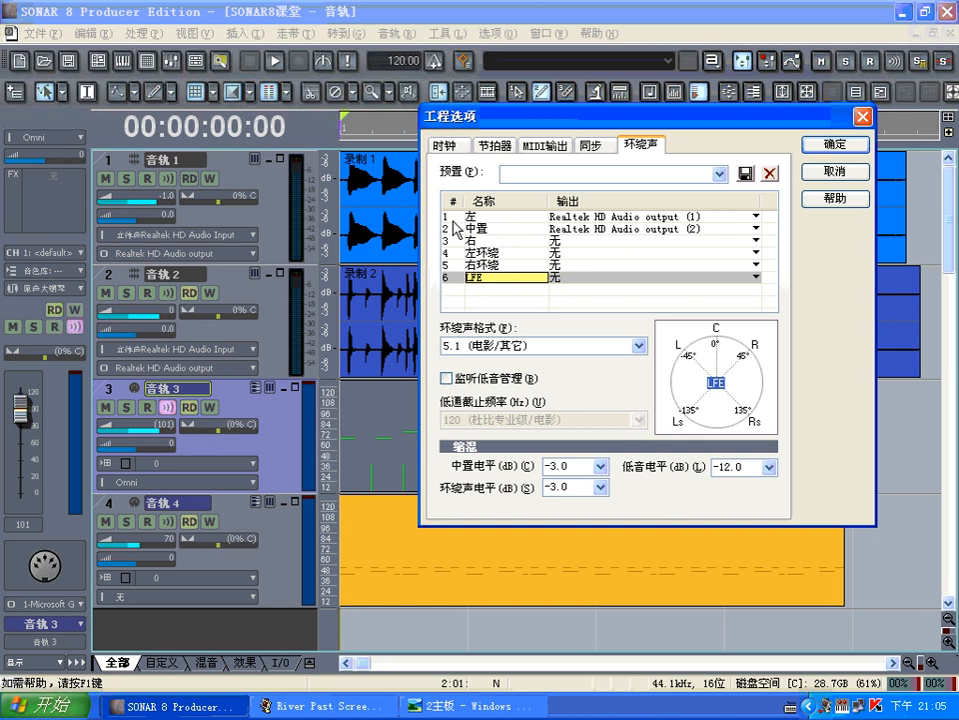
Step: Change the surround format to 2.1 to view its channel layout
click(637, 345)
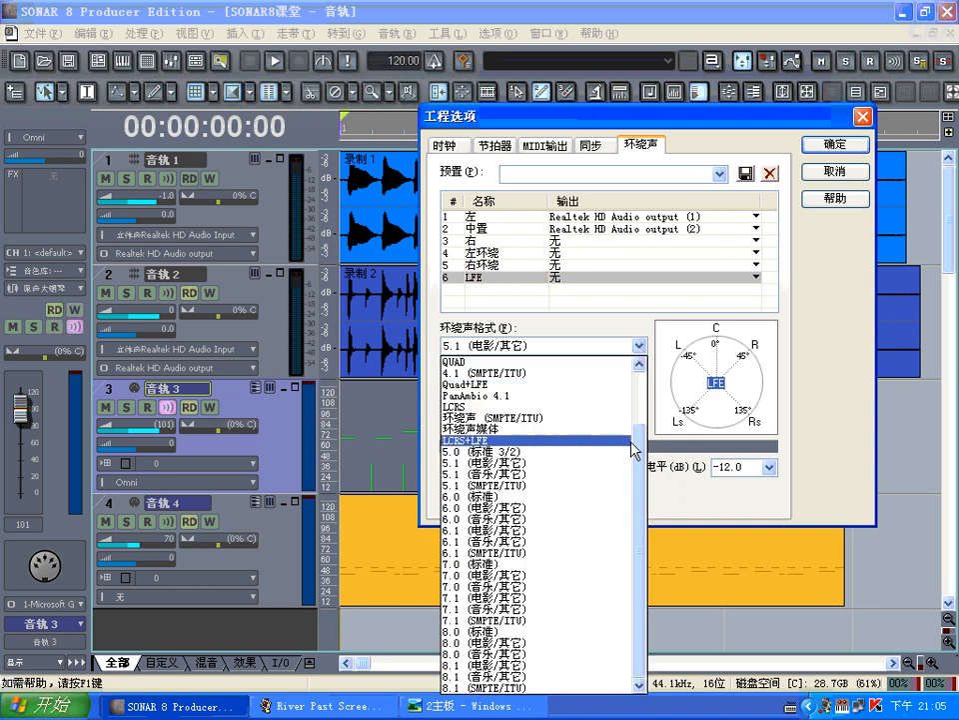
drag(641, 452, 644, 415)
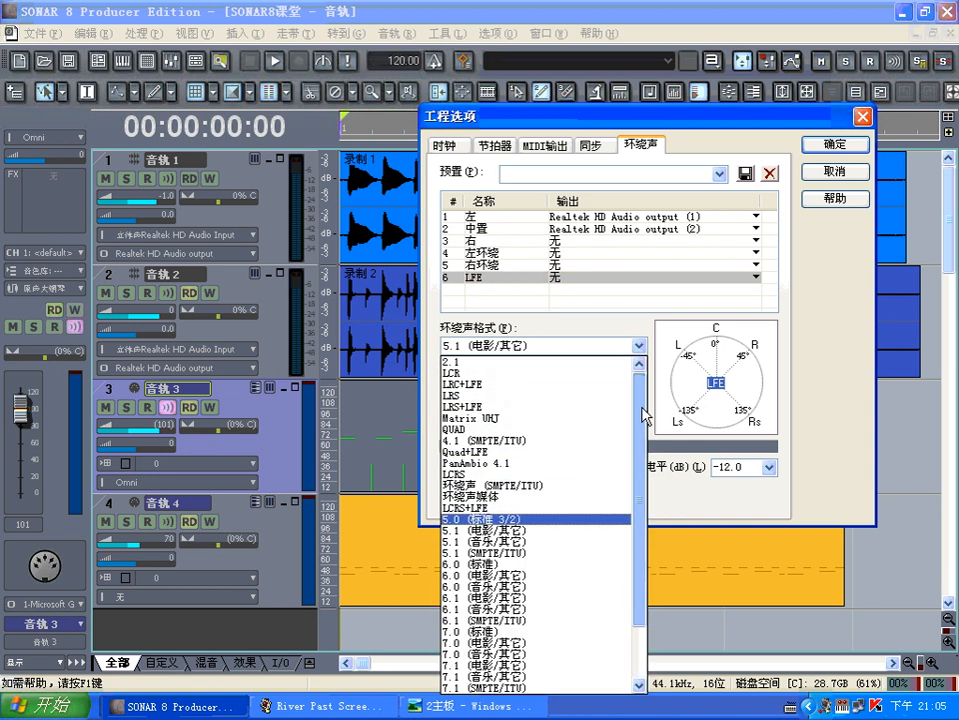
click(567, 362)
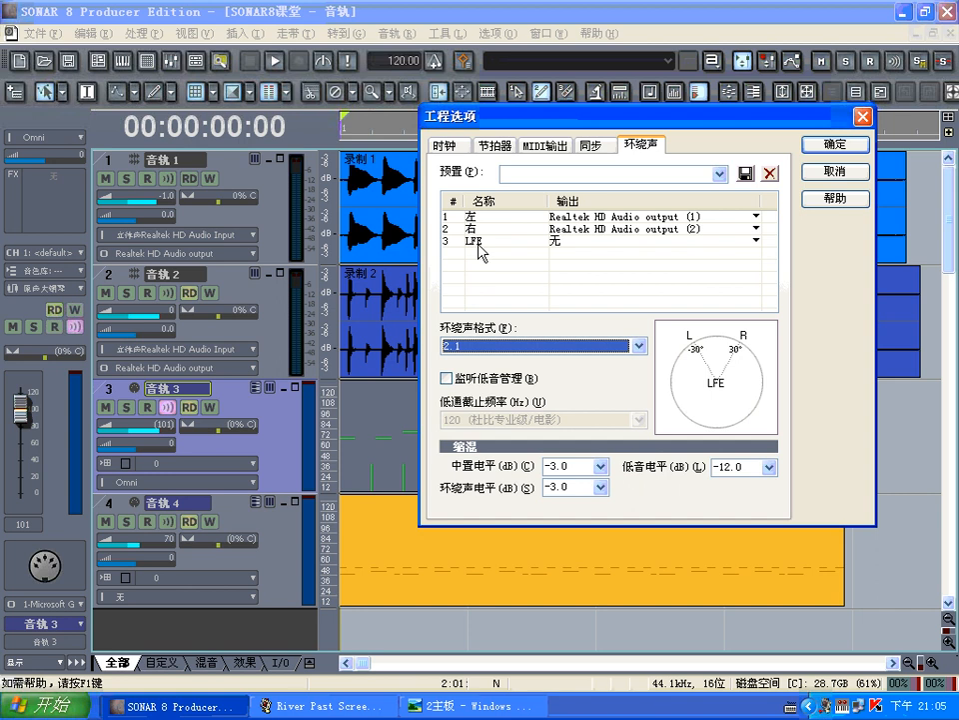
Step: Change the surround format to 8.1 (电影/其它) and view its channel list down to the last entry
click(639, 345)
drag(643, 437, 651, 547)
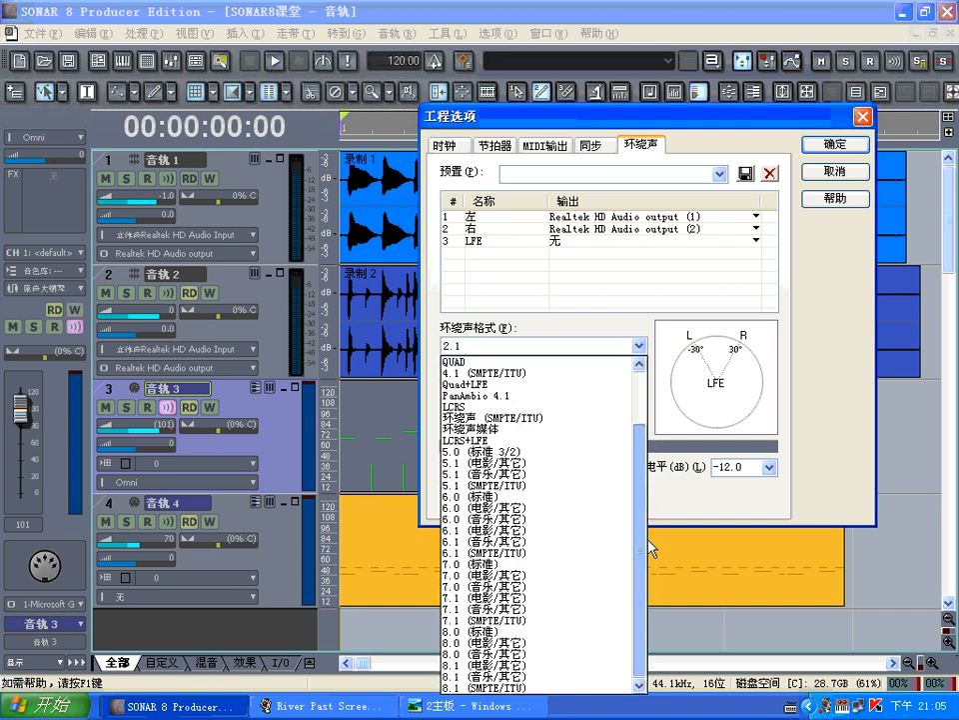
click(524, 663)
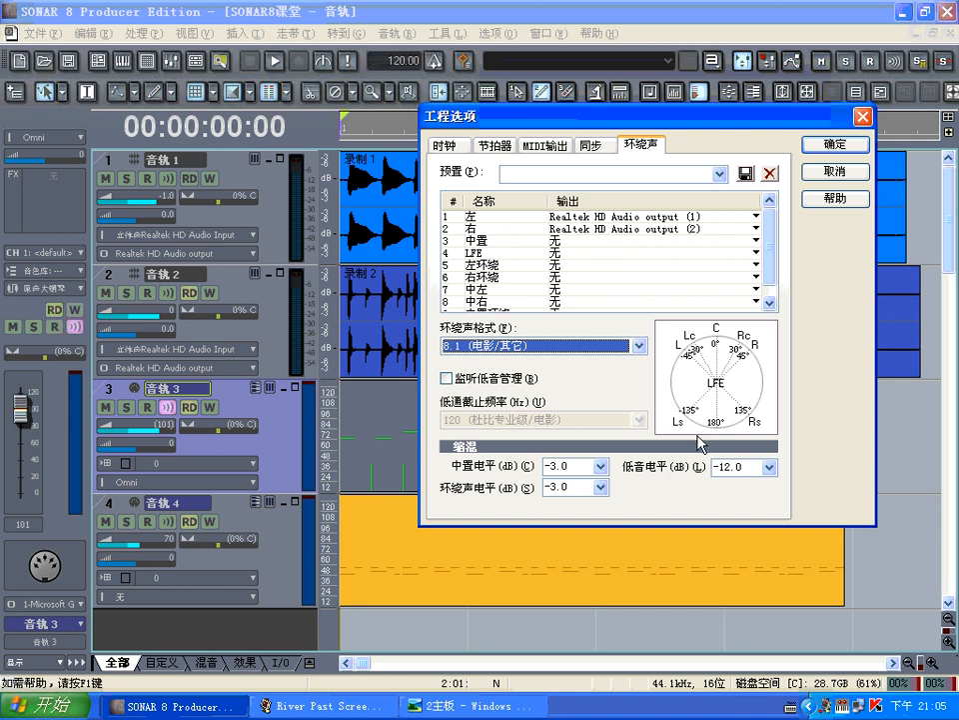
click(769, 302)
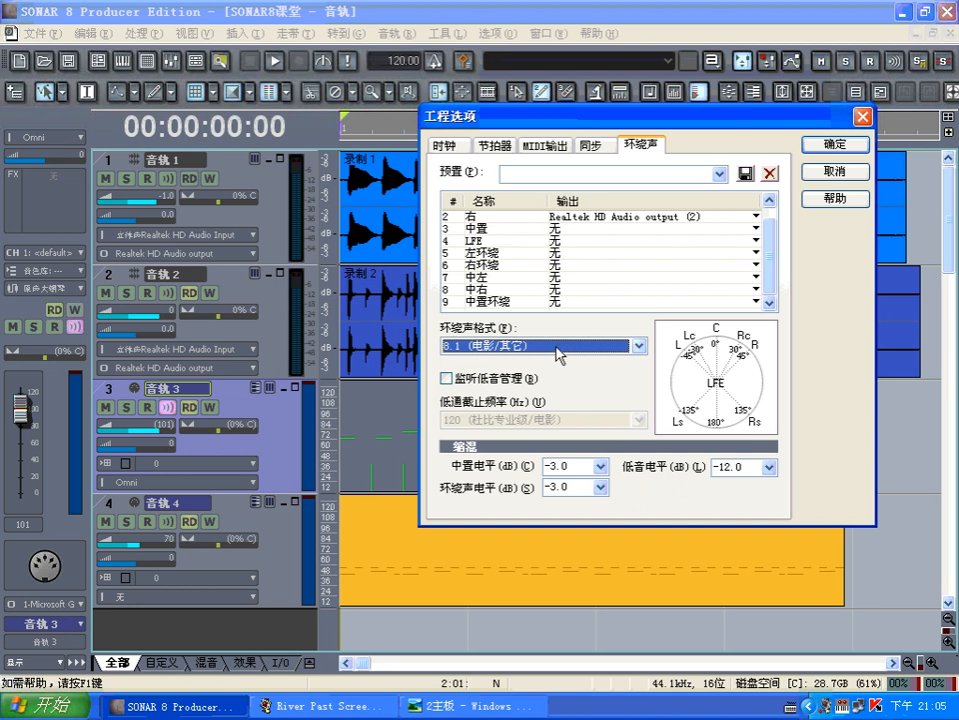
Step: Check the motherboard picture in the image viewer, and set the surround format back to 5.1 (电影/其它)
click(465, 706)
click(640, 346)
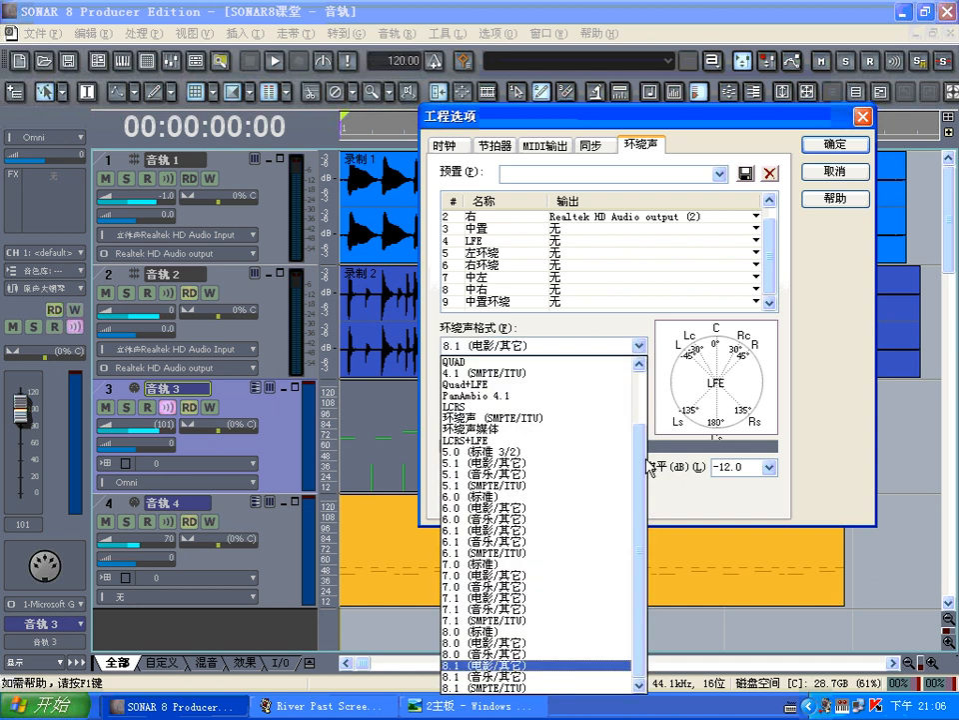
scroll(643, 413, up, 3)
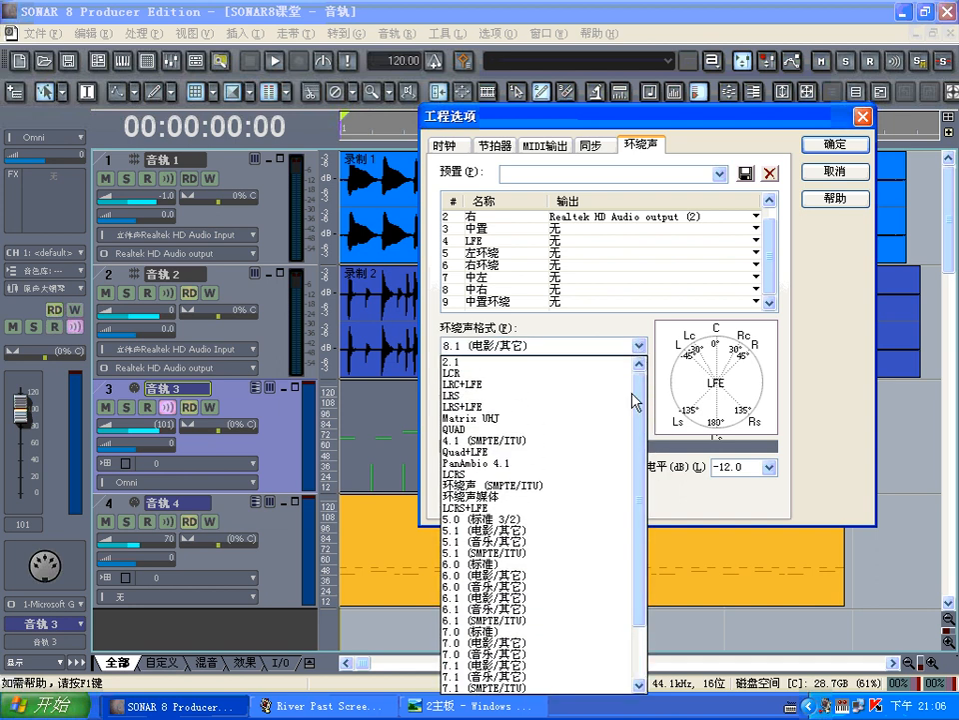
click(529, 531)
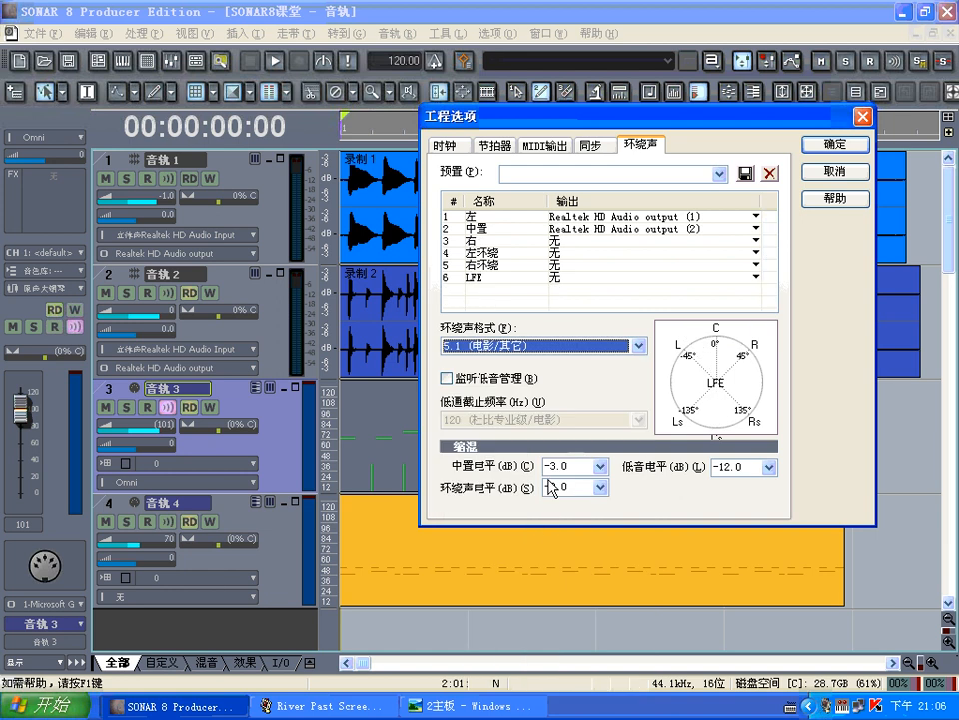
Step: Compare the channel orders of 5.1 (电影/其它), 5.1 (音乐/其它) and 5.1 (SMPTE/ITU), ending on 5.1 (电影/其它)
click(640, 347)
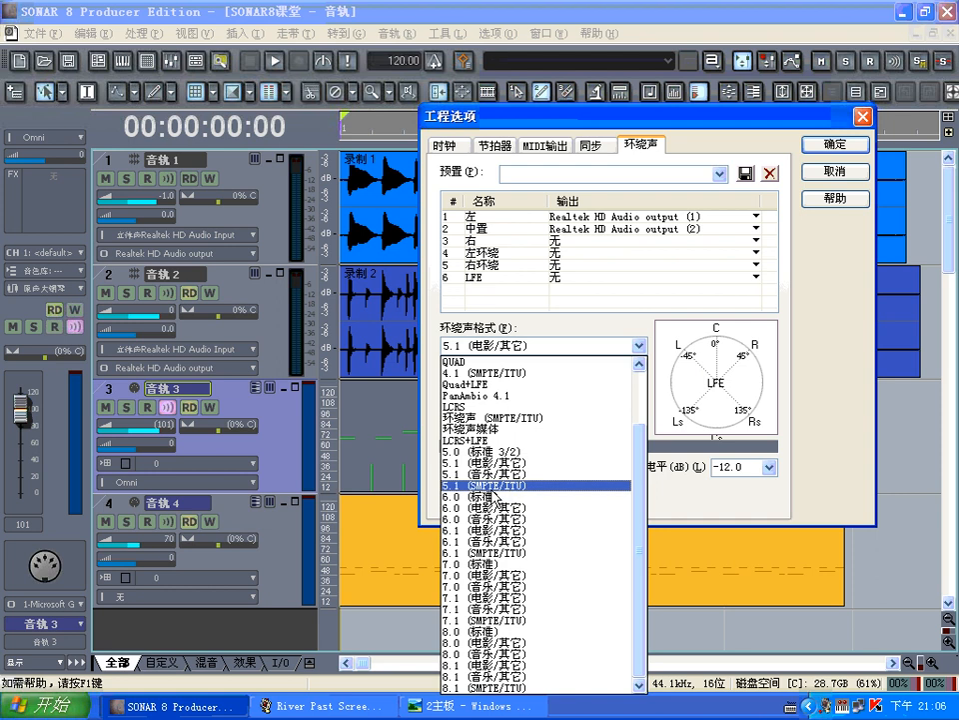
click(490, 463)
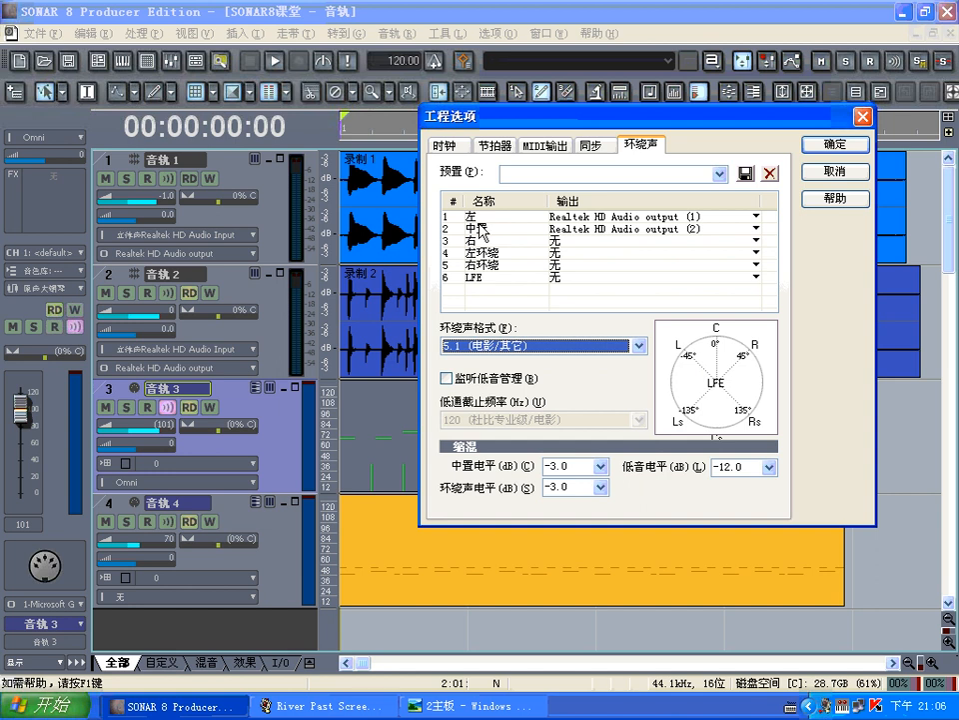
click(639, 345)
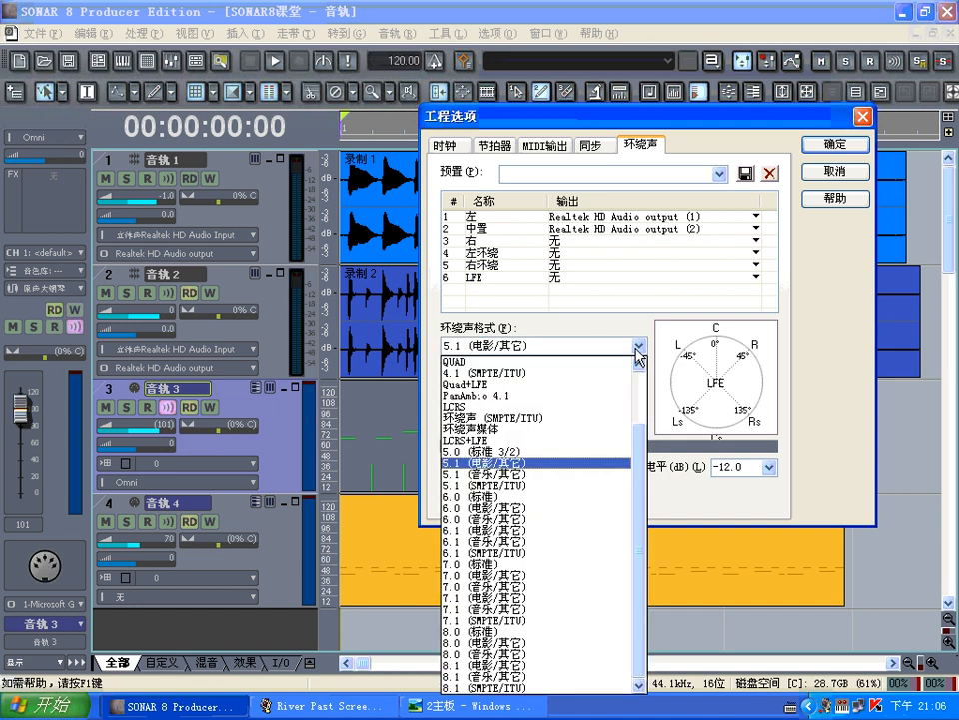
click(507, 476)
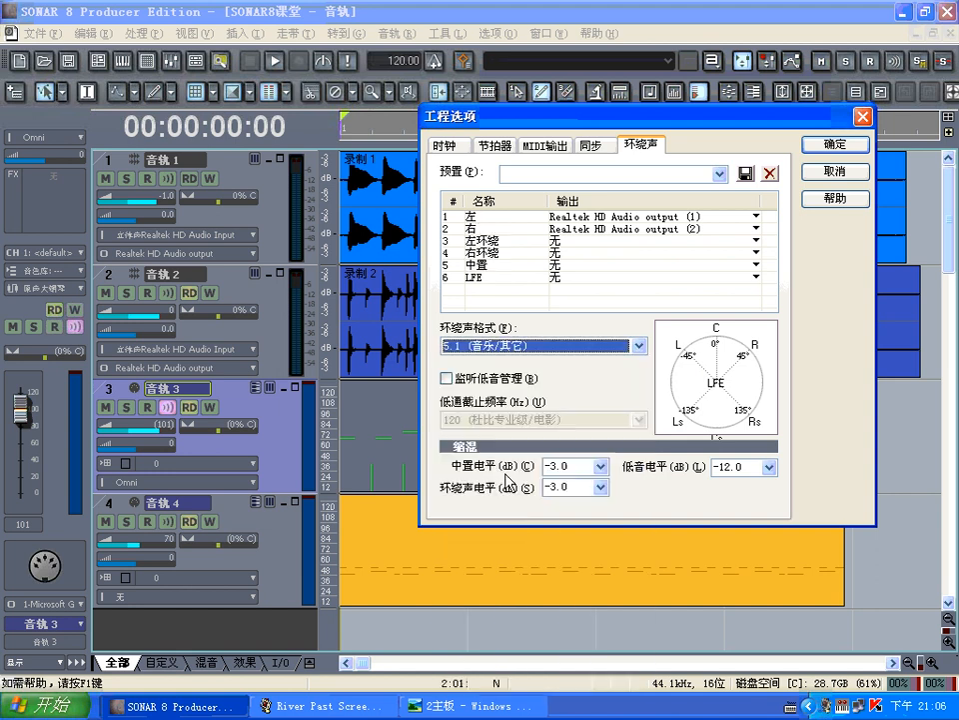
click(640, 344)
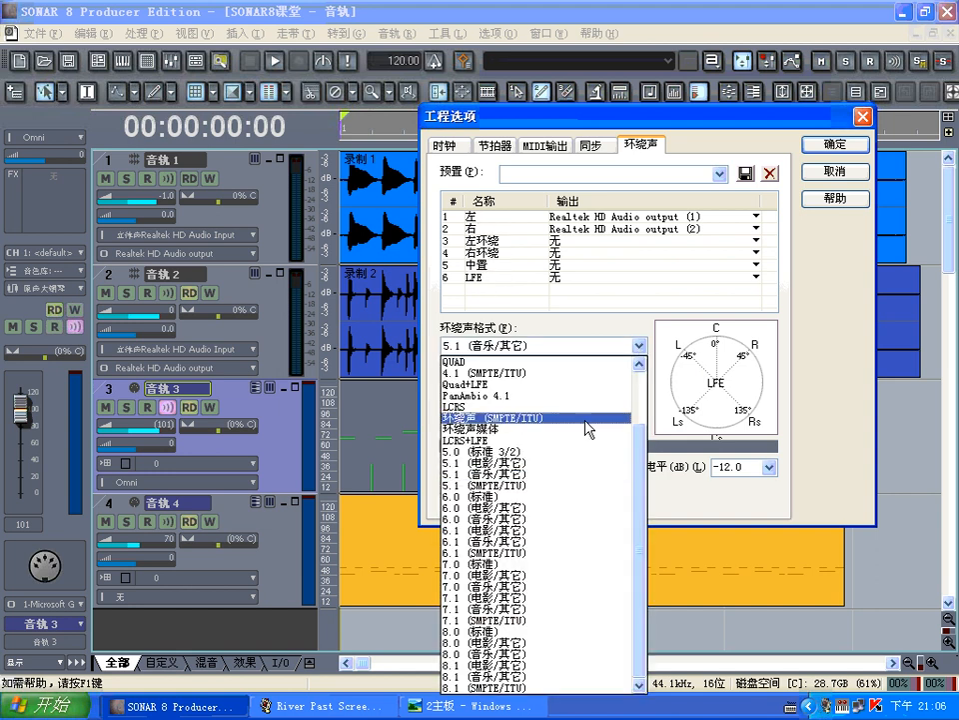
click(527, 485)
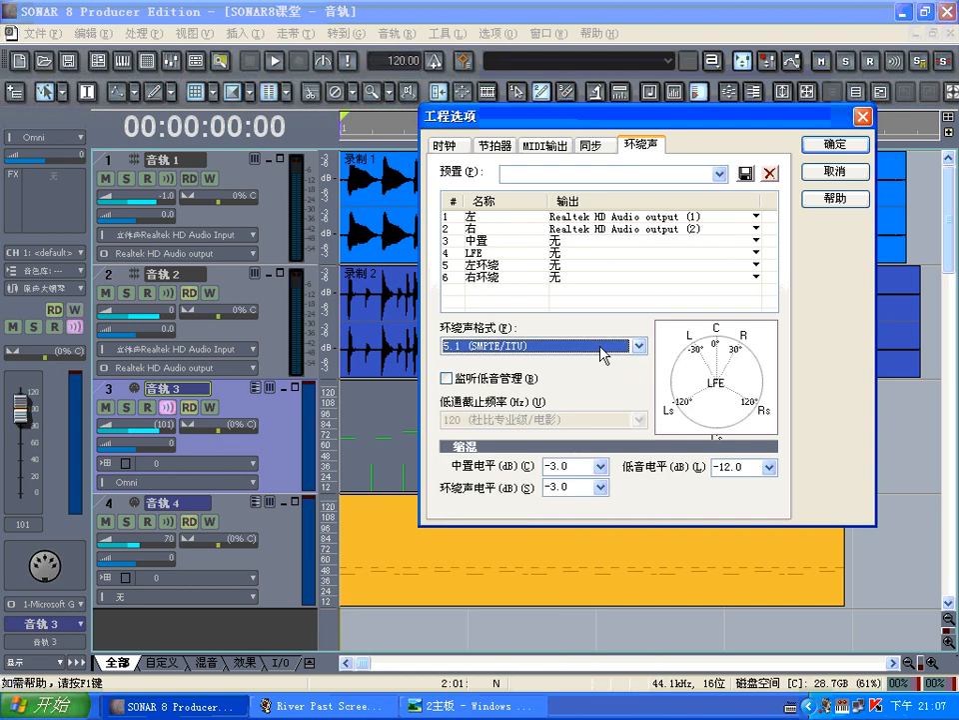
click(640, 345)
click(572, 488)
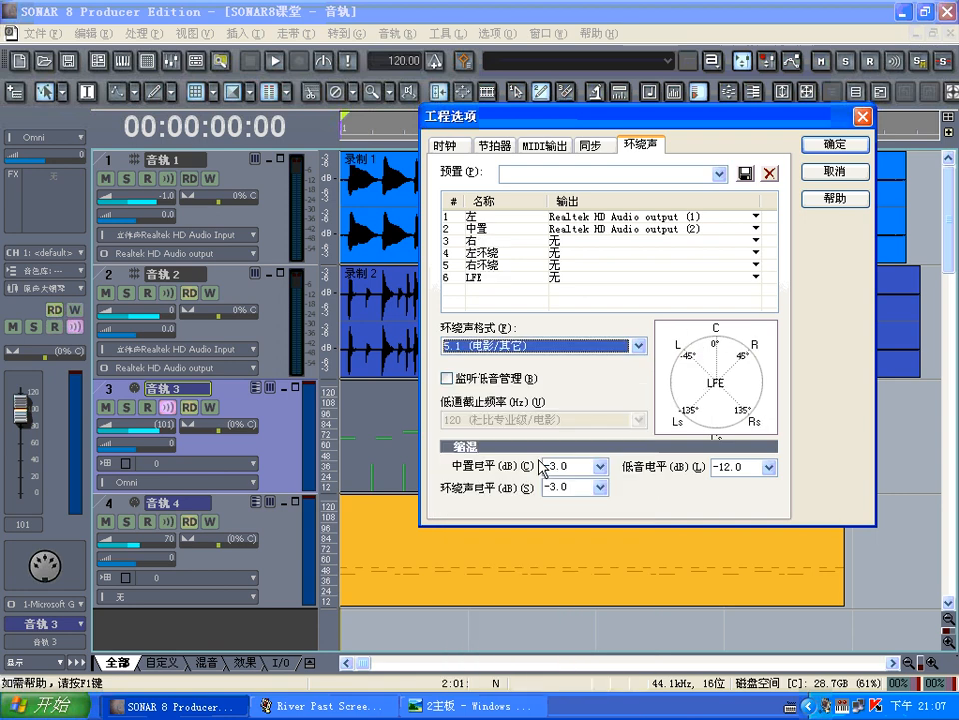
Step: Switch to the Windows picture viewer and examine the motherboard's eight-channel audio output jacks
click(466, 706)
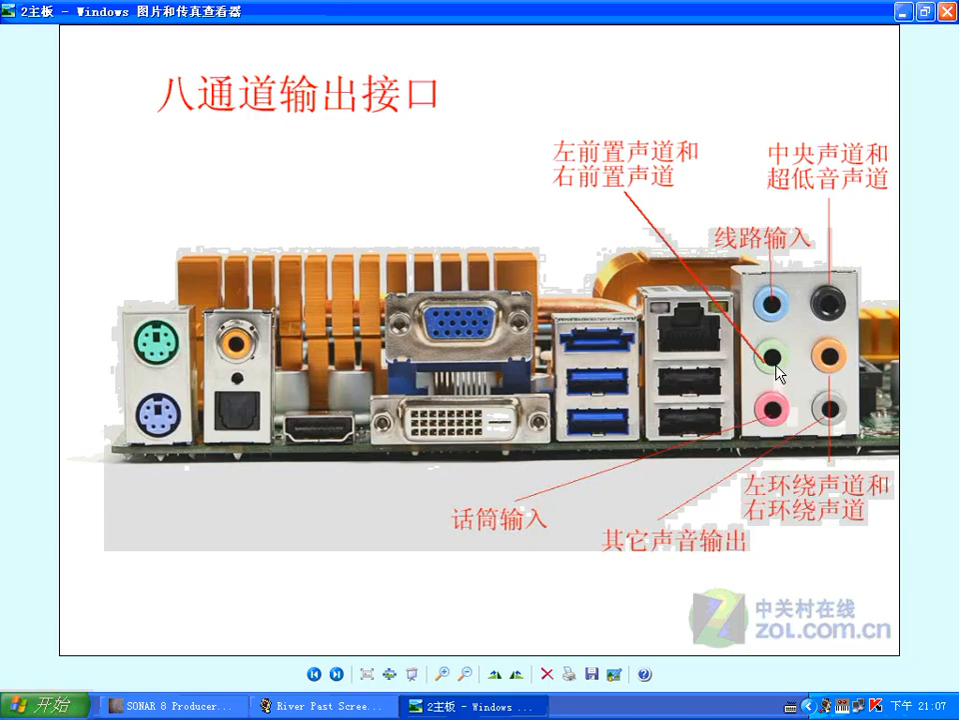
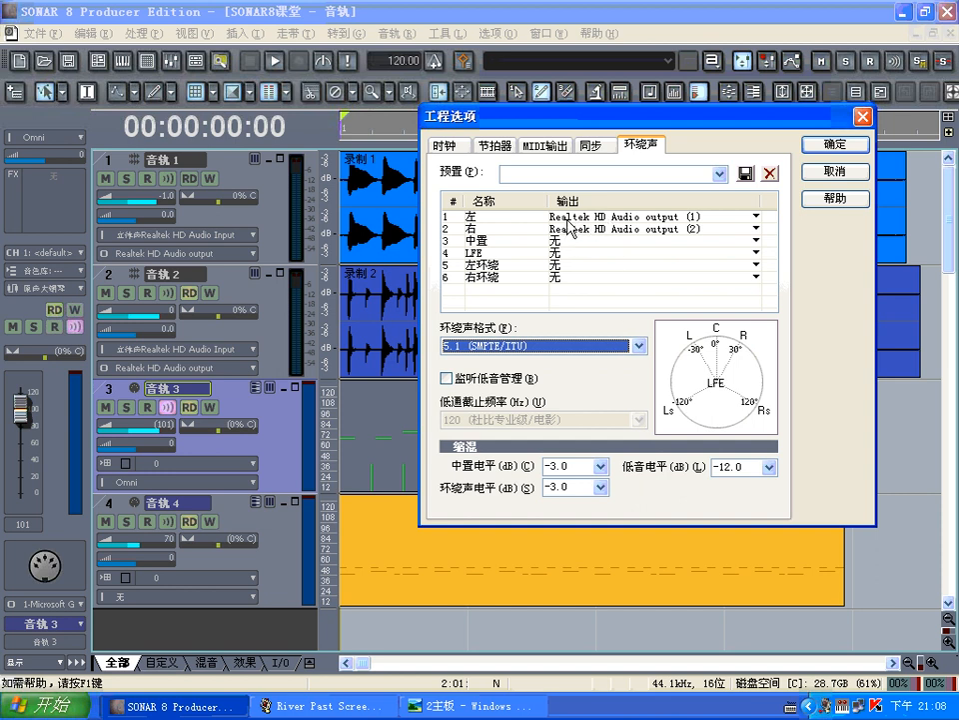
Step: Check which outputs can be assigned to the centre (中置) channel of the 5.1 (SMPTE/ITU) format, leaving it unassigned
click(497, 216)
click(751, 230)
click(756, 241)
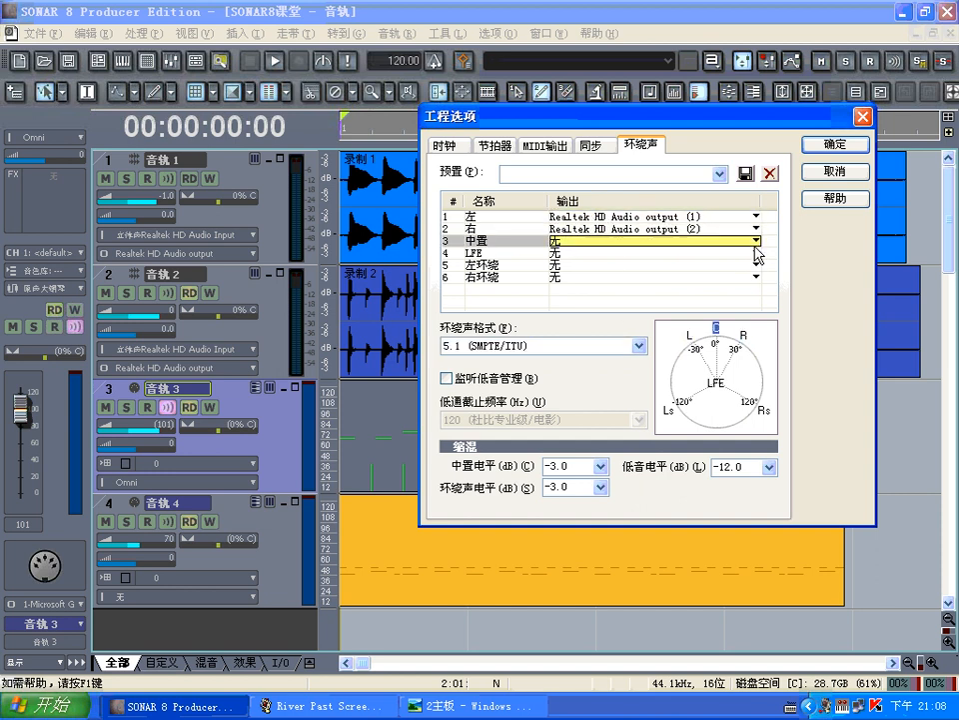
click(757, 241)
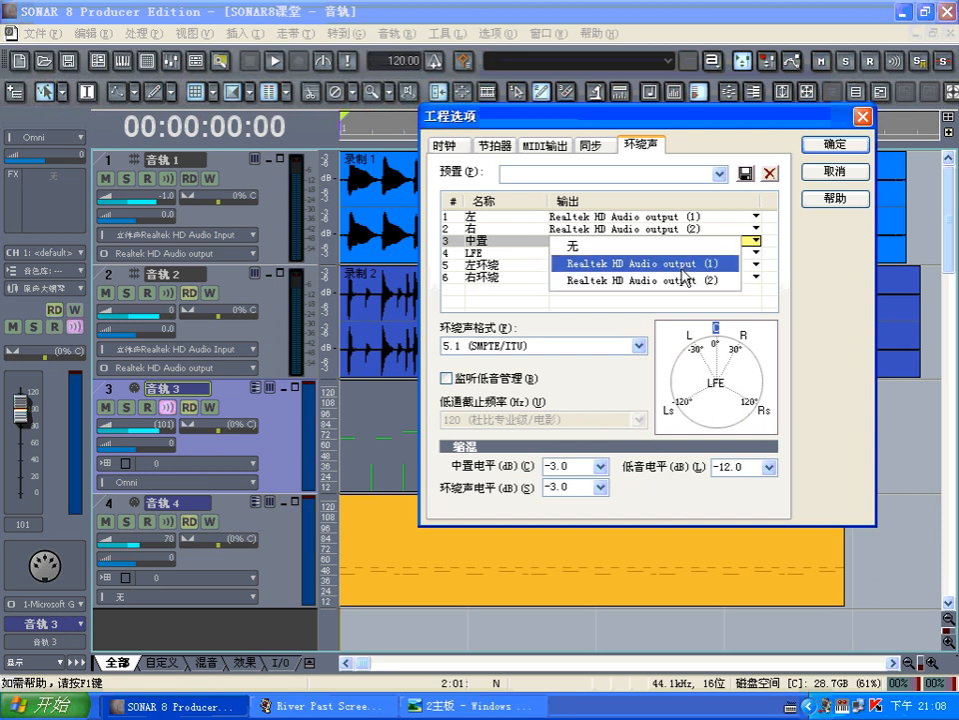
click(771, 278)
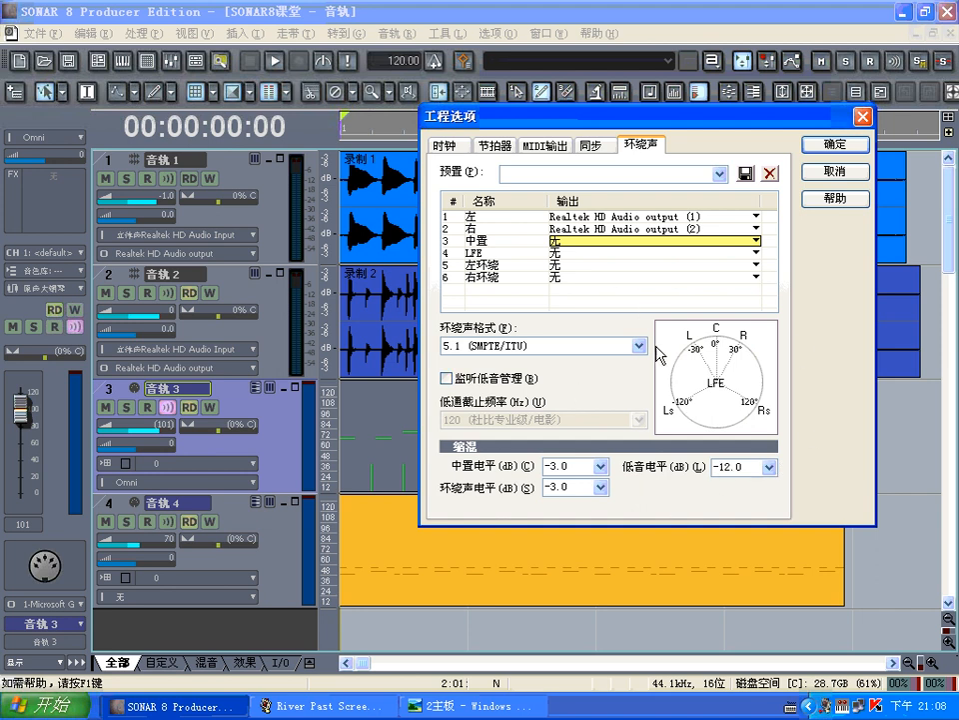
Step: Set the surround format to 5.1 (电影/其它) and accept the project options
click(534, 344)
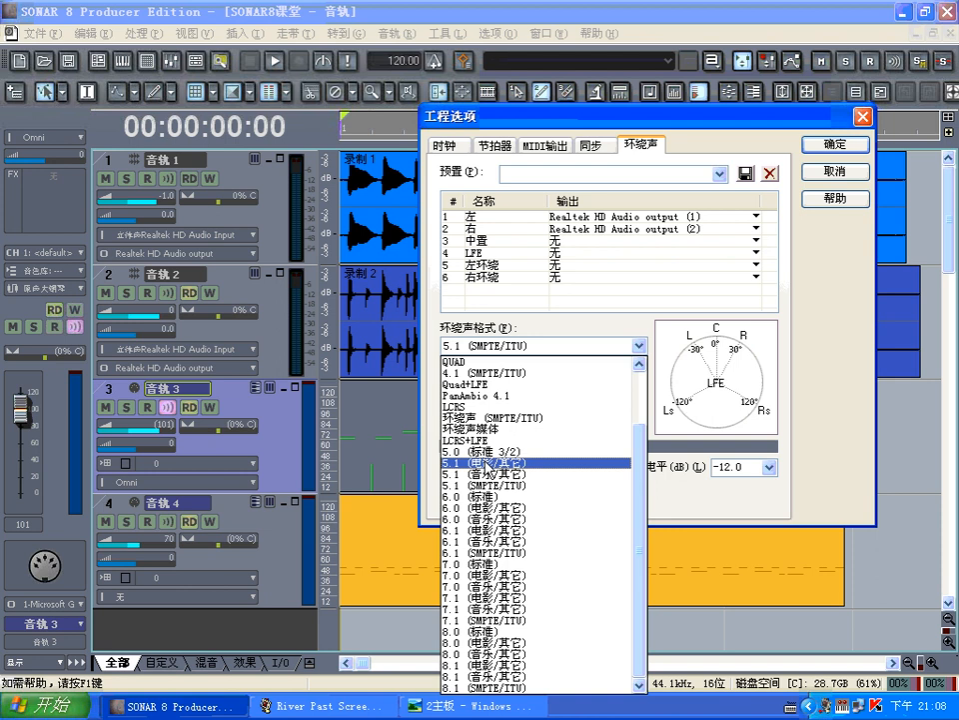
click(535, 462)
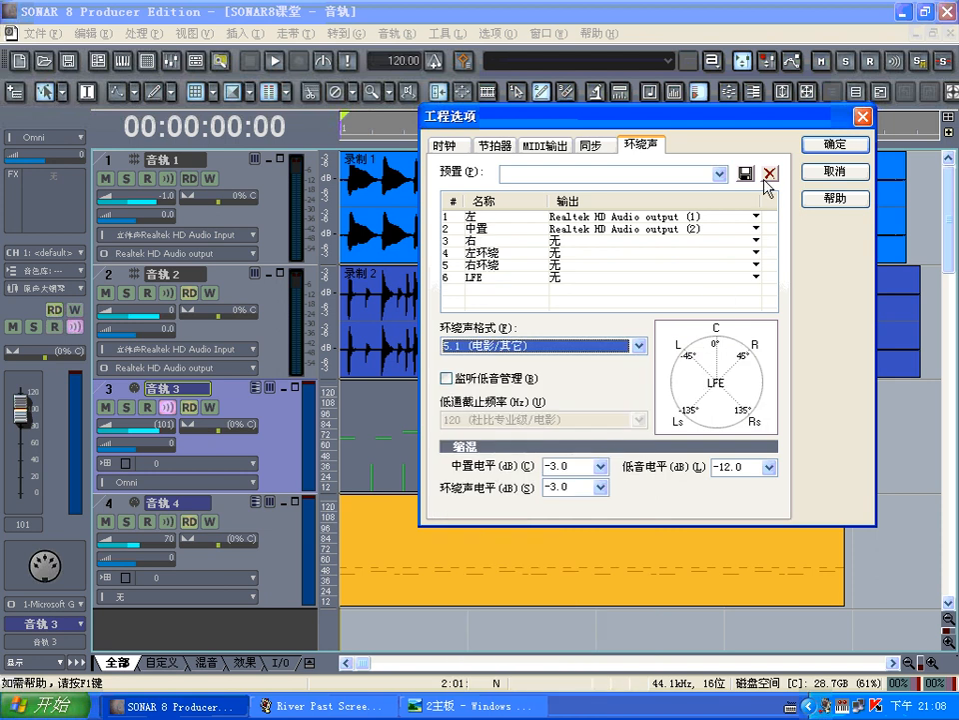
click(838, 144)
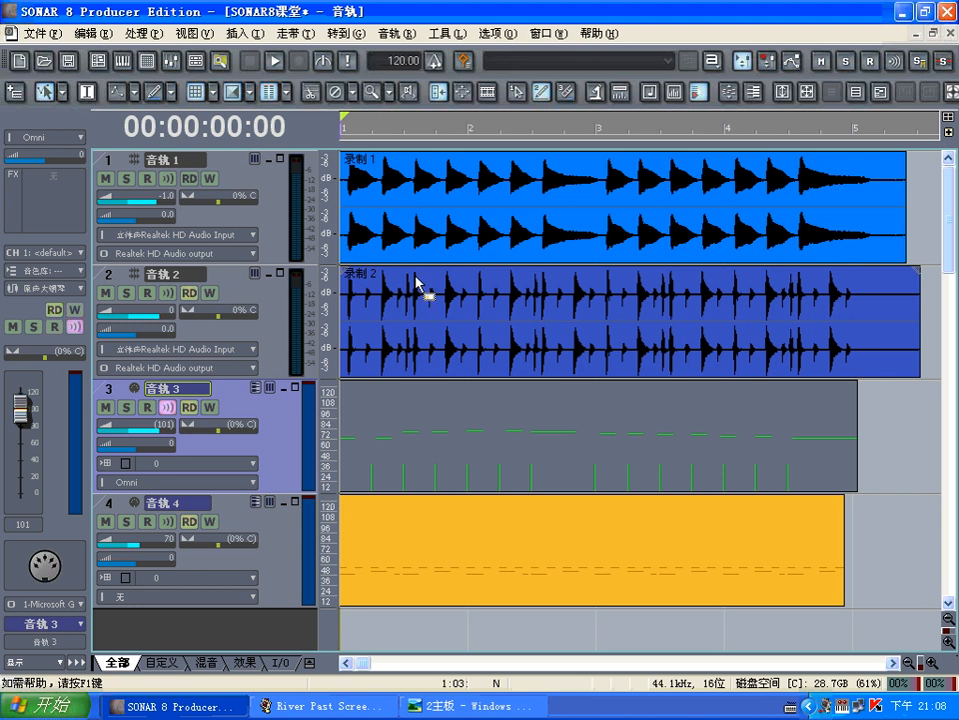
Step: Show the bus pane, enlarge it, and insert a surround bus below FX Send 1
click(310, 663)
drag(257, 462, 257, 397)
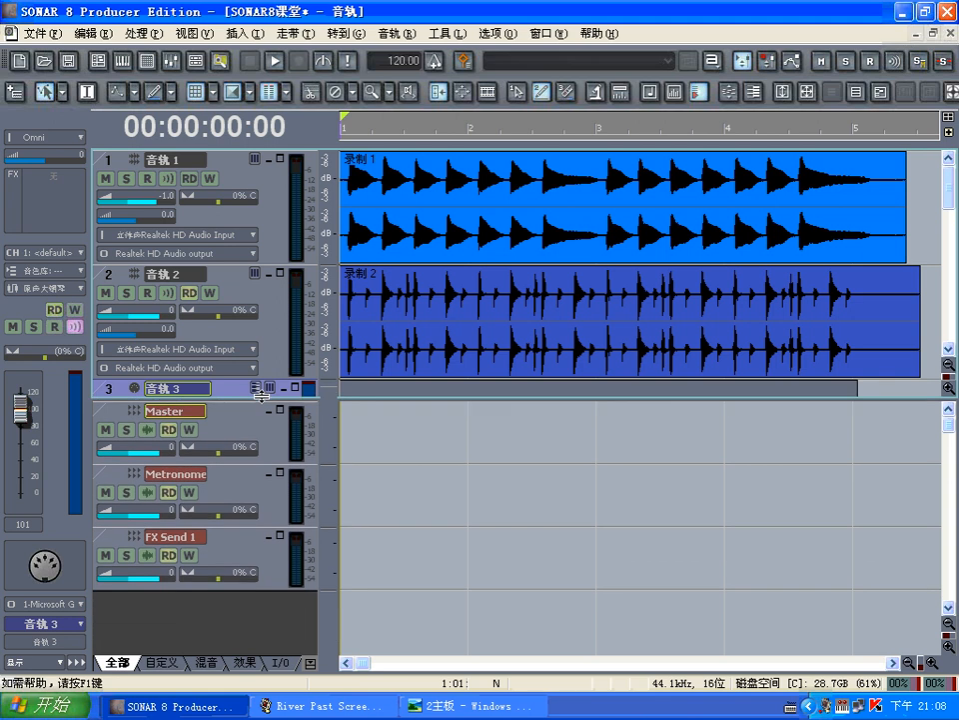
right_click(165, 621)
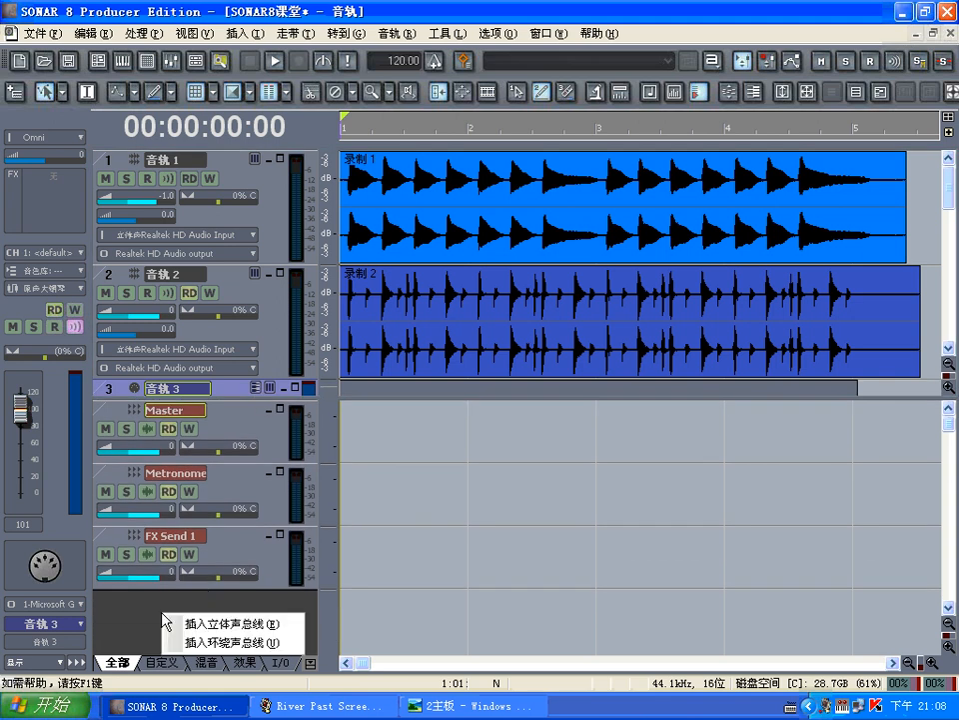
click(199, 642)
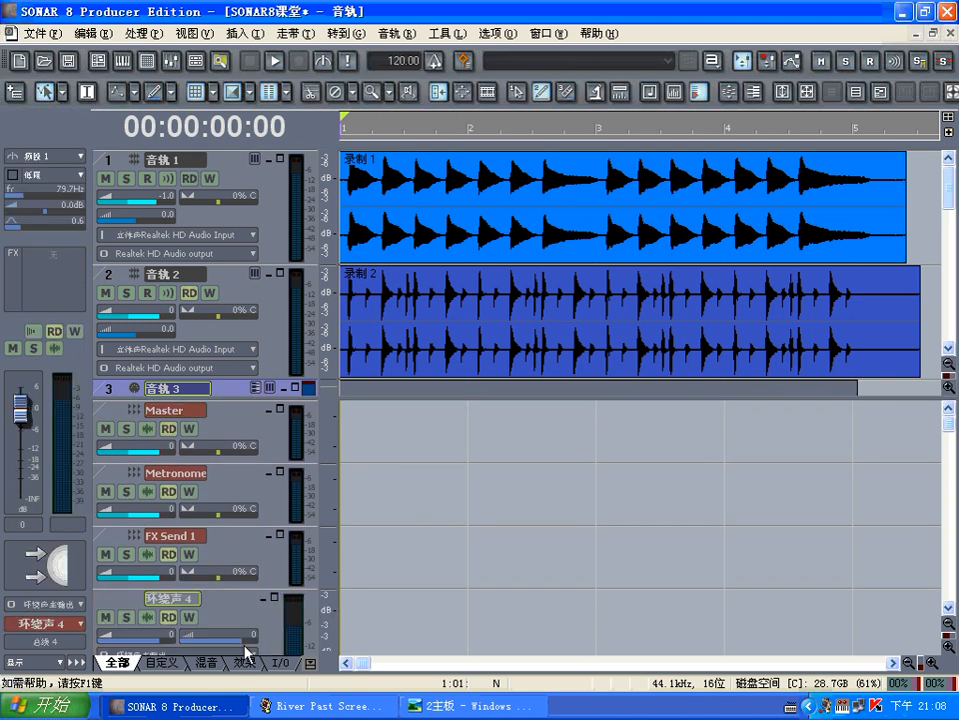
Step: Delete the Master, FX Send 1 and Metronome buses, keeping only the surround bus
click(231, 423)
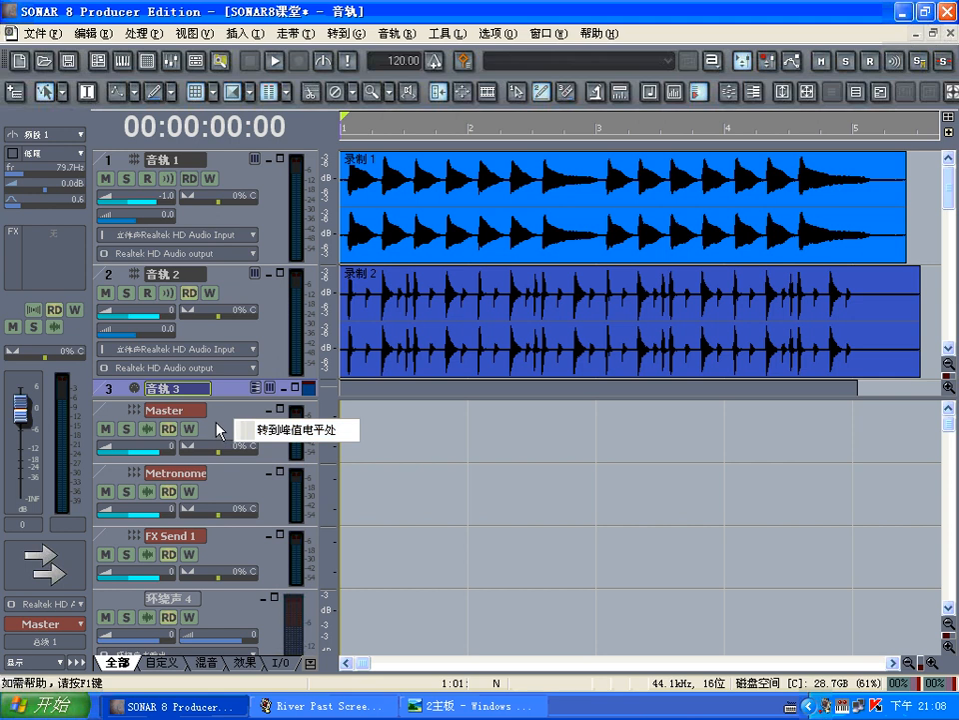
right_click(218, 423)
click(243, 517)
right_click(242, 487)
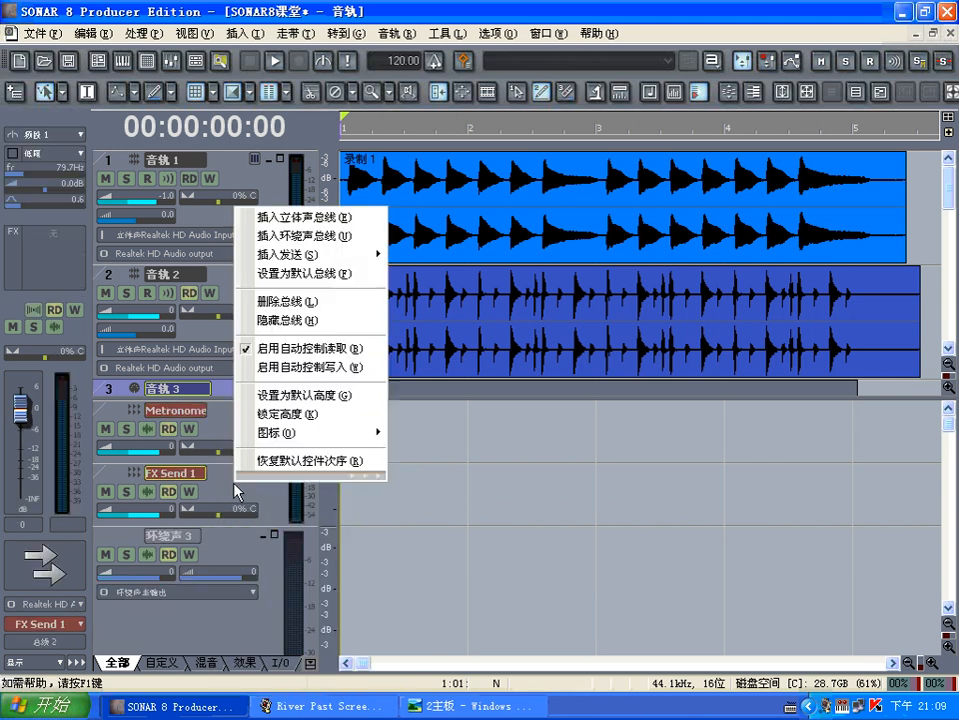
click(286, 303)
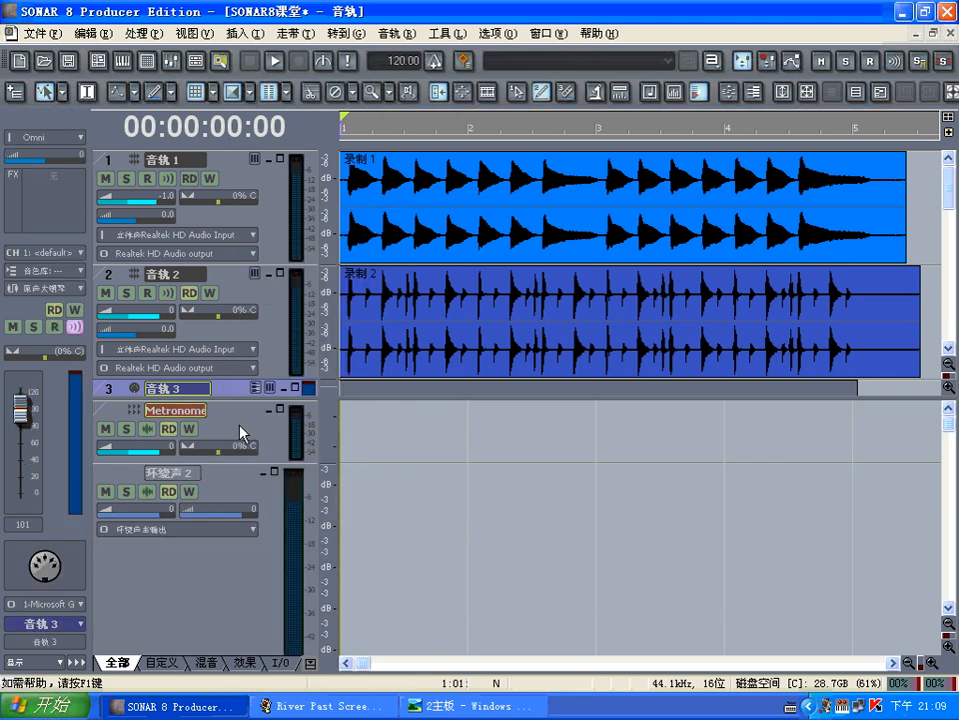
right_click(242, 431)
click(288, 525)
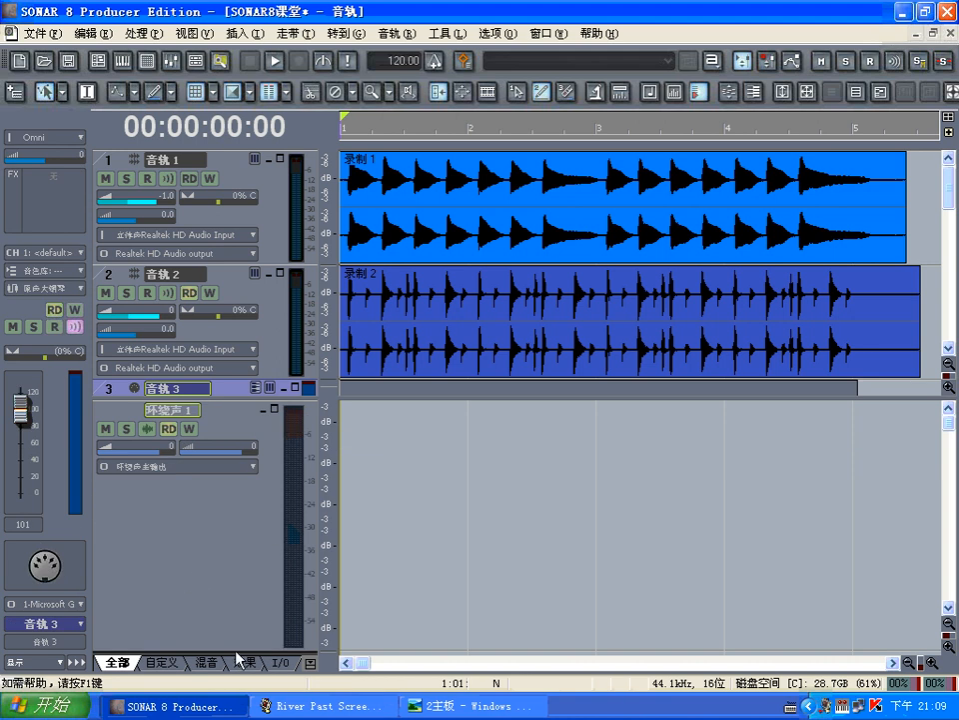
Step: Check the surround bus's output choices, keeping 环绕声主输出, and shrink the bus pane to give the tracks more room
click(252, 467)
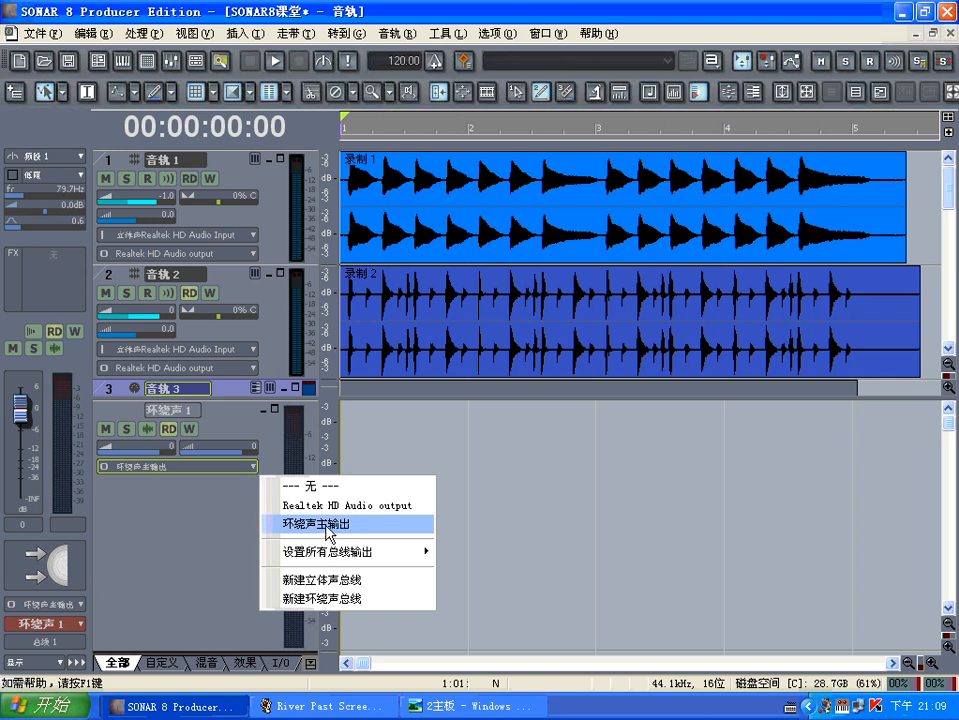
click(216, 522)
drag(231, 389, 233, 541)
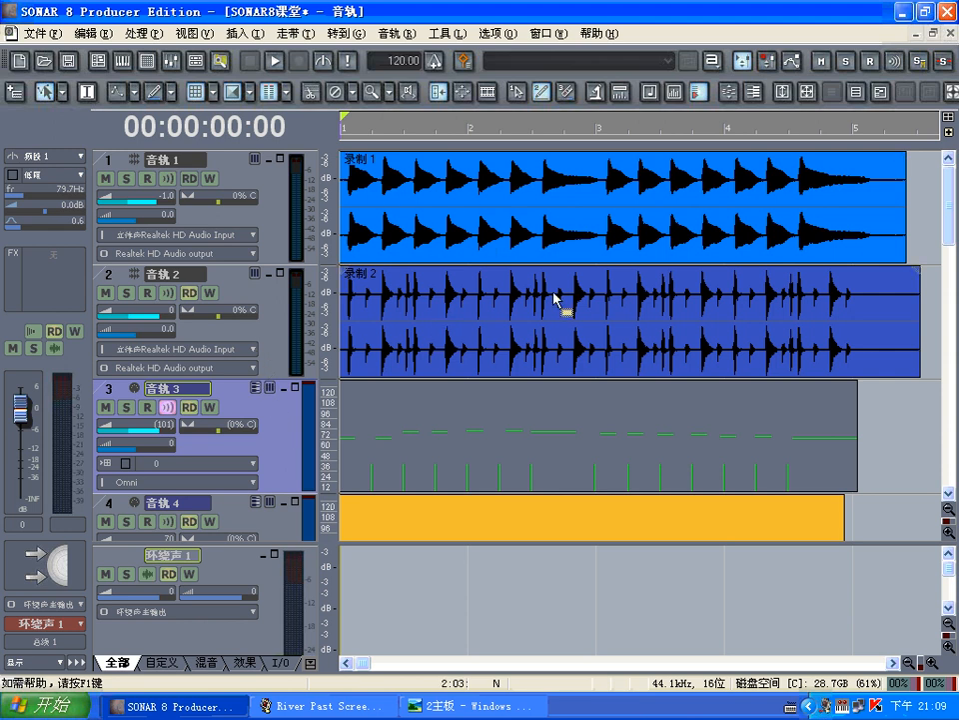
Step: Increase the height of 音轨 1 and route its output to the 环绕声 1 bus
drag(243, 262, 242, 296)
click(254, 260)
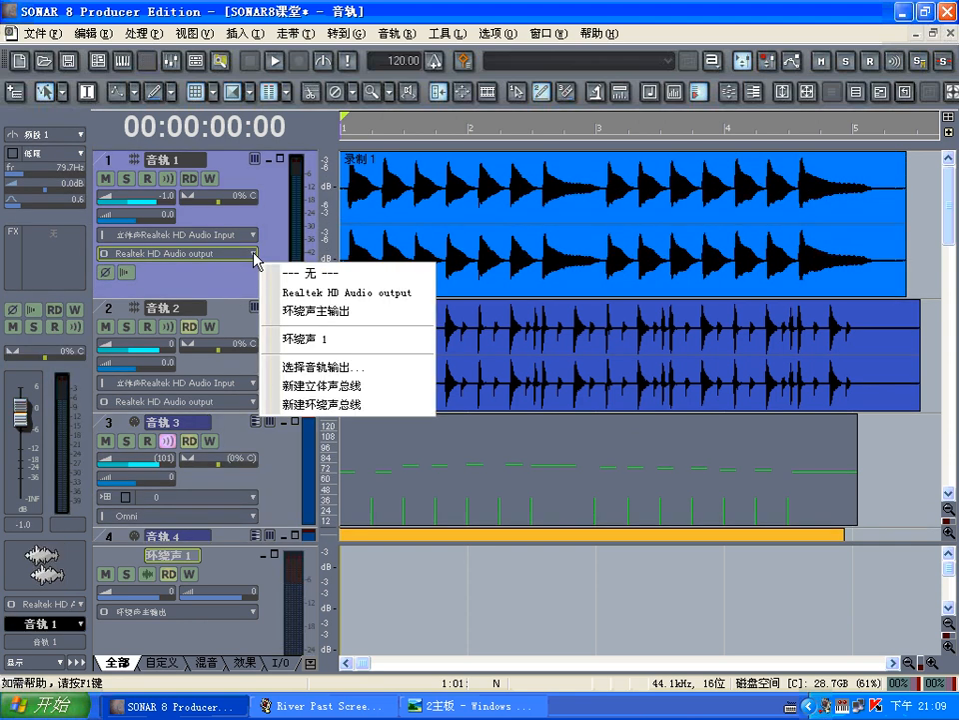
click(343, 340)
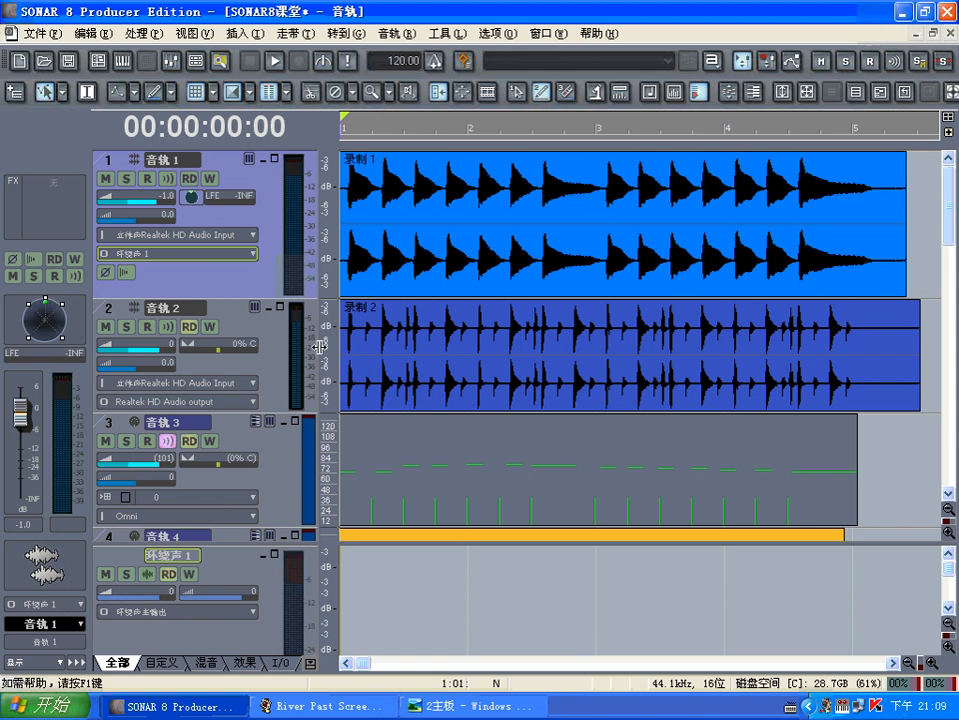
Step: Route the output of 音轨 2 to the 环绕声 1 bus, adjusting the track's height
drag(272, 410, 276, 478)
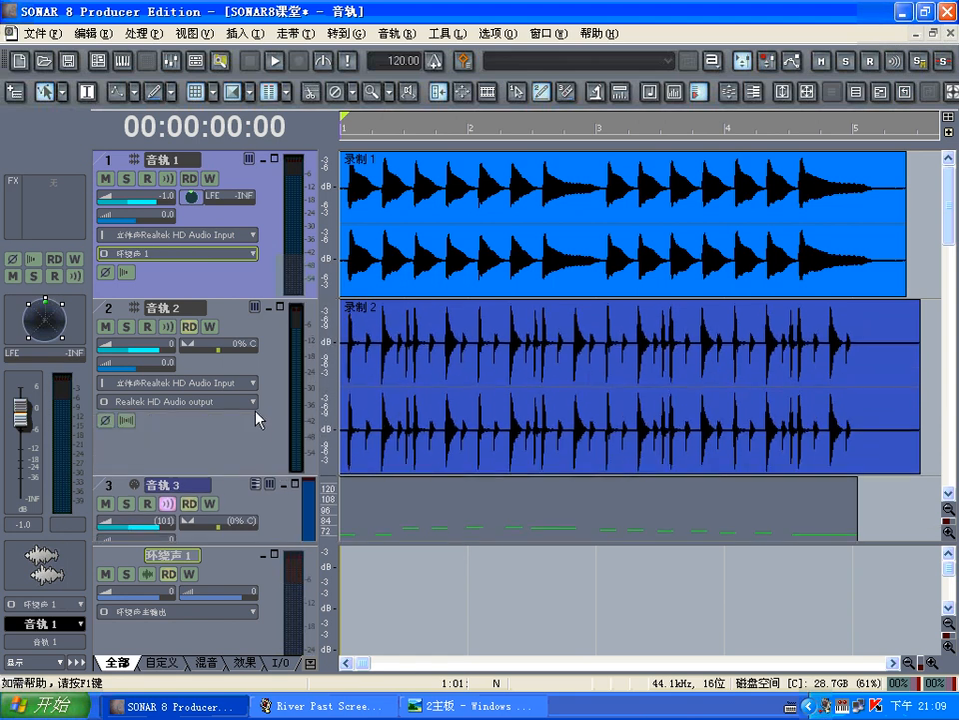
click(255, 402)
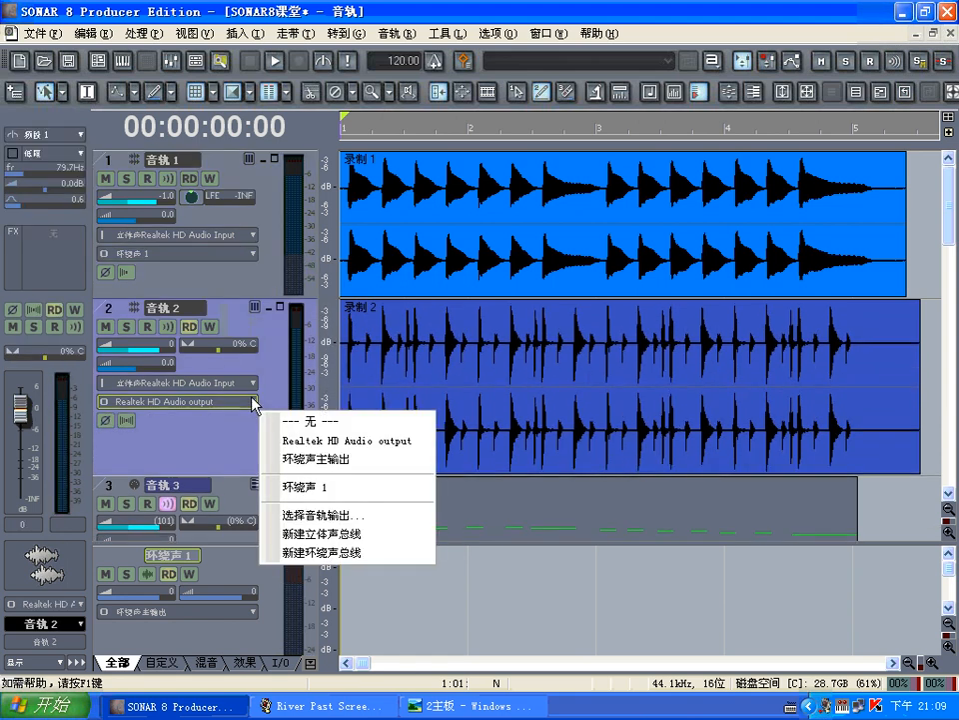
click(284, 487)
drag(249, 478, 236, 426)
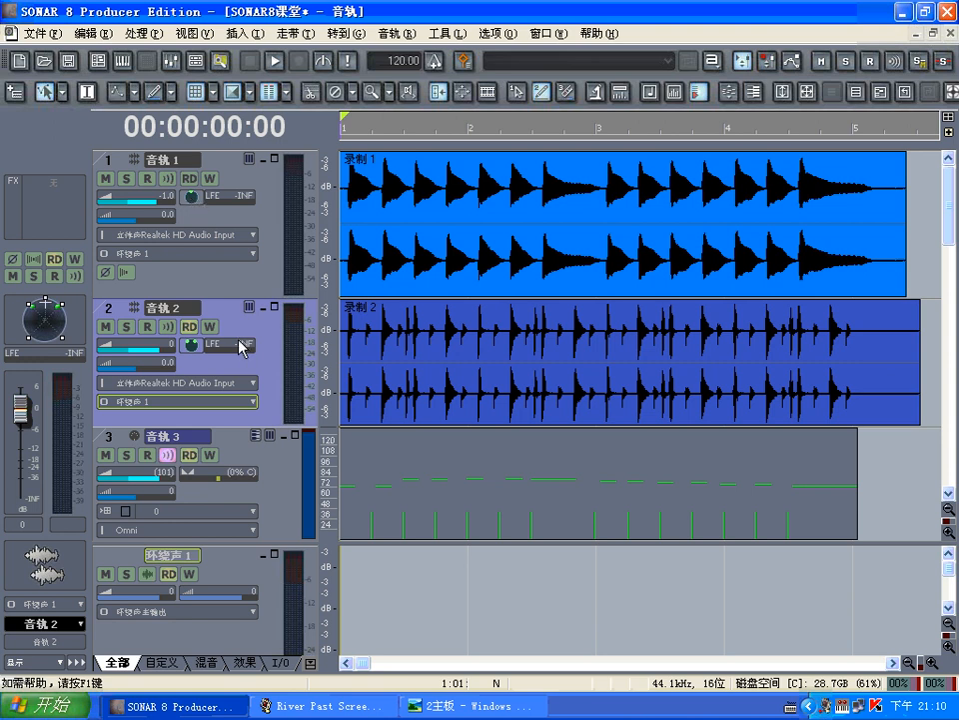
Step: Examine the surround pan settings of 音轨 1 in the surround panner window, and close the window
scroll(165, 197, down, 1)
click(192, 197)
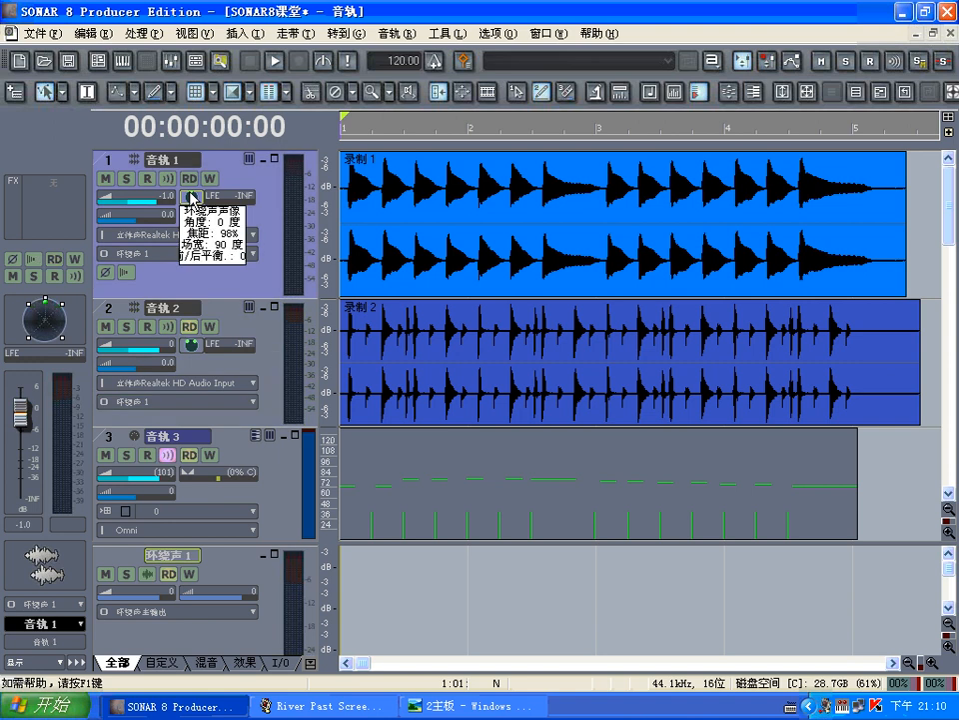
click(111, 164)
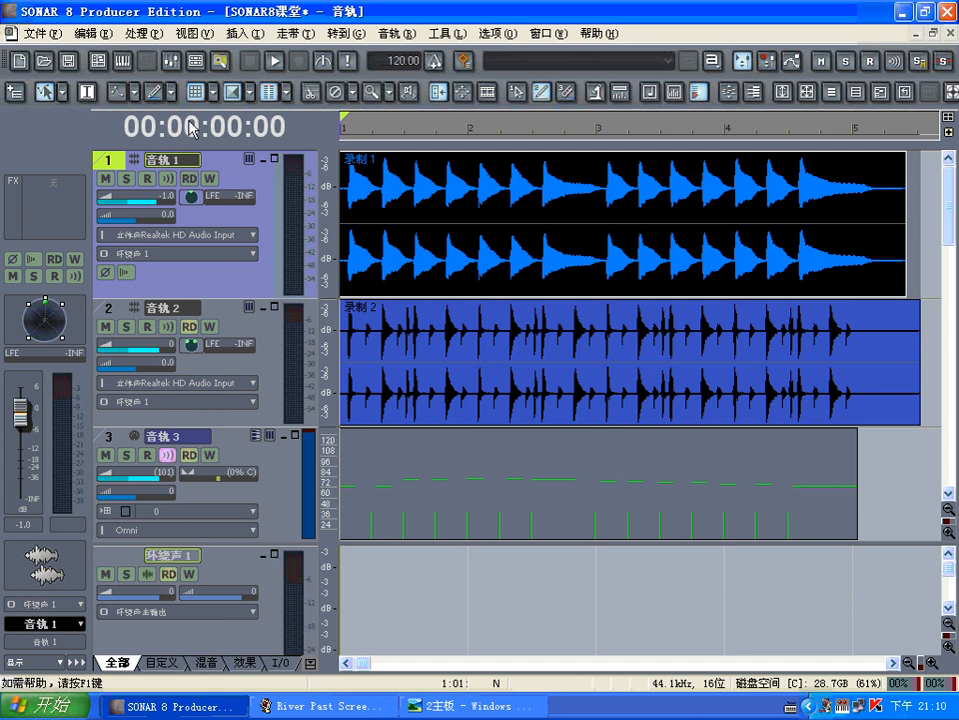
click(195, 34)
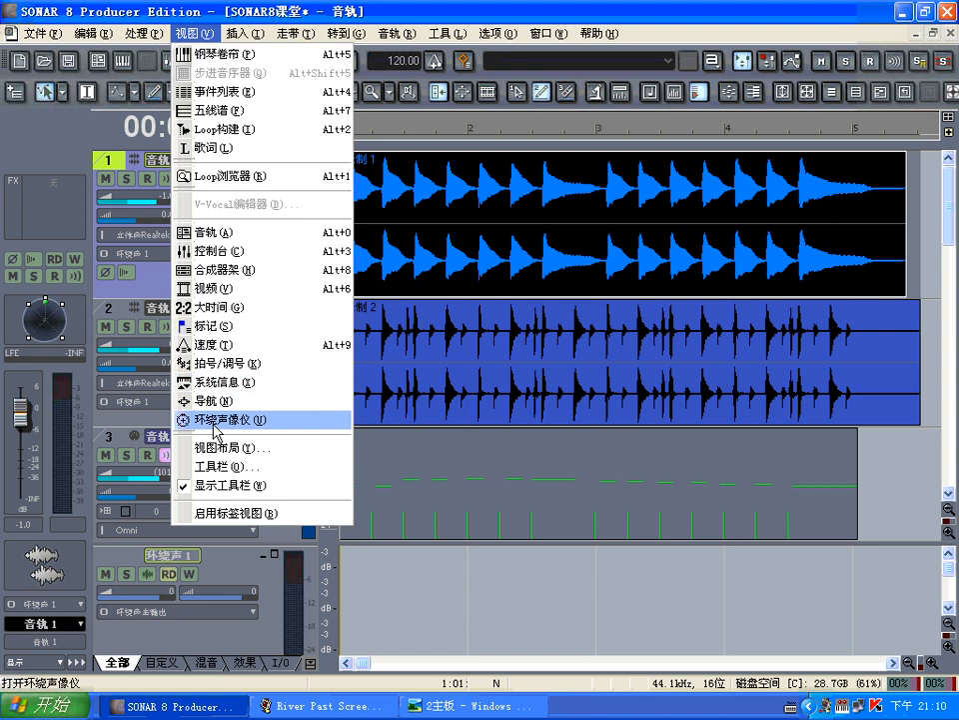
click(225, 424)
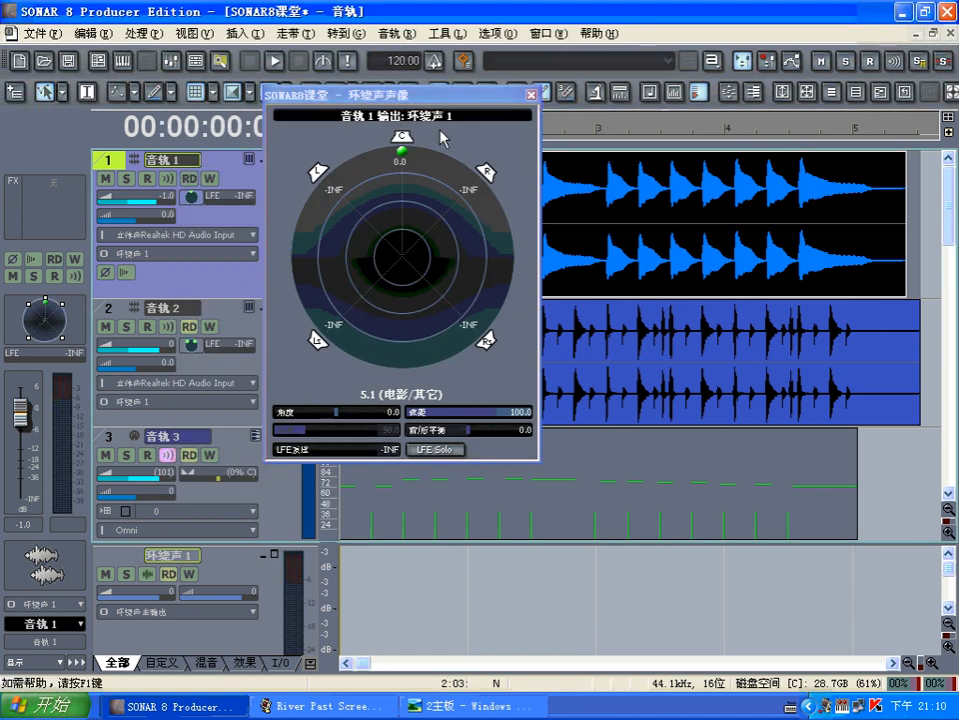
drag(420, 95, 615, 116)
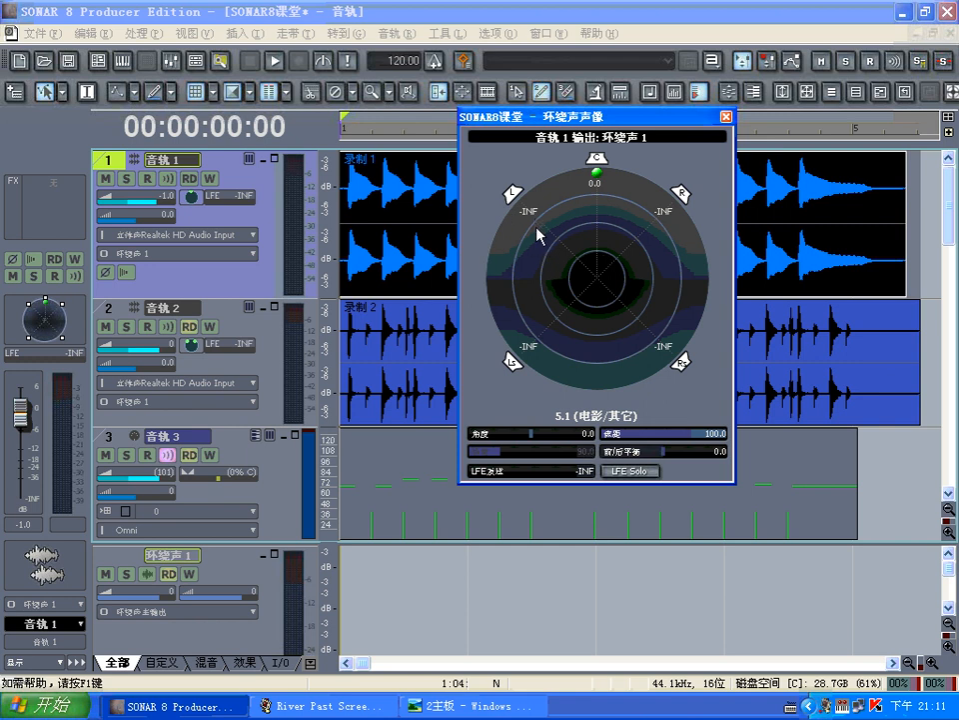
click(726, 116)
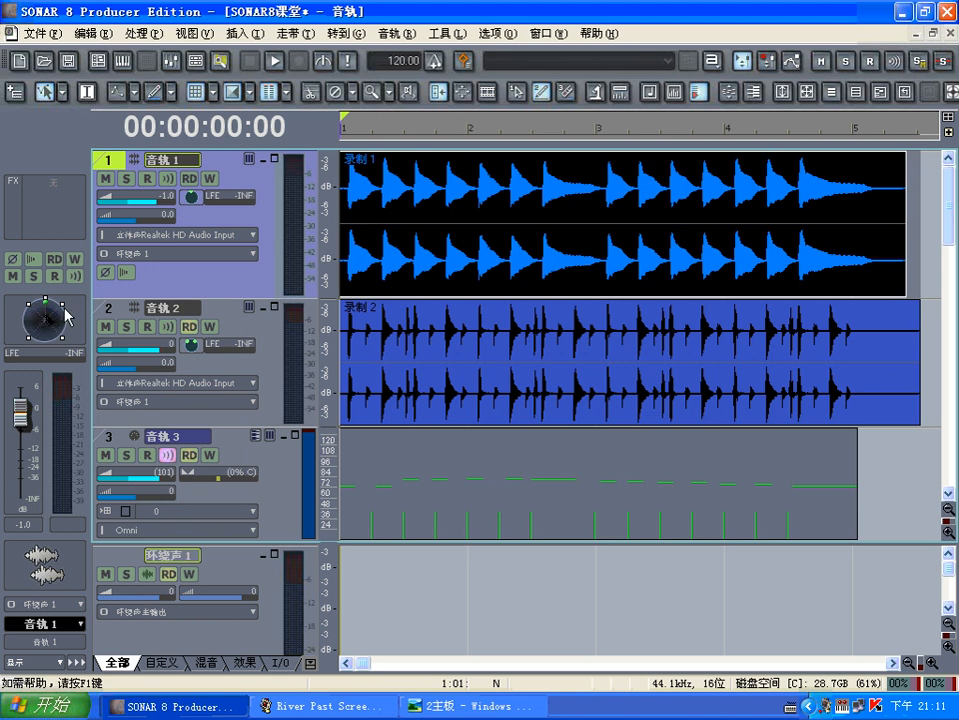
Step: Increase the height of 音轨 2 to show its phase and stereo interleave controls, and select the track
drag(193, 429, 160, 478)
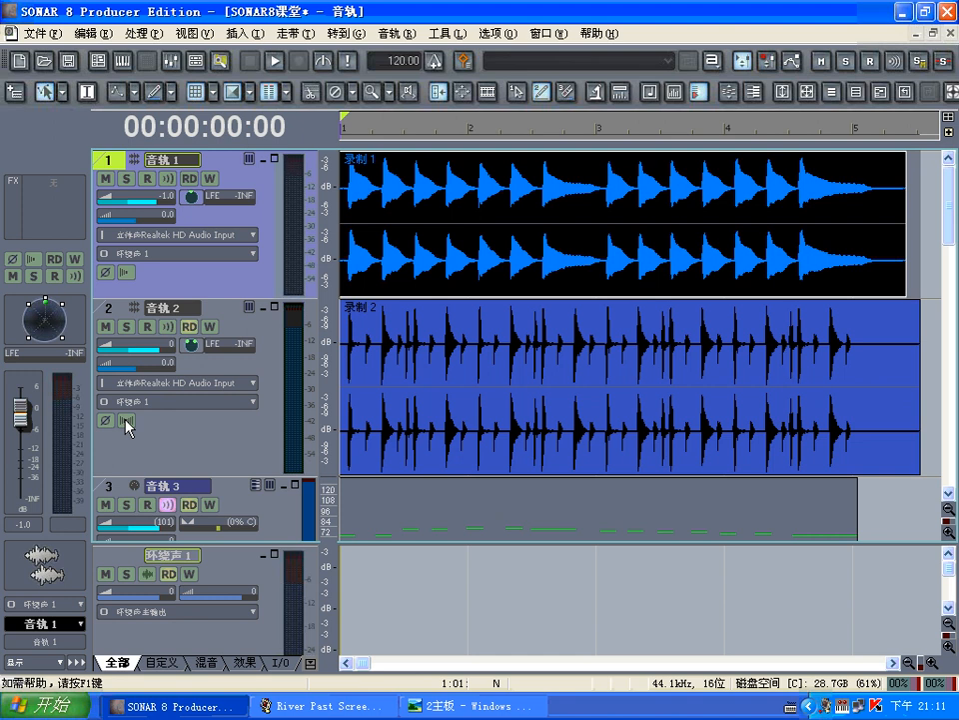
click(104, 311)
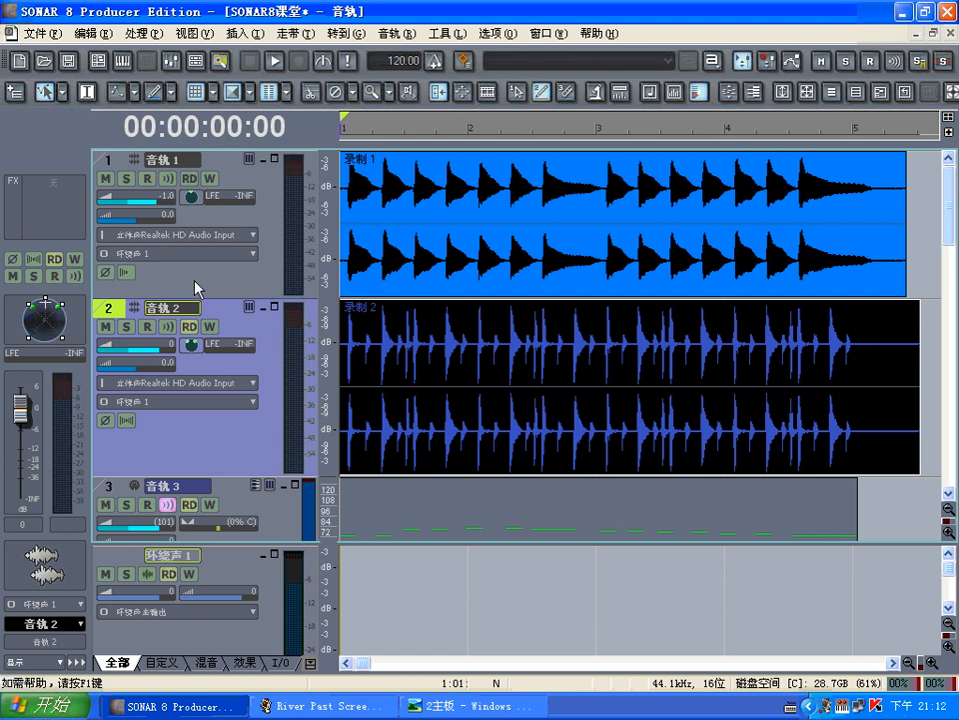
Step: Set the surround pan angle of 音轨 1 to 2.5 with focus at 100 in the surround panner, close it, and select 音轨 2
key(Up)
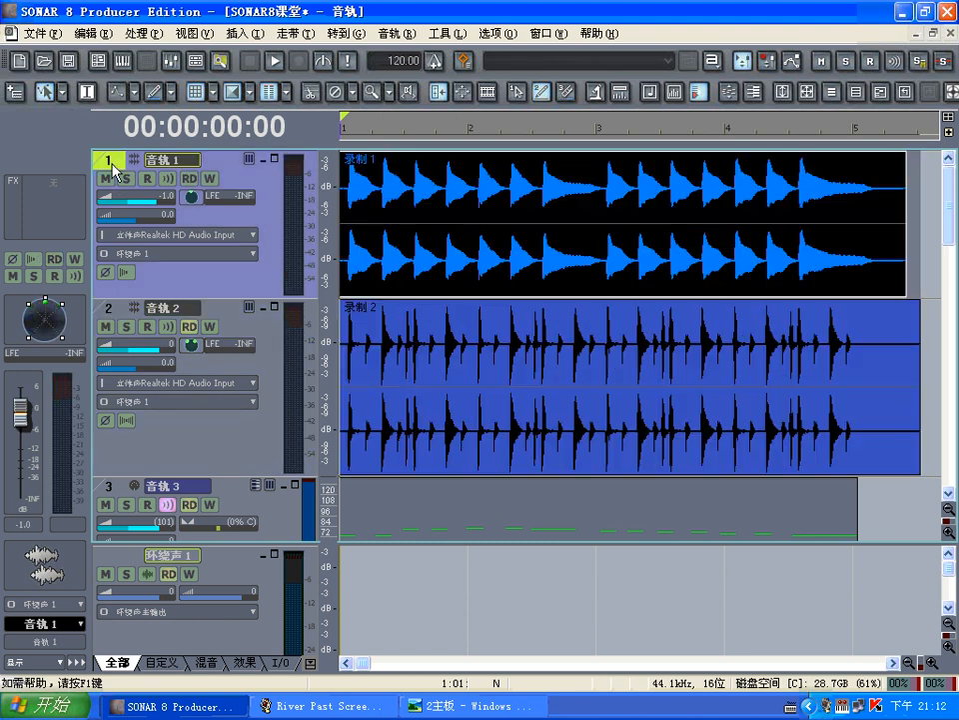
click(192, 33)
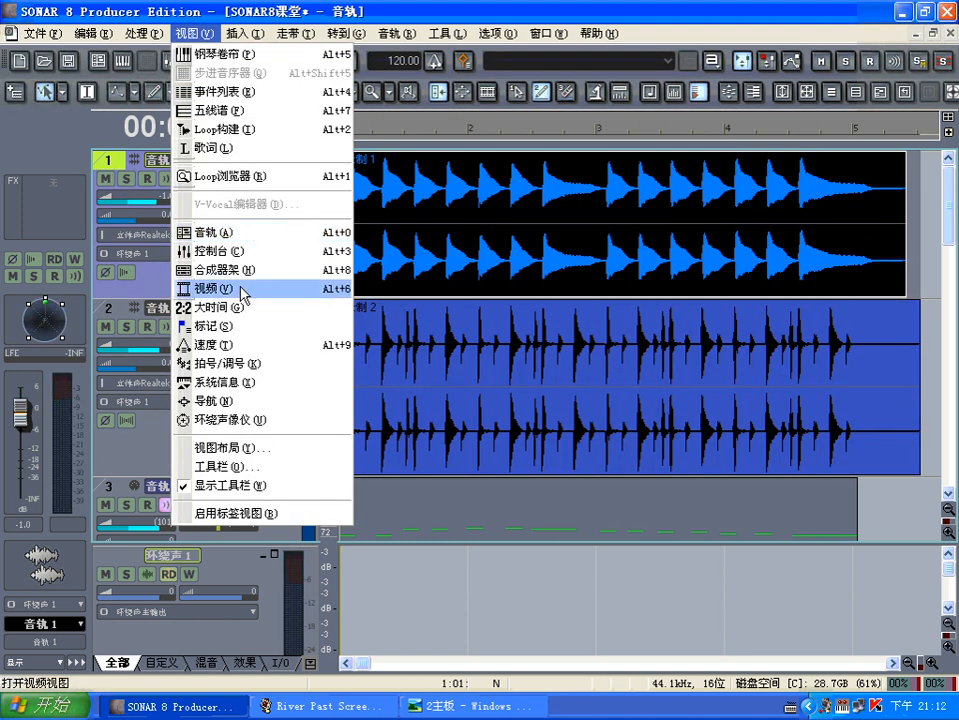
click(258, 421)
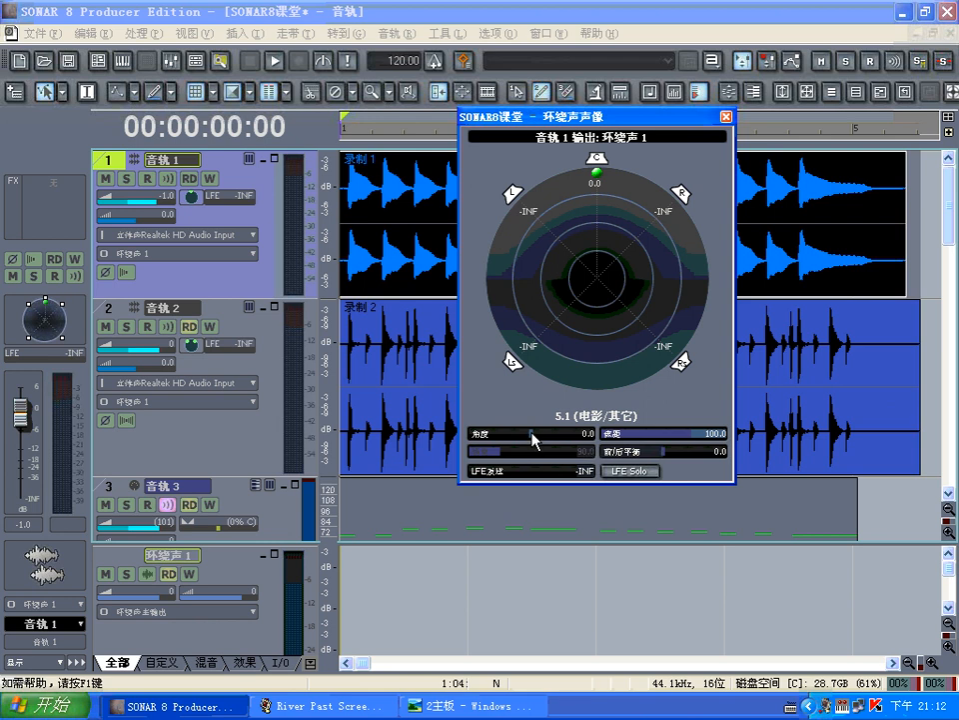
drag(532, 434, 535, 436)
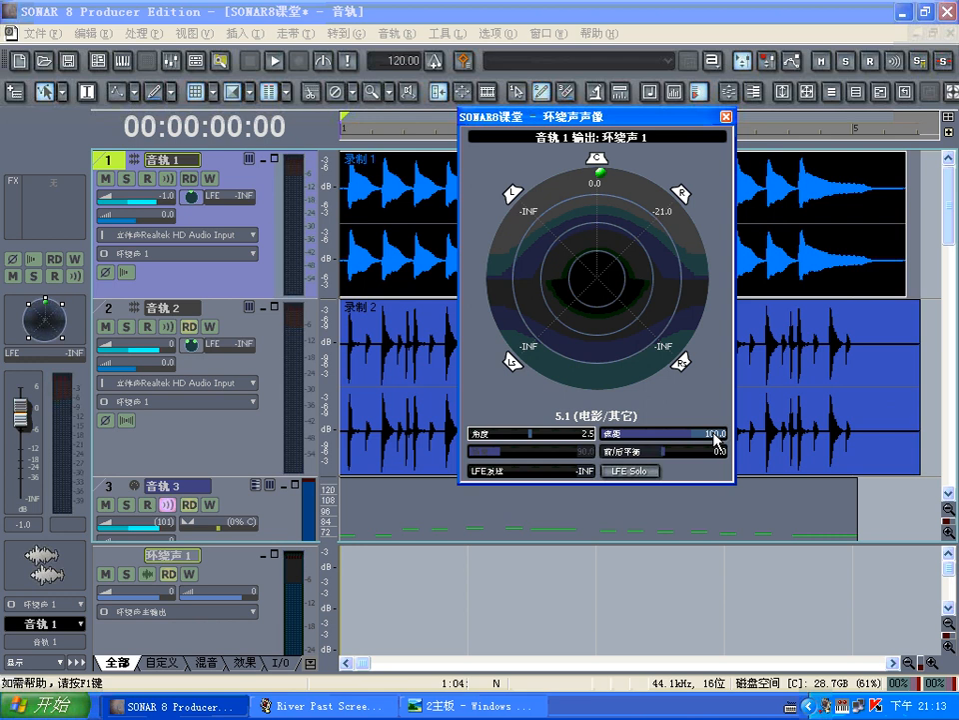
drag(716, 438, 718, 435)
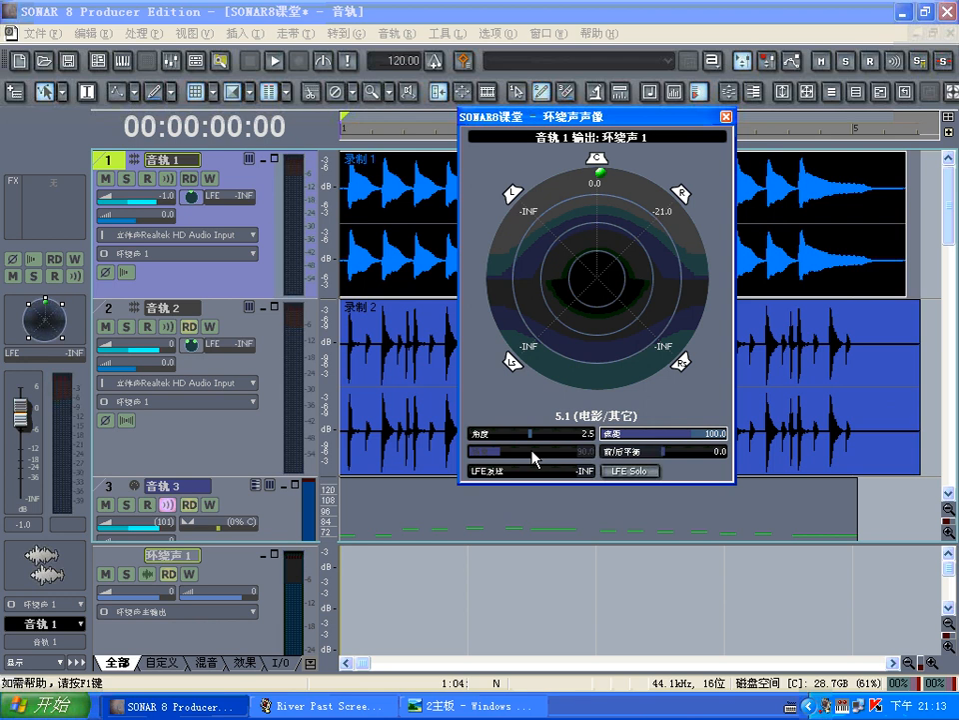
click(727, 116)
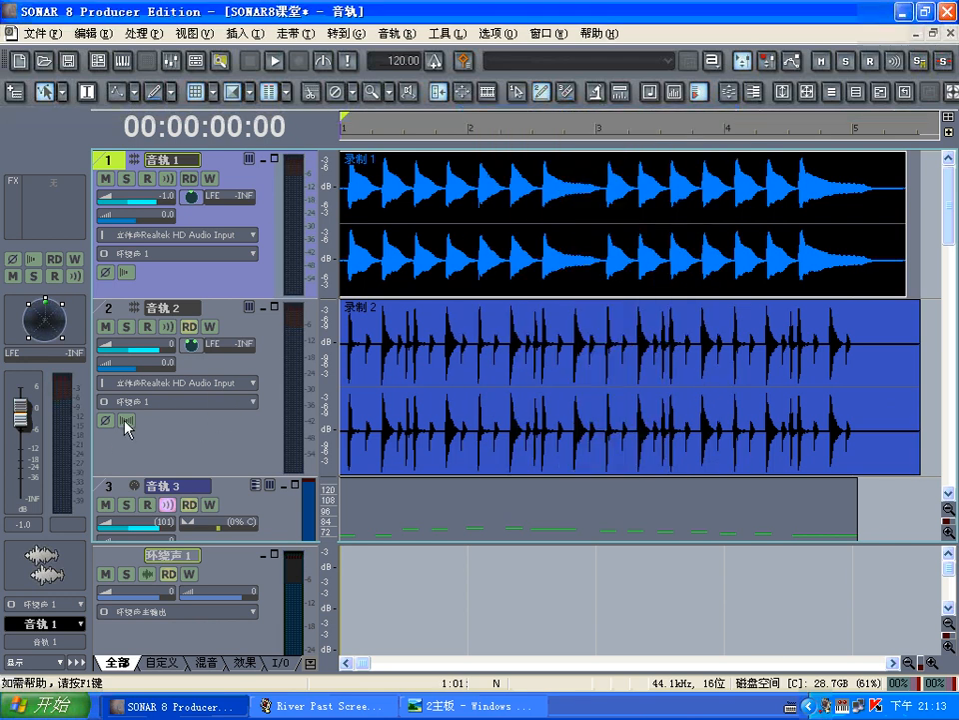
click(240, 394)
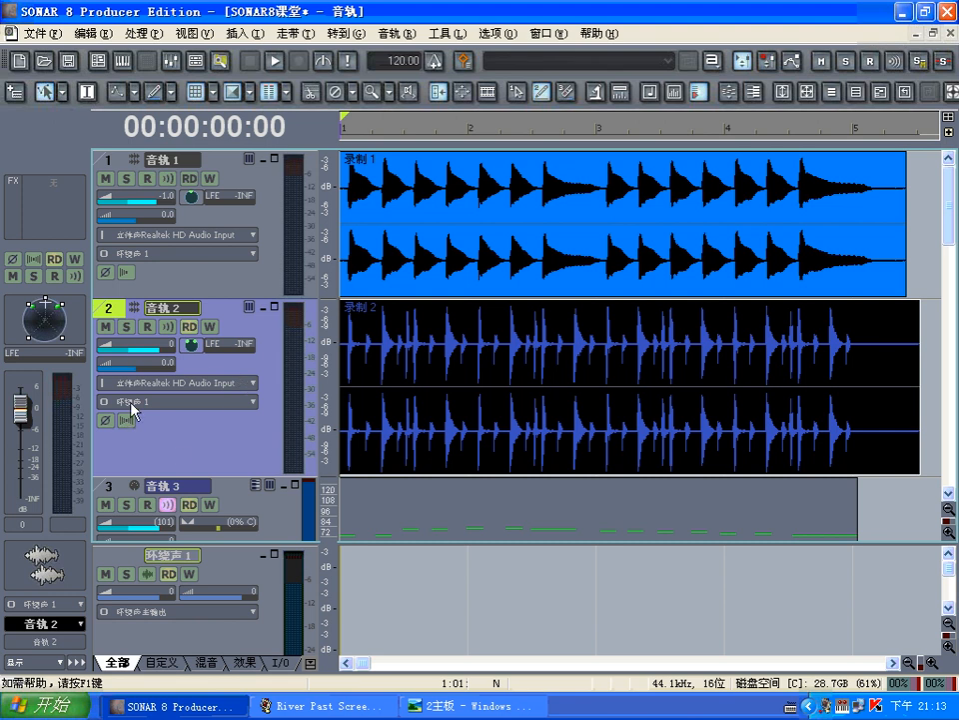
Step: Open the surround panner for 音轨 2 and set the width to 34.3 and the front/rear balance to 4.9
click(194, 32)
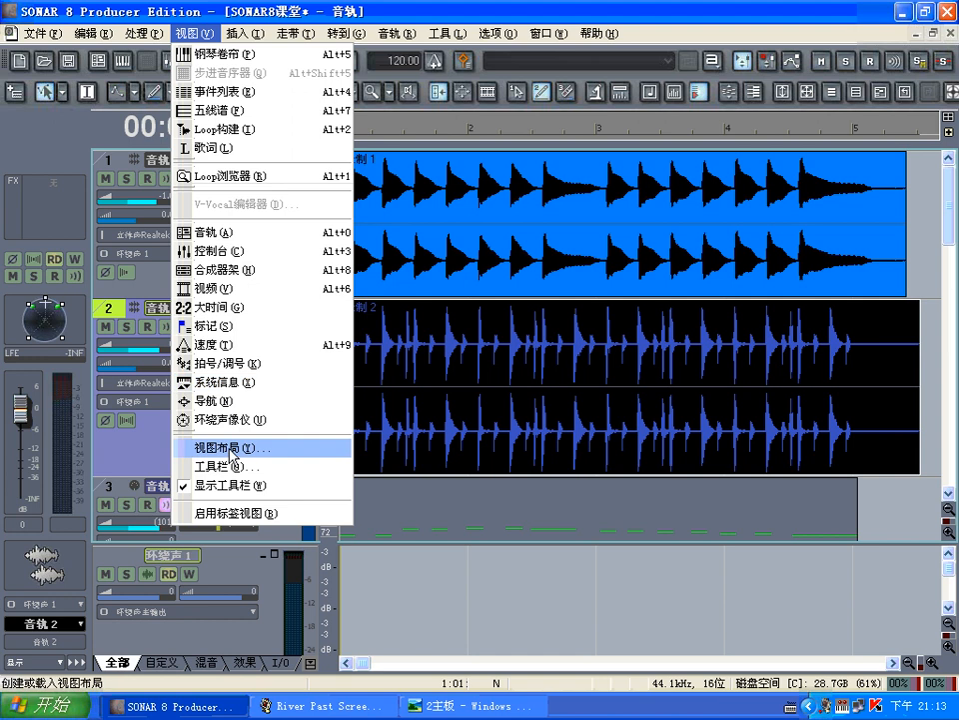
click(232, 420)
scroll(490, 452, down, 10)
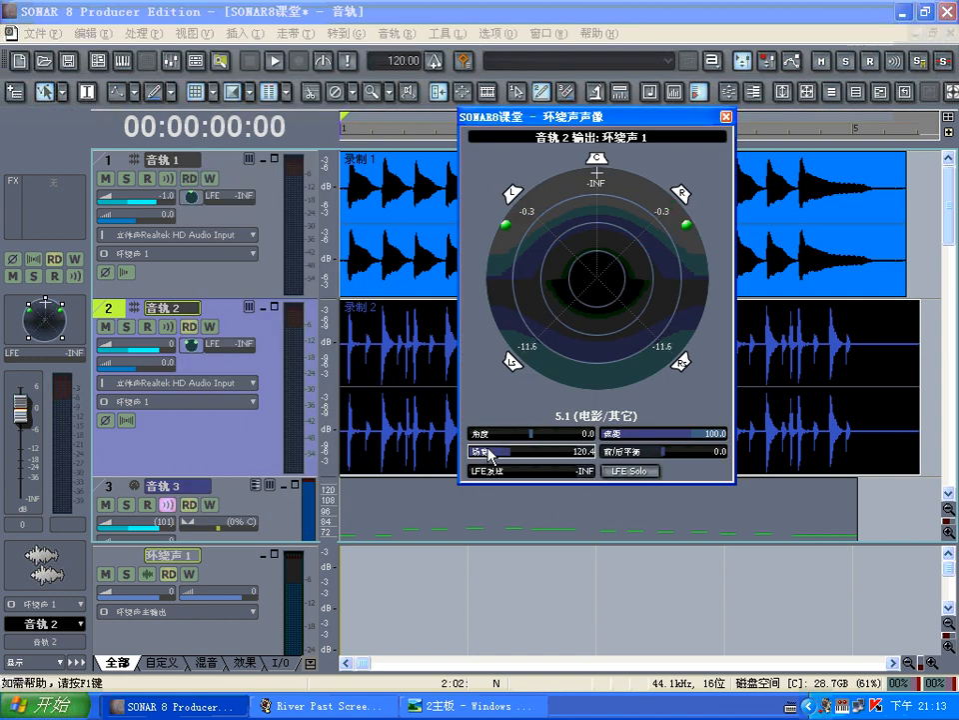
scroll(489, 452, up, 8)
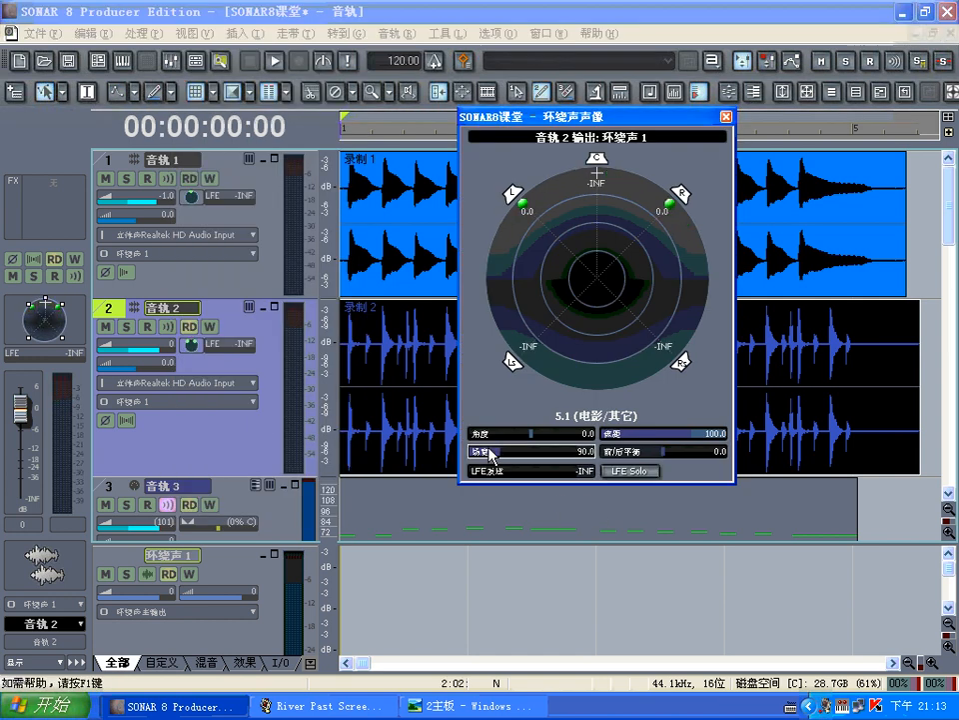
scroll(490, 452, down, 8)
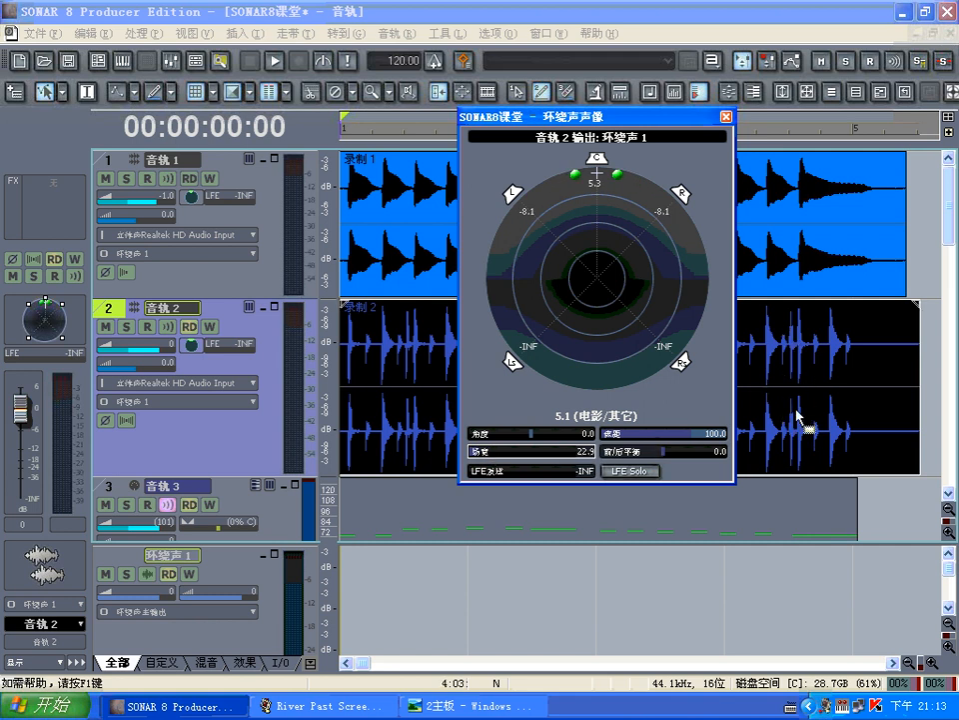
scroll(487, 455, up, 10)
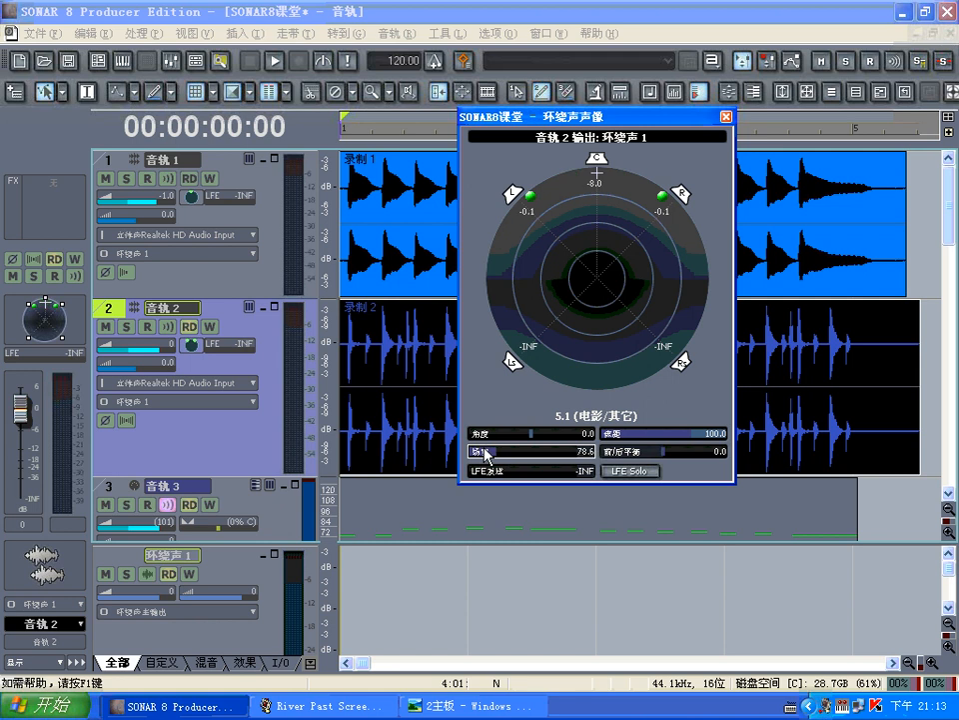
scroll(486, 455, down, 6)
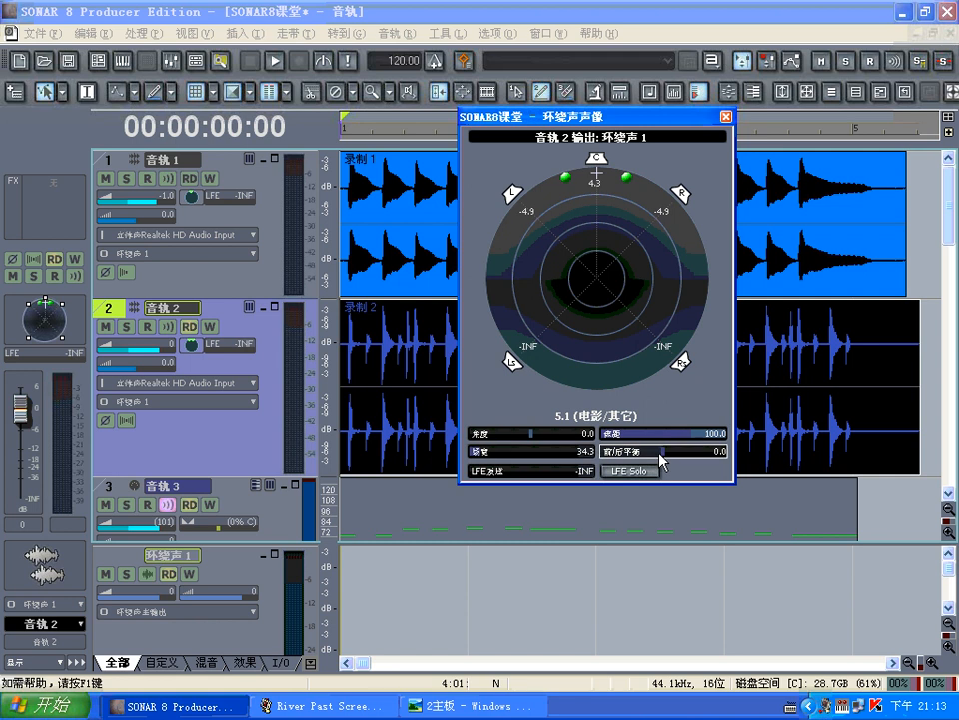
scroll(660, 459, up, 3)
Step: Try moving the pan point of 音轨 2 around the surround field through the rear and side, ending at angle 0.0 with focus 98.3
drag(627, 178, 622, 204)
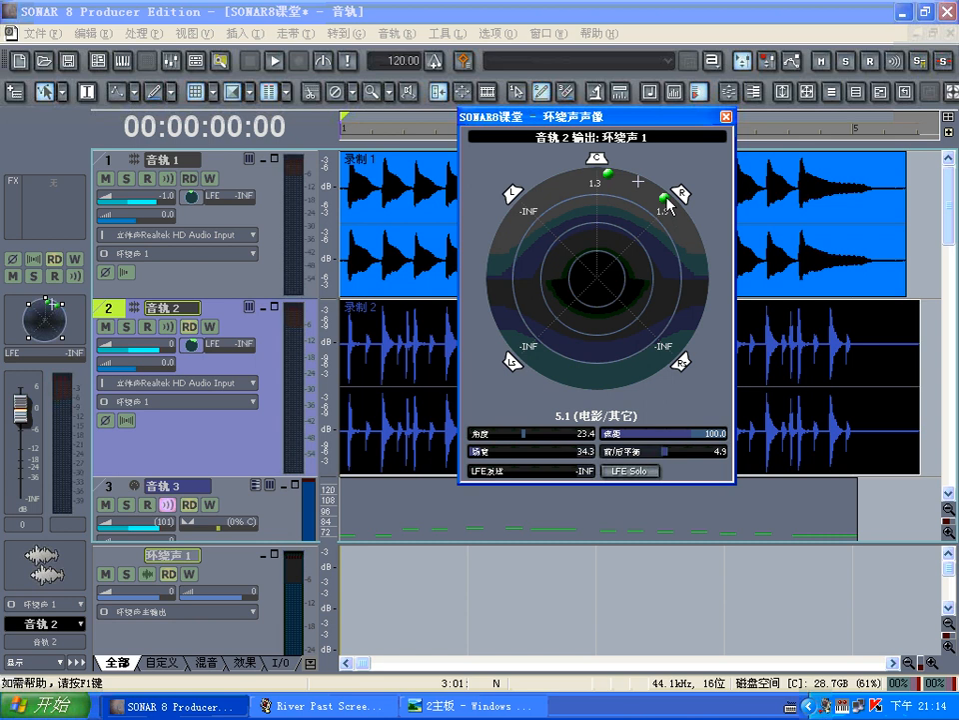
drag(665, 200, 667, 185)
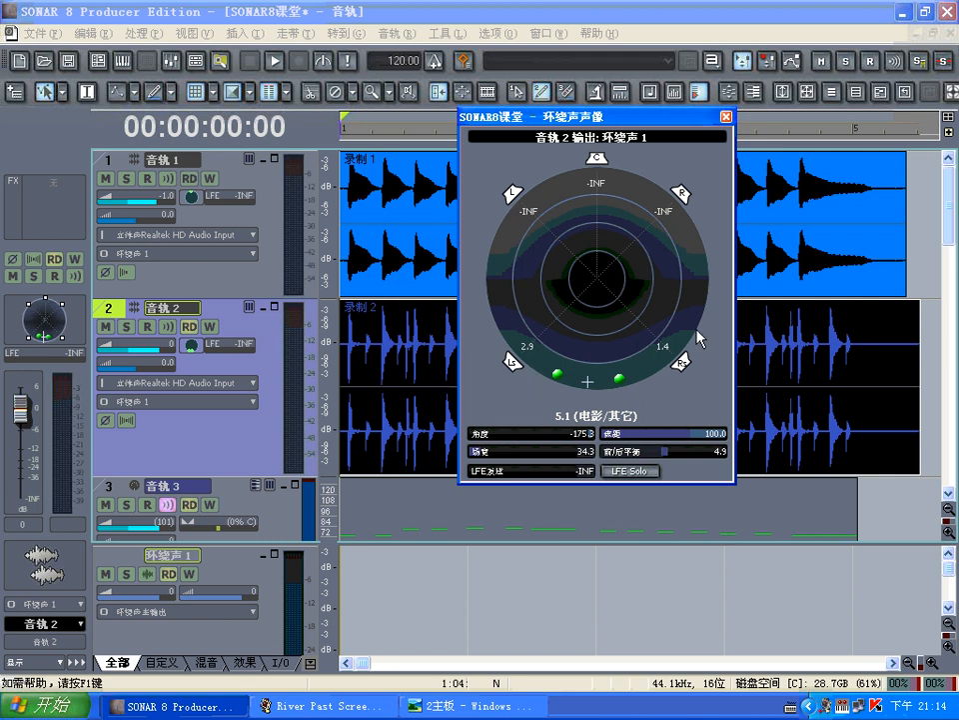
drag(588, 380, 492, 280)
drag(617, 387, 623, 386)
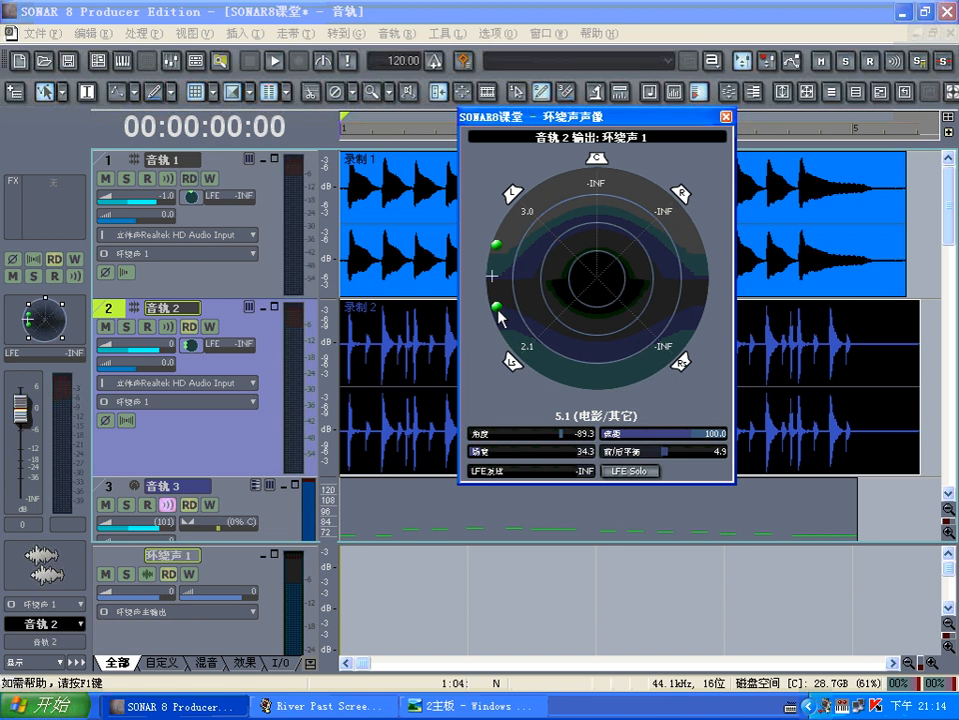
drag(500, 314, 501, 315)
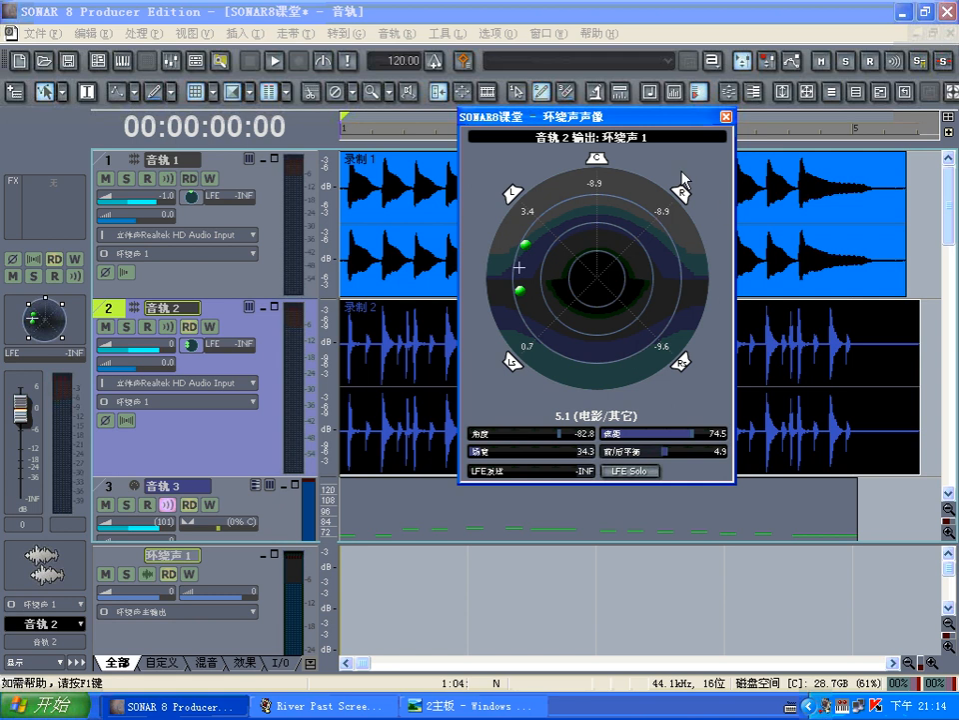
drag(522, 302, 637, 184)
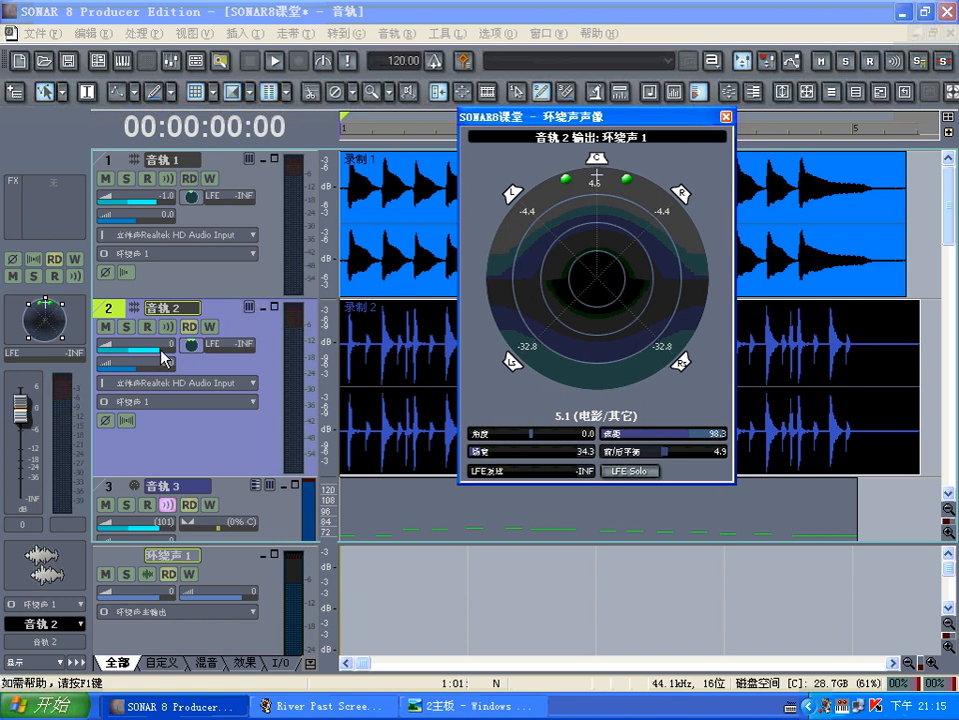
Step: Set the volume of 音轨 2 to -1.6 and its surround pan to angle 3.6 with focus 59.2
drag(163, 357, 155, 361)
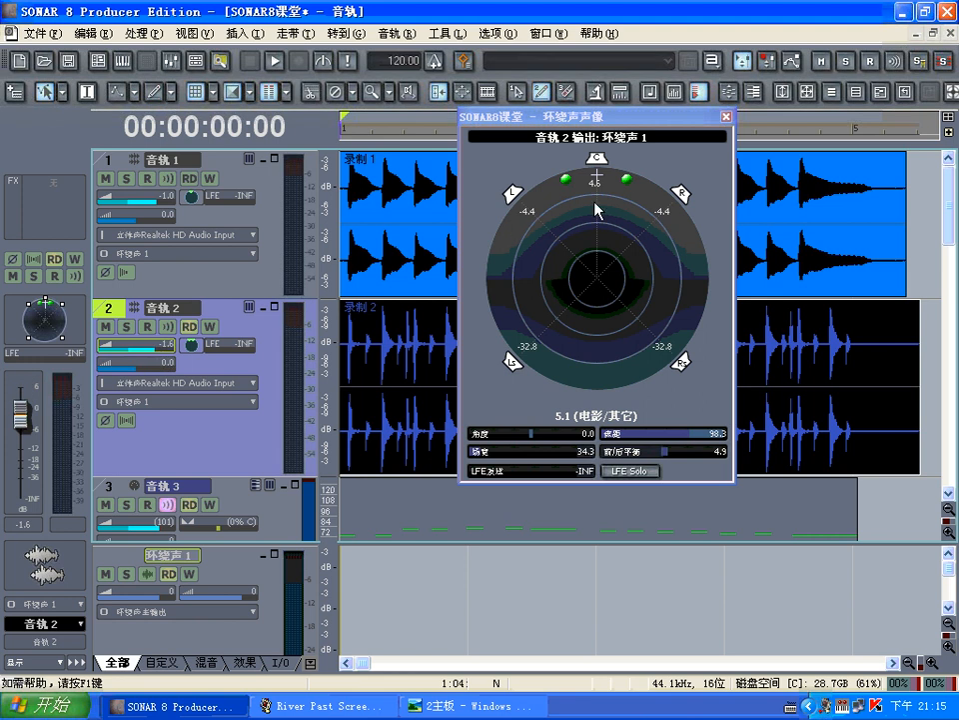
click(627, 180)
scroll(627, 180, down, 7)
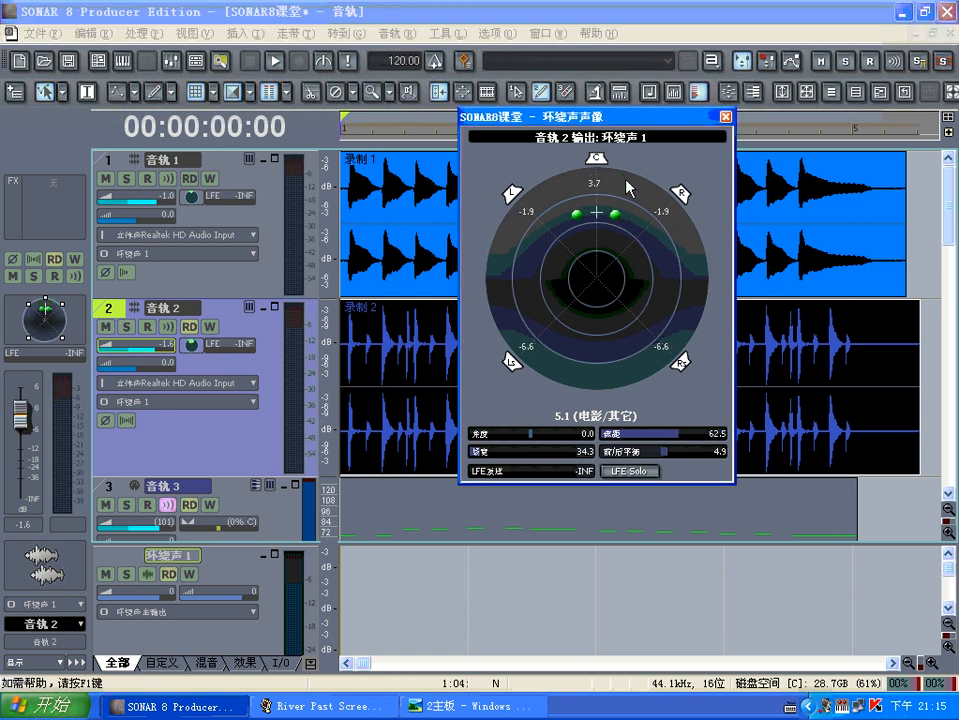
scroll(626, 185, up, 7)
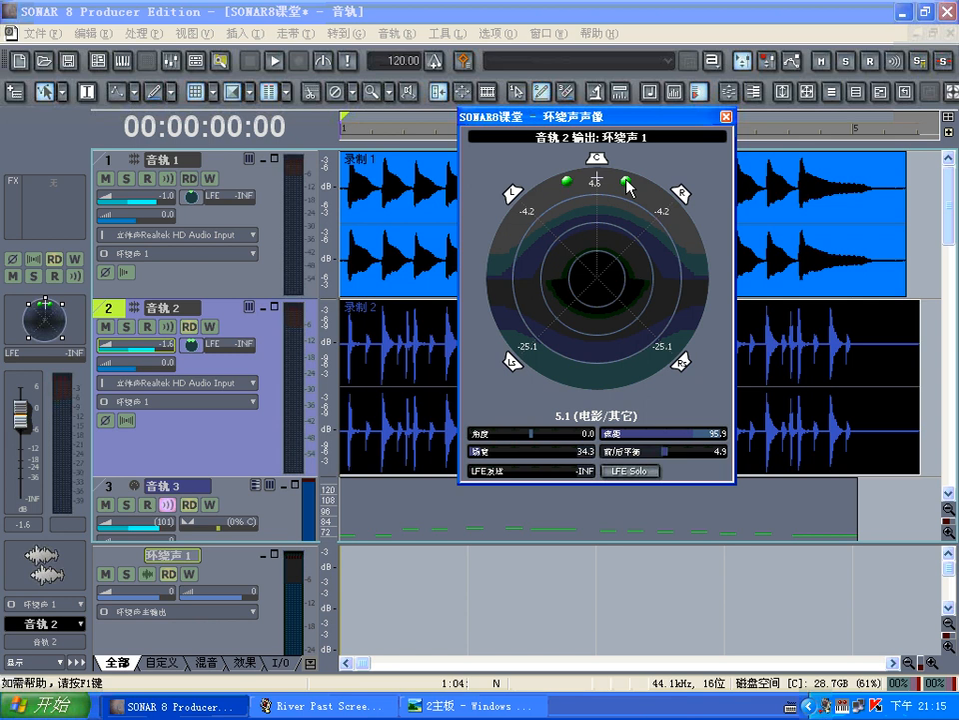
scroll(627, 183, down, 2)
ctrl+scroll(626, 183, down, 10)
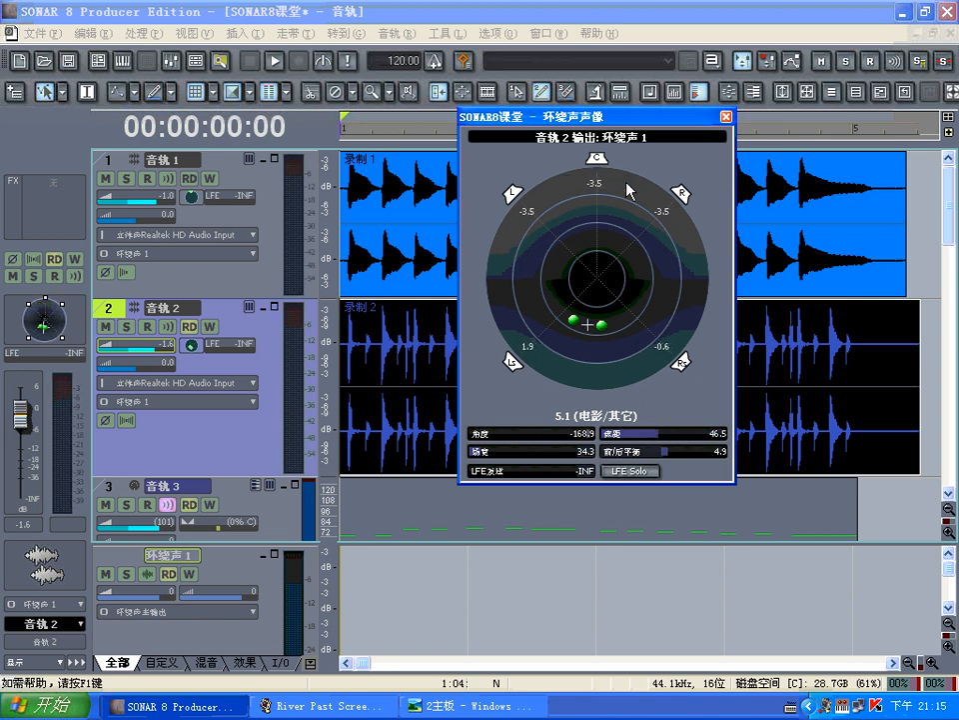
ctrl+scroll(626, 185, down, 12)
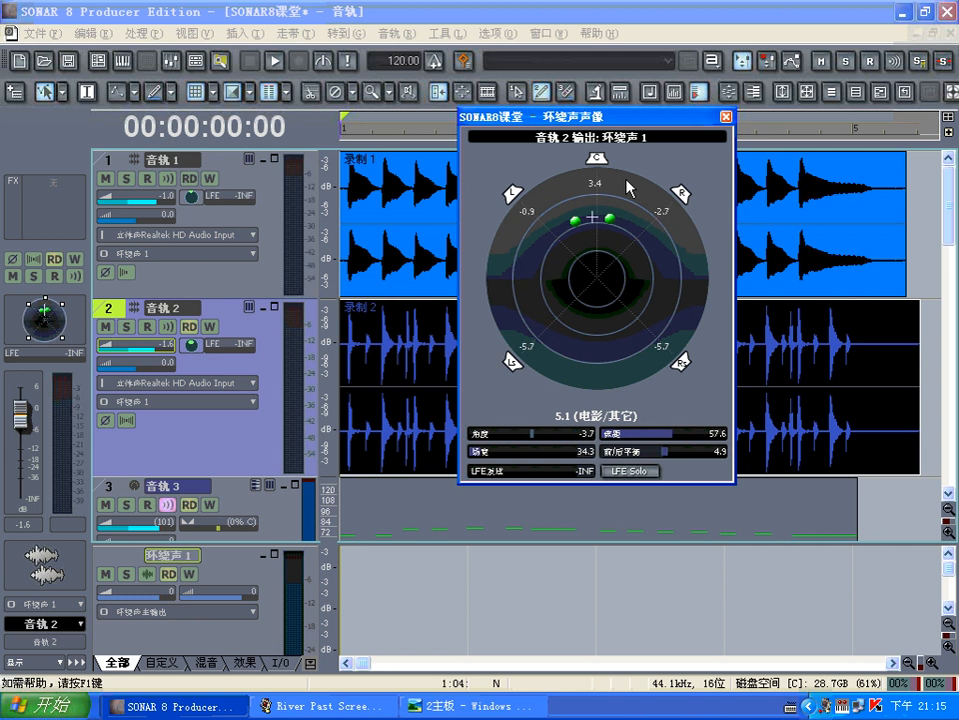
drag(627, 181, 626, 179)
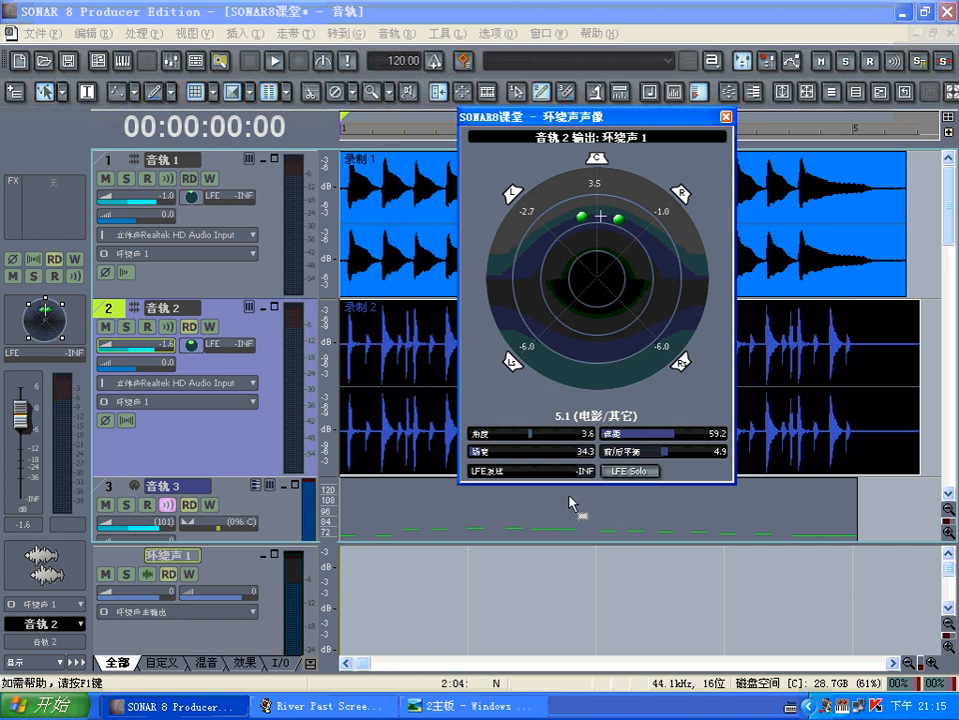
Step: Set the LFE send of 音轨 2 to -12.5, switch LFE Solo on and off, and close the surround panner
click(470, 479)
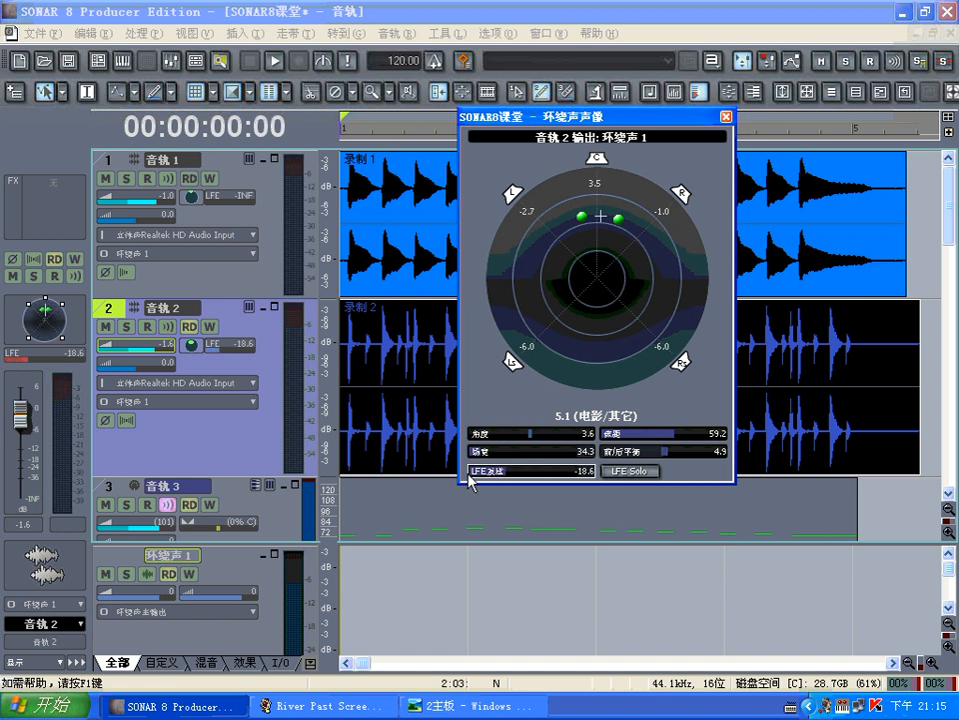
drag(470, 479, 385, 353)
click(630, 471)
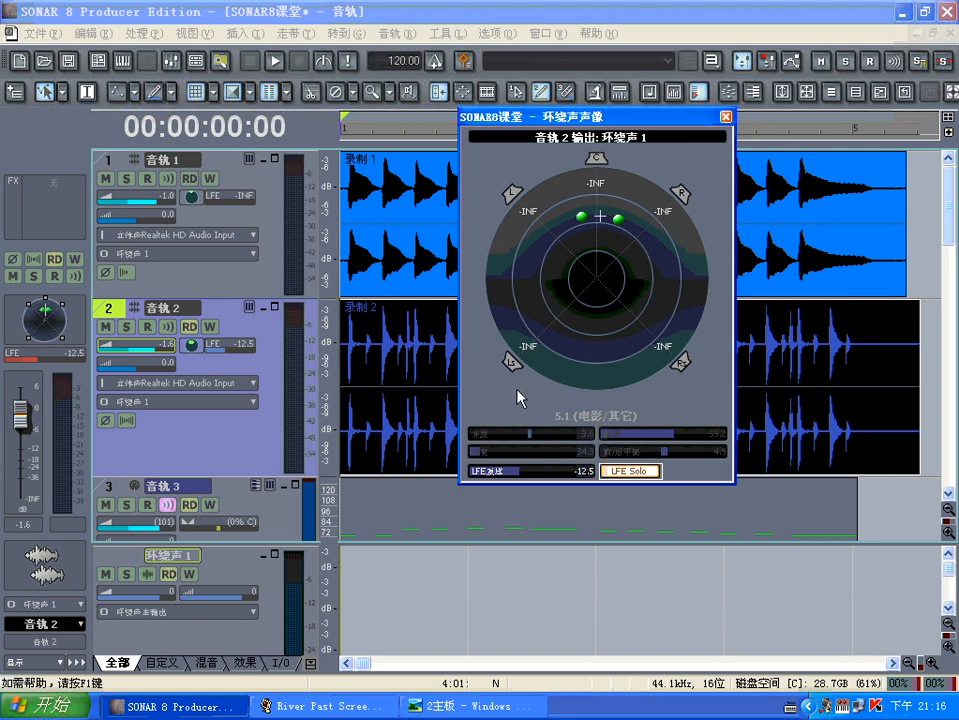
click(637, 471)
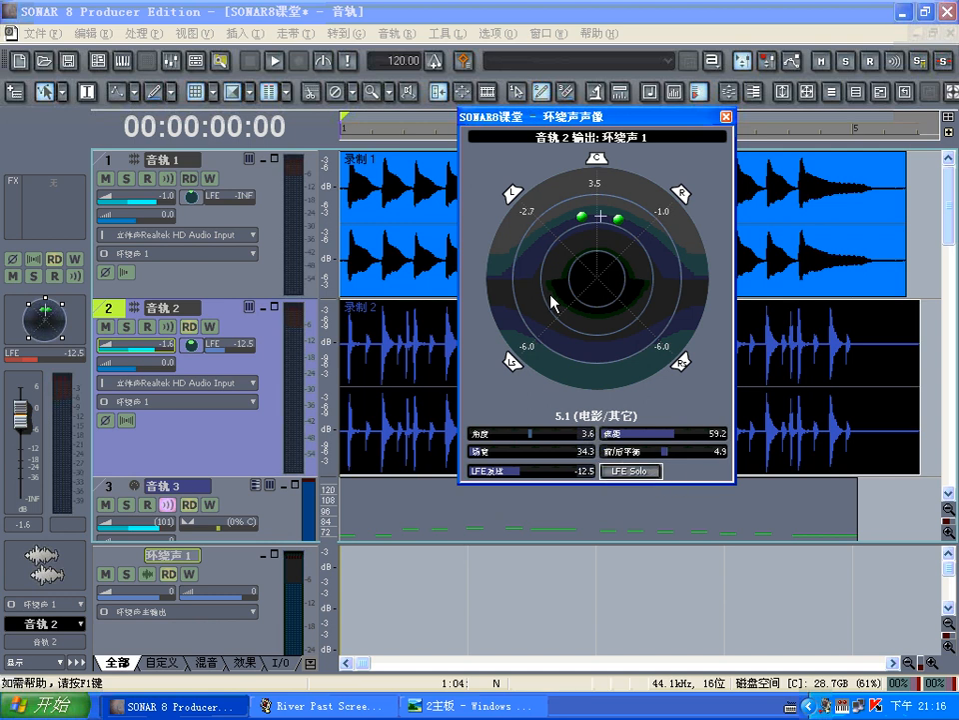
click(727, 116)
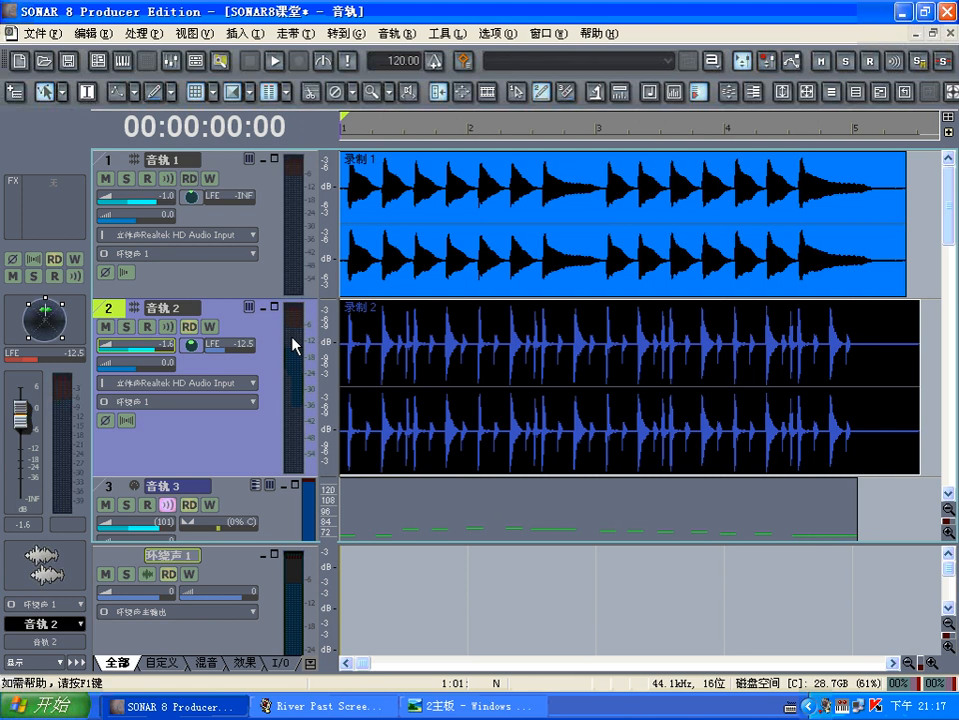
Step: Examine the channel outputs, surround format and downmix levels in the project's surround options, and close the dialog
click(498, 33)
click(525, 238)
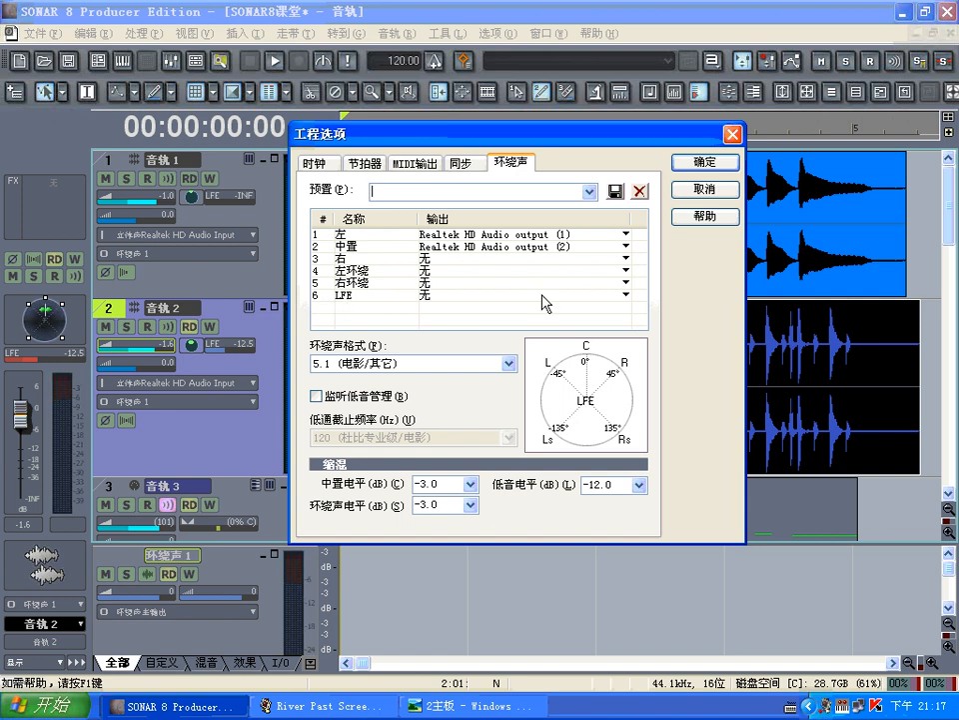
click(732, 134)
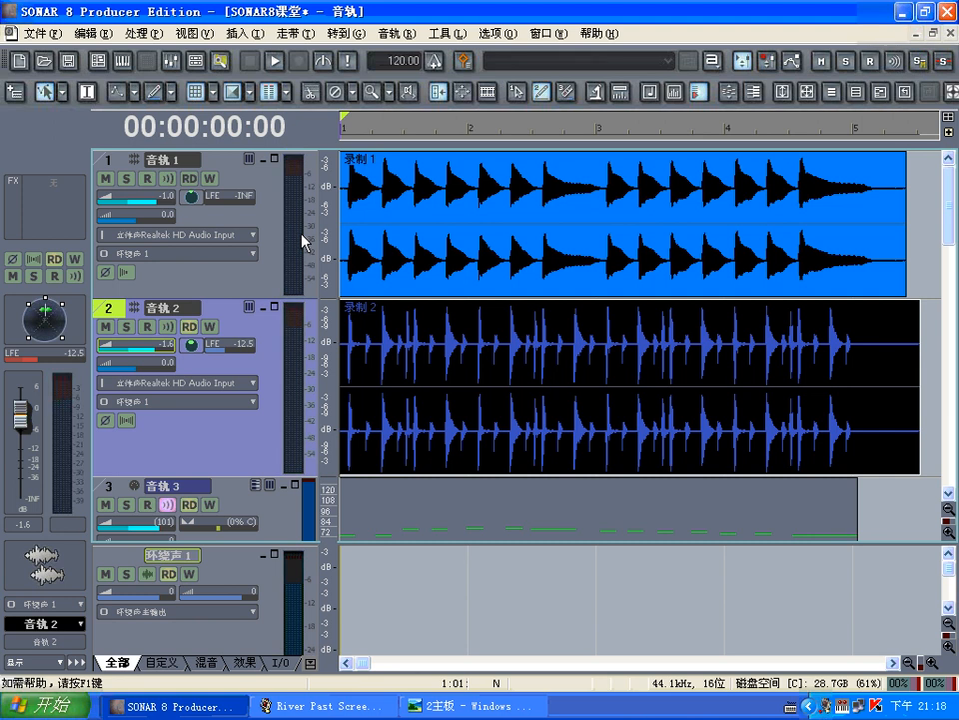
Step: Solo 音轨 1 and play a short passage from the start of the project
drag(211, 203, 214, 202)
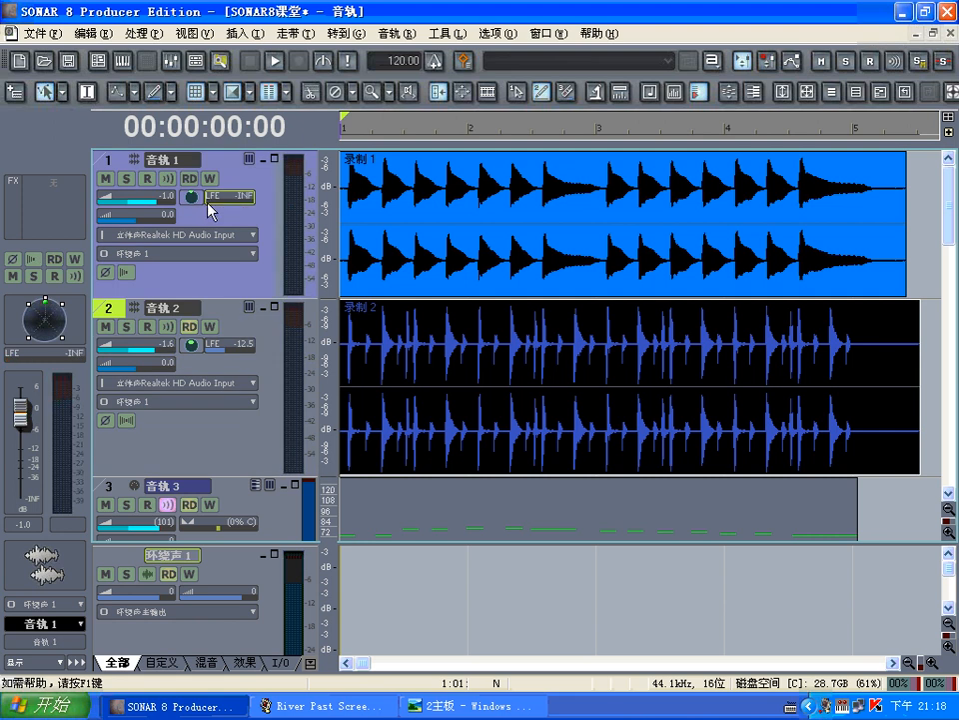
click(126, 178)
click(269, 62)
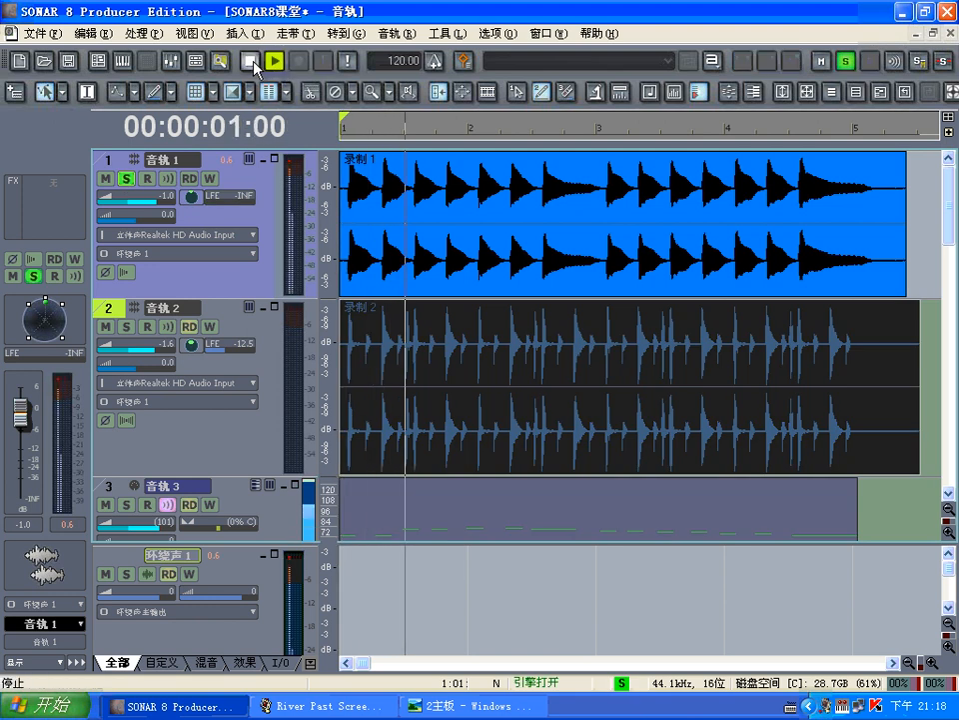
click(251, 62)
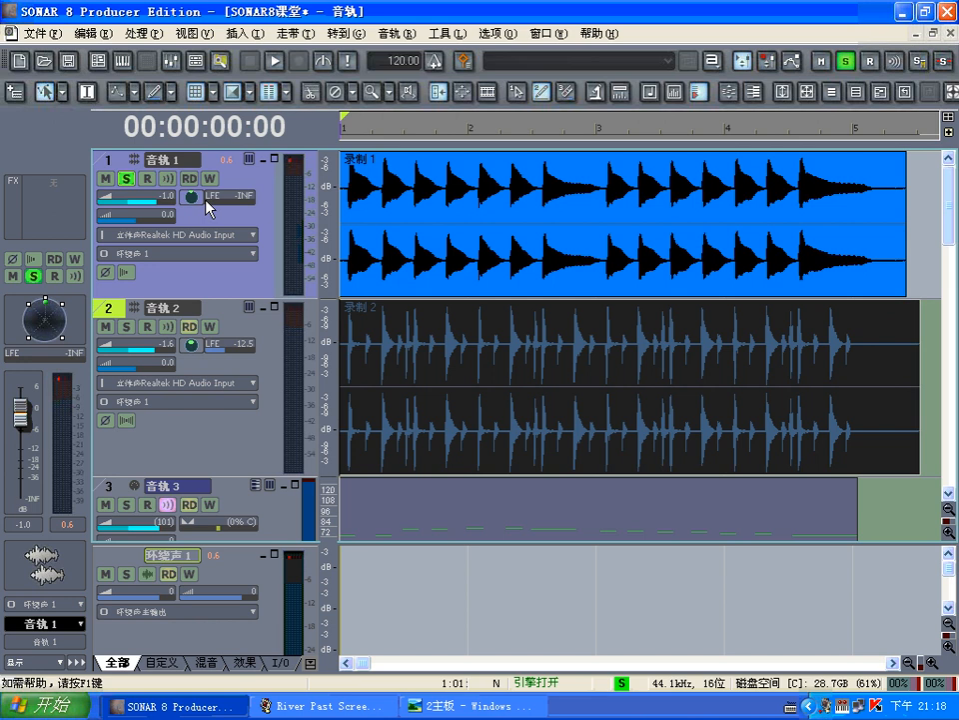
Step: Set the LFE send of 音轨 1 to -26.6 and play the soloed track again briefly
drag(207, 203, 210, 203)
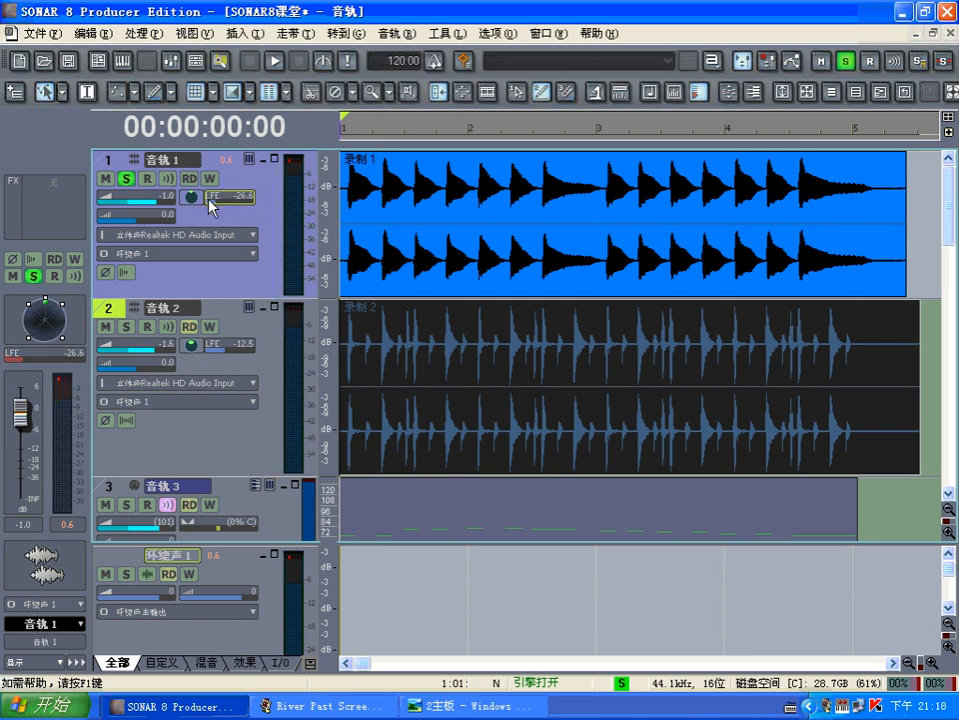
click(278, 63)
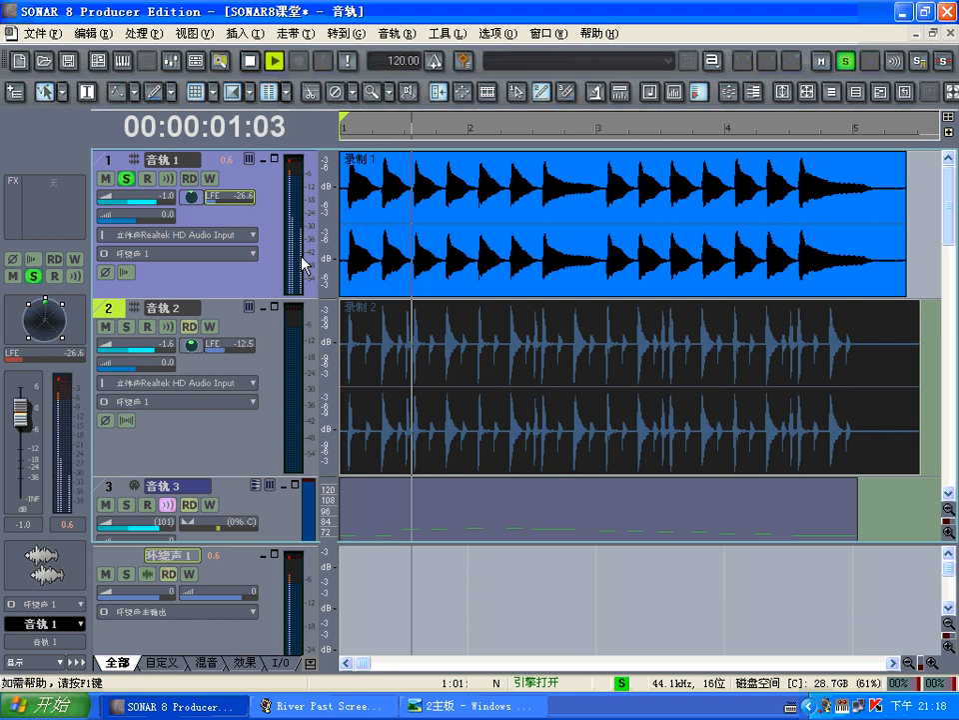
key(space)
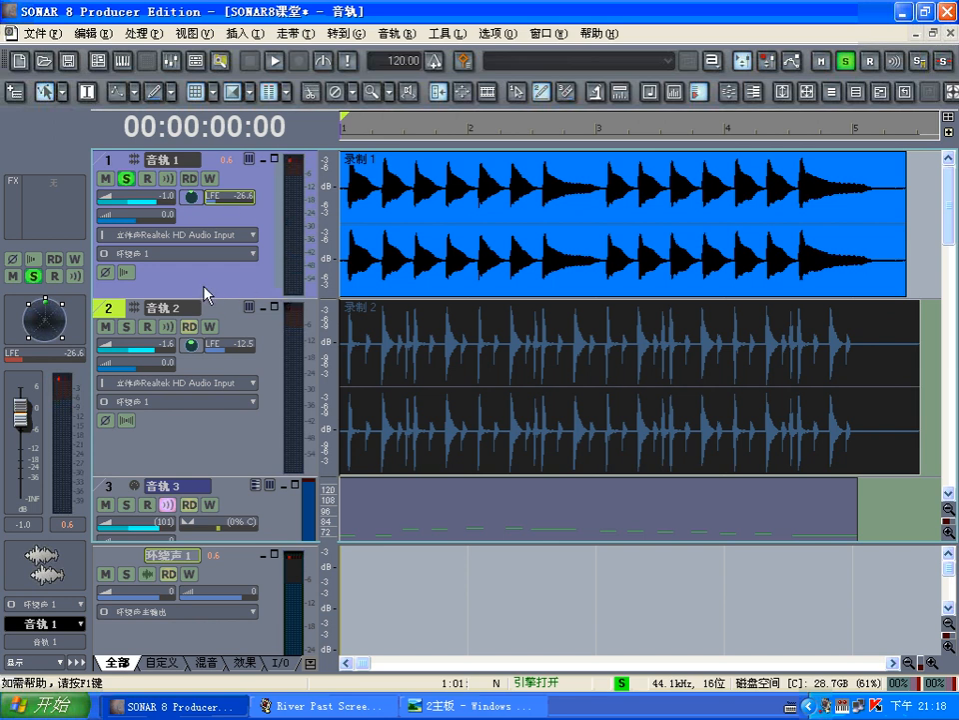
Step: Reduce the heights of 音轨 1 and 音轨 2 to show more of 音轨 3
drag(222, 295, 222, 272)
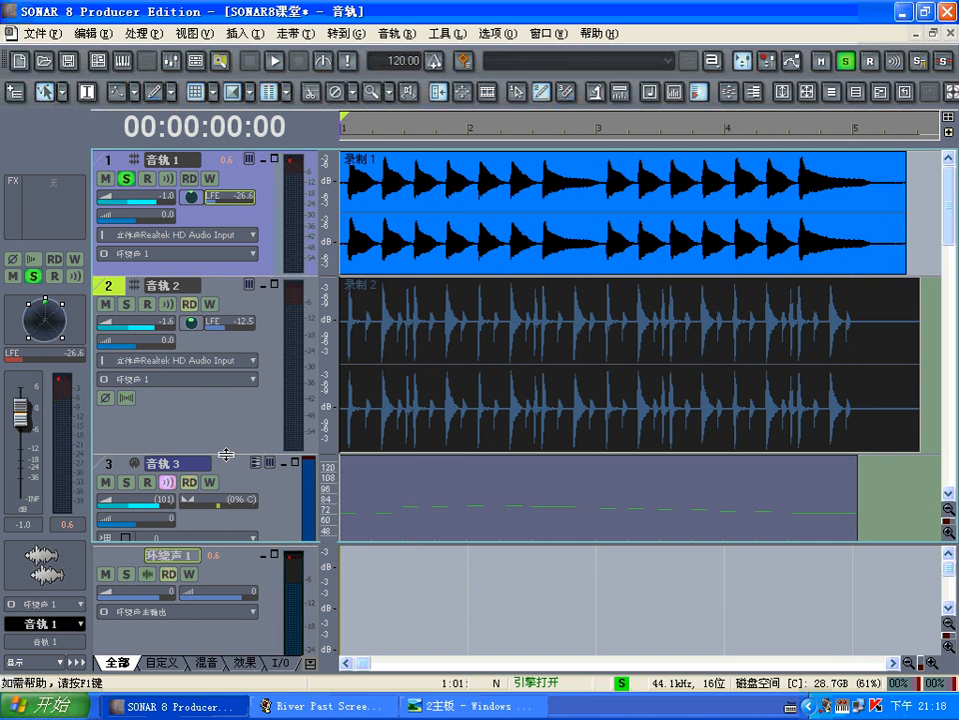
mouse_move(224, 453)
mouse_down()
mouse_move(225, 497)
mouse_move(227, 443)
mouse_up()
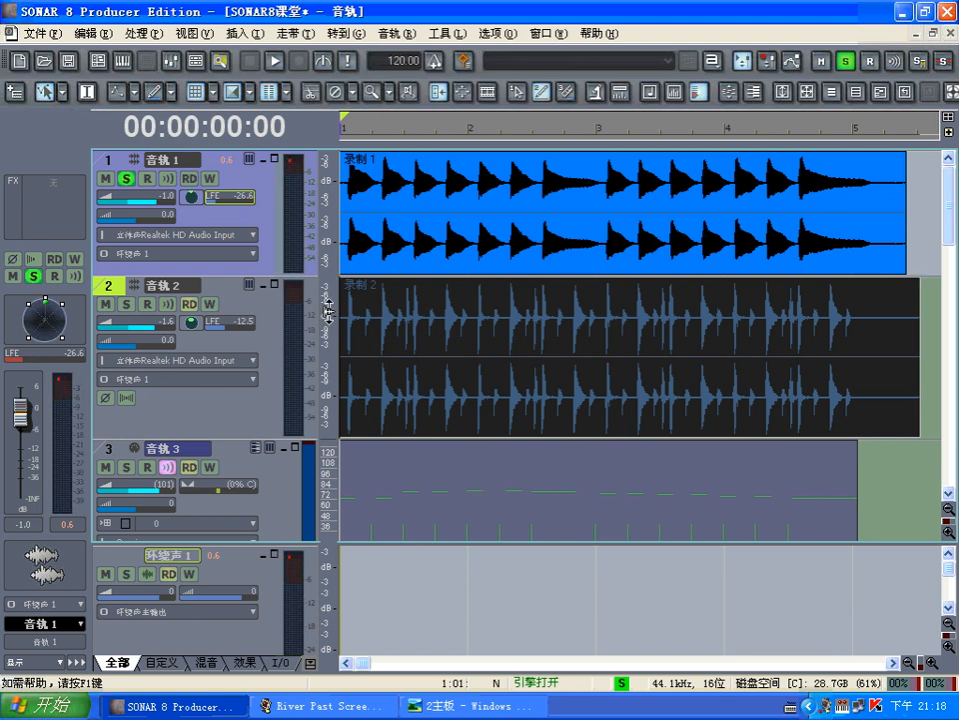
Step: Create a new project named 11111 from the 环绕声 - 5.1 template, and increase the Left track's height to show its controls
click(19, 62)
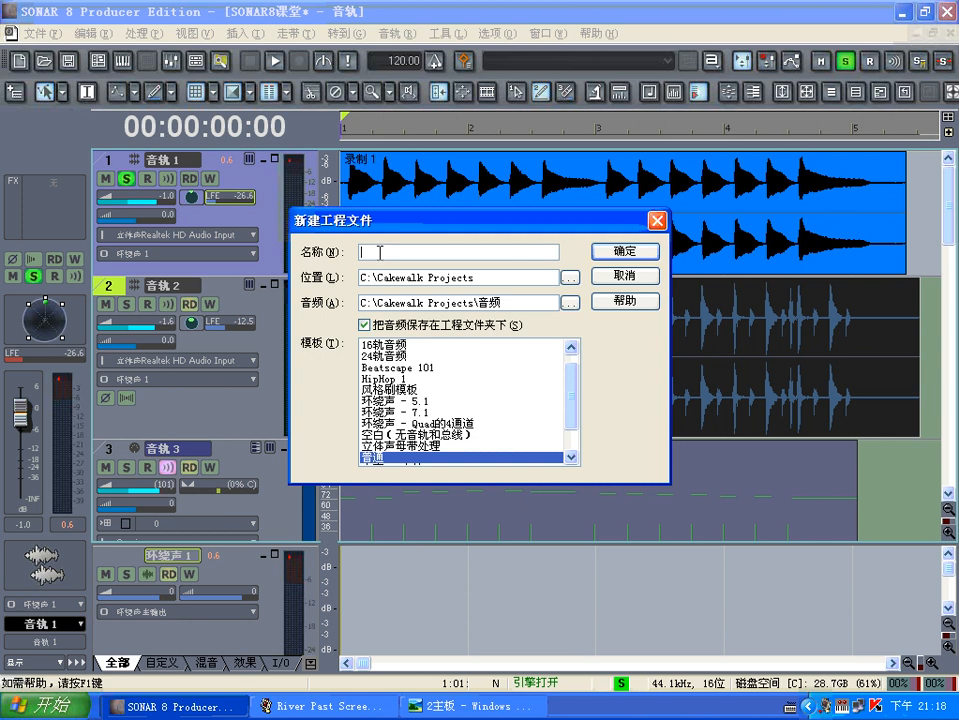
text(11111)
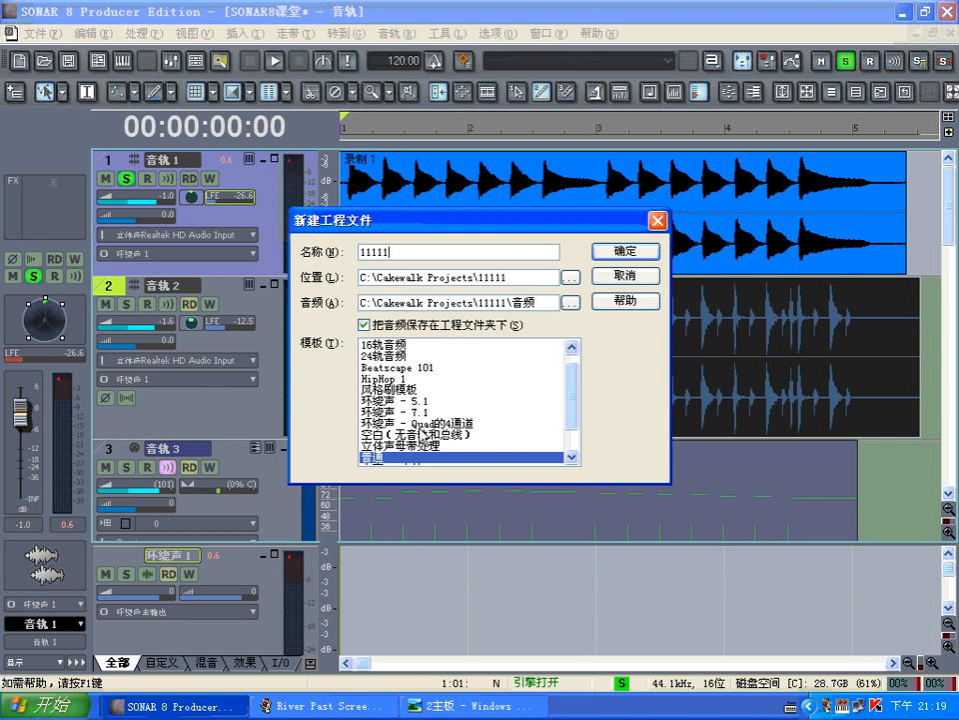
click(391, 399)
click(623, 251)
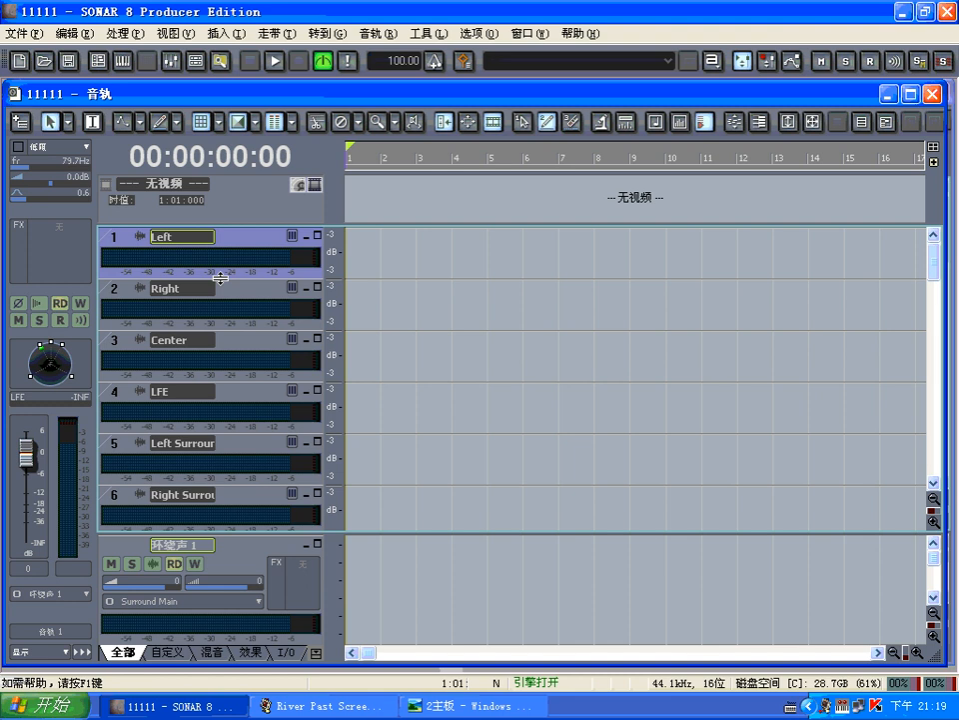
drag(219, 279, 214, 337)
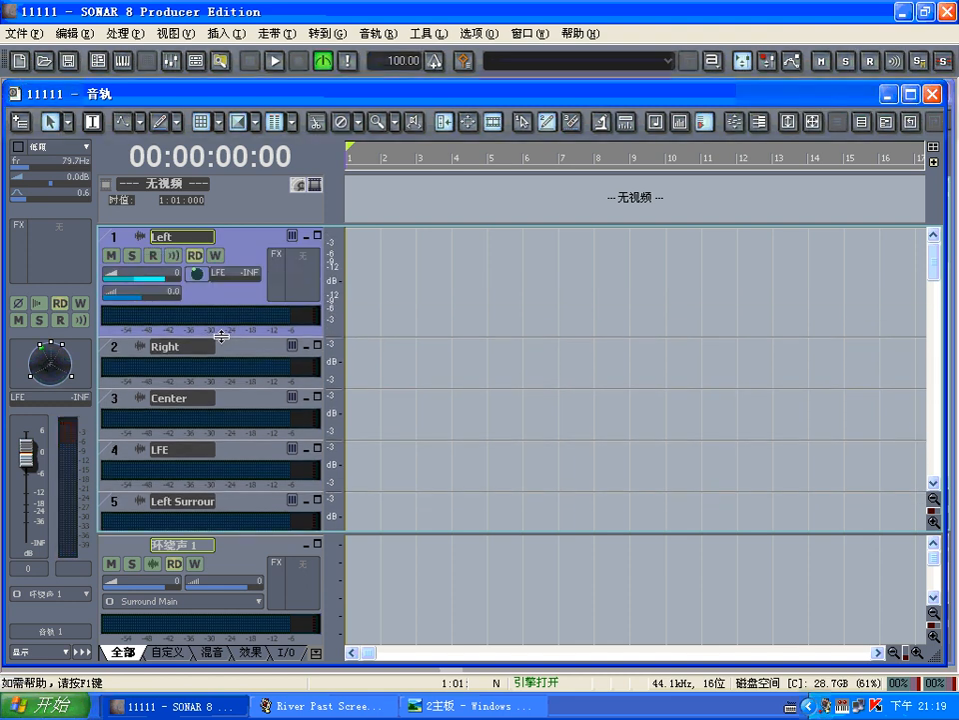
Step: Increase the heights of the Right and Center tracks, selecting Left, Right and Center one by one to inspect their surround panning
click(115, 239)
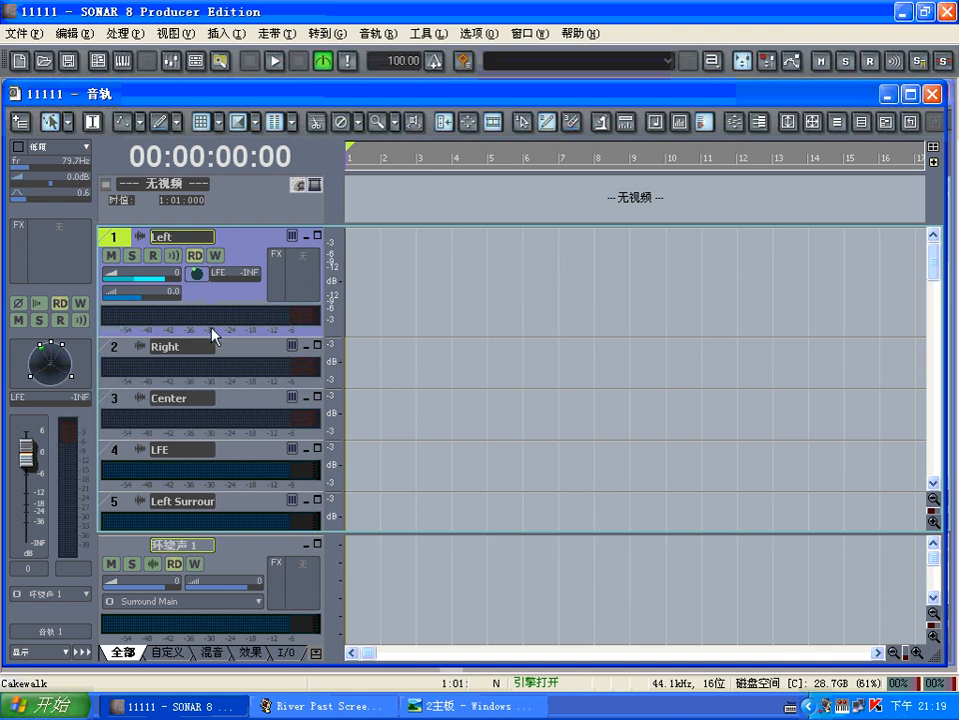
drag(220, 388, 228, 425)
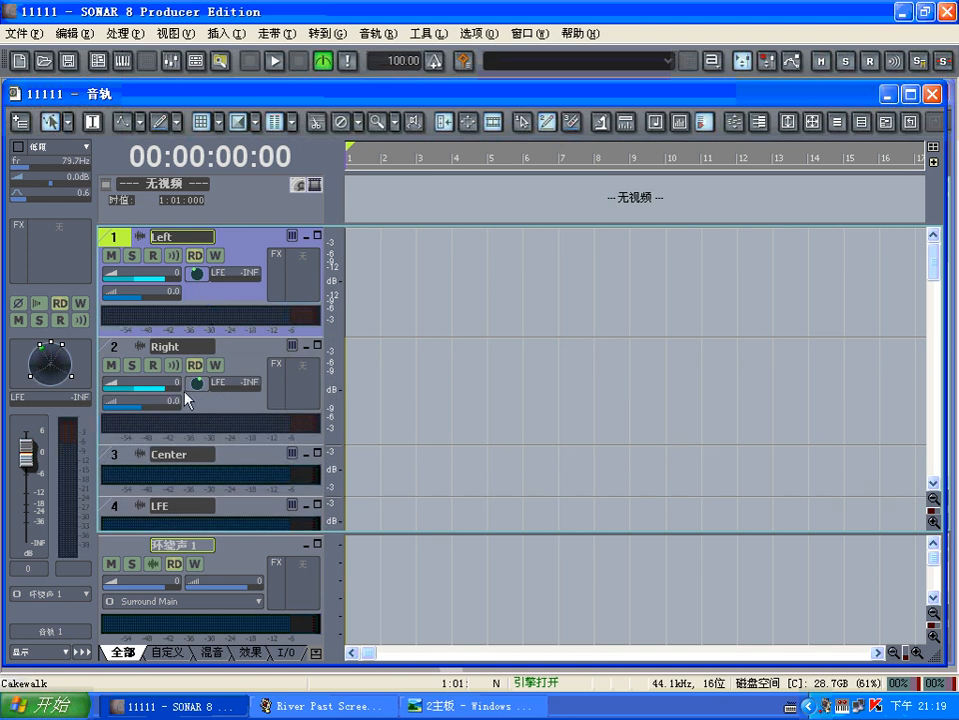
click(118, 345)
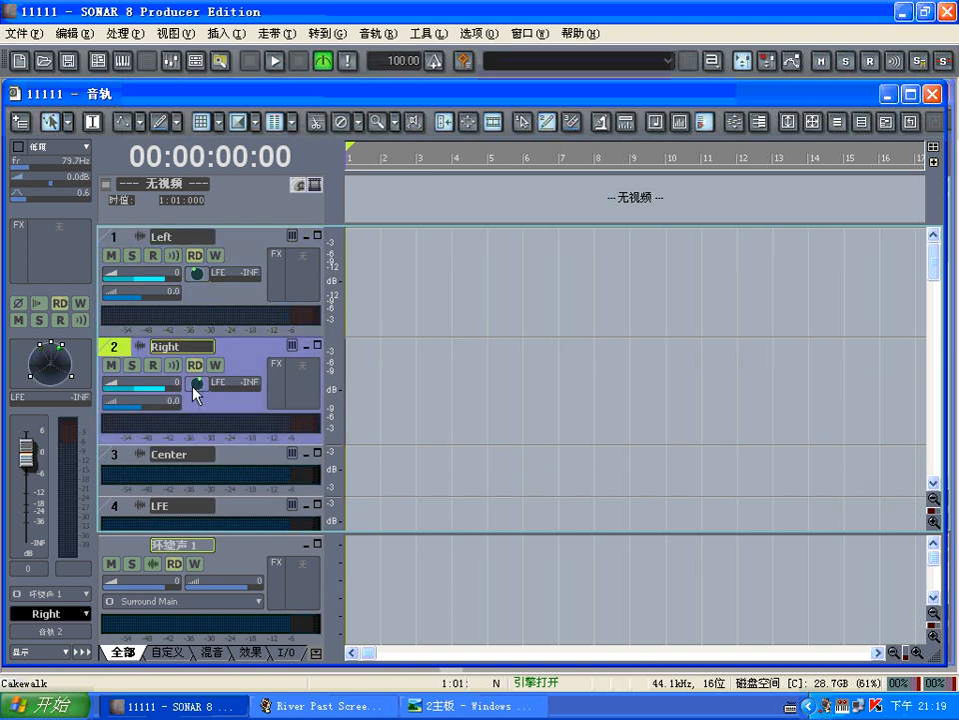
scroll(235, 490, down, 1)
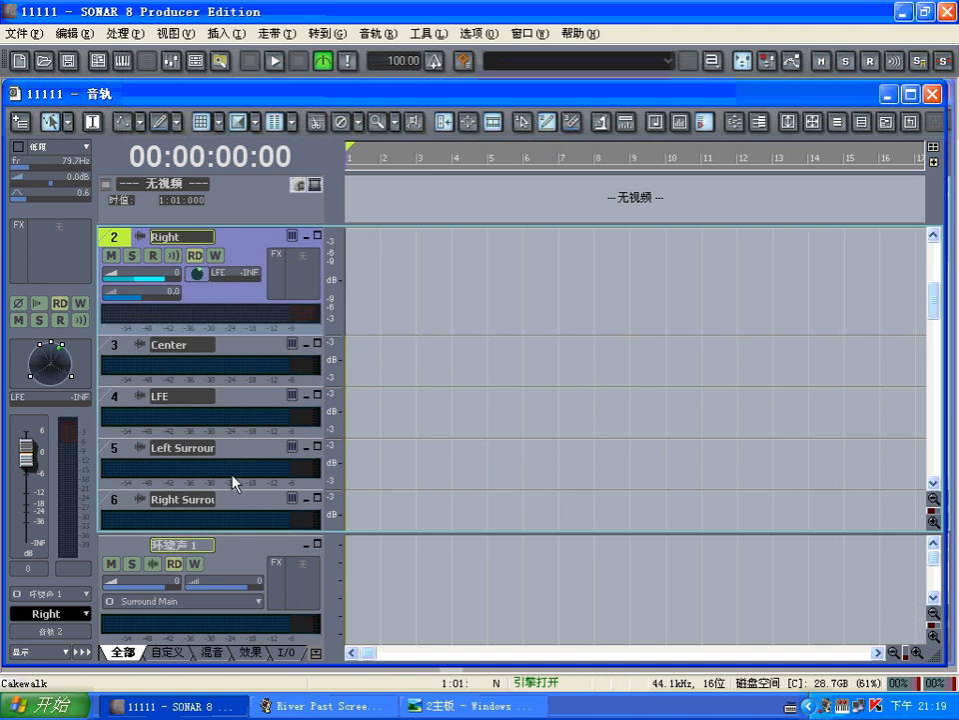
drag(228, 382, 228, 463)
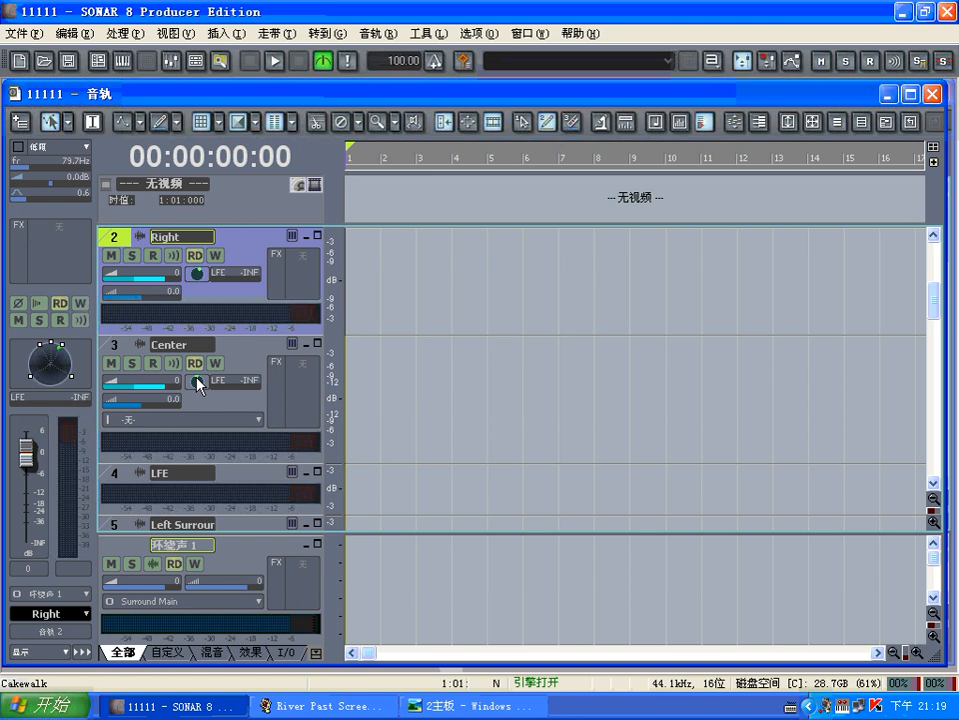
click(114, 346)
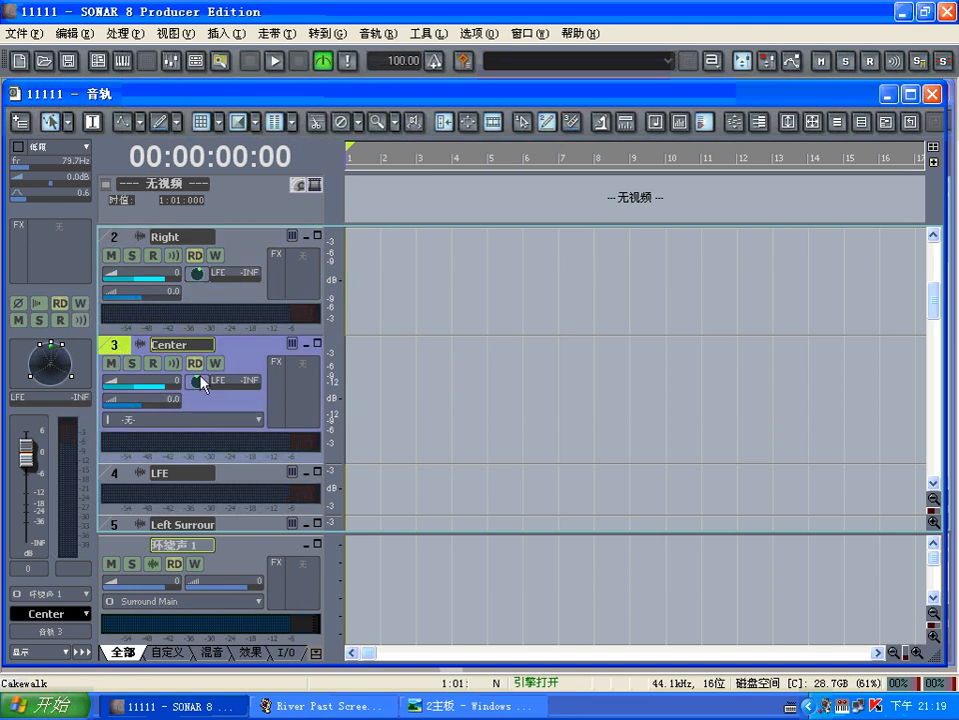
Step: Increase the heights of the LFE, Left Surround and Right Surround tracks, and select both surround tracks to inspect their panning
scroll(221, 461, down, 1)
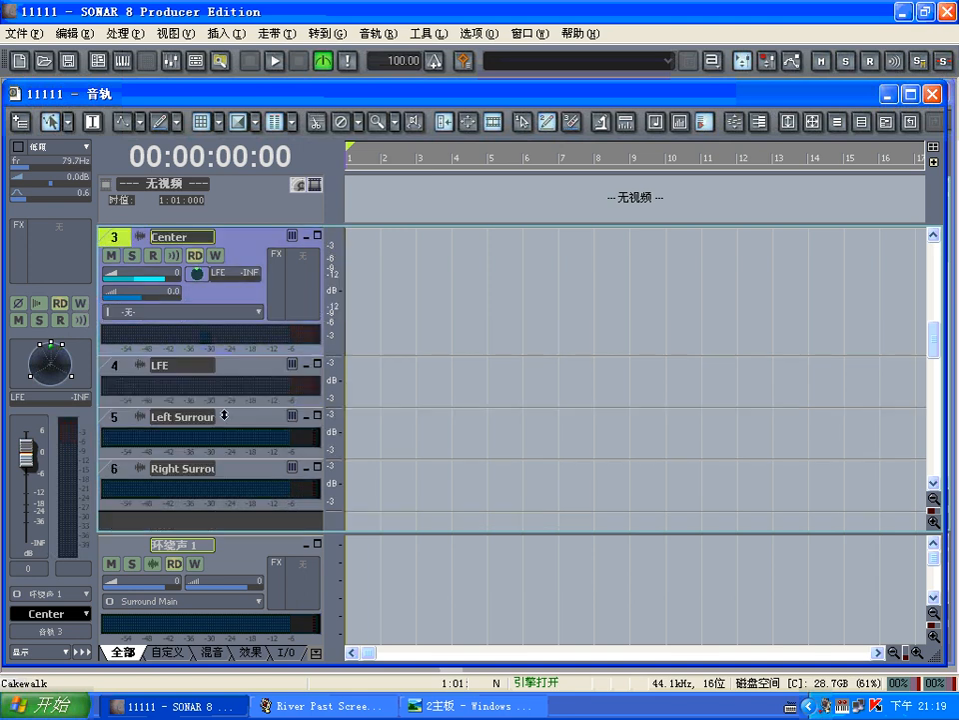
drag(224, 411, 229, 429)
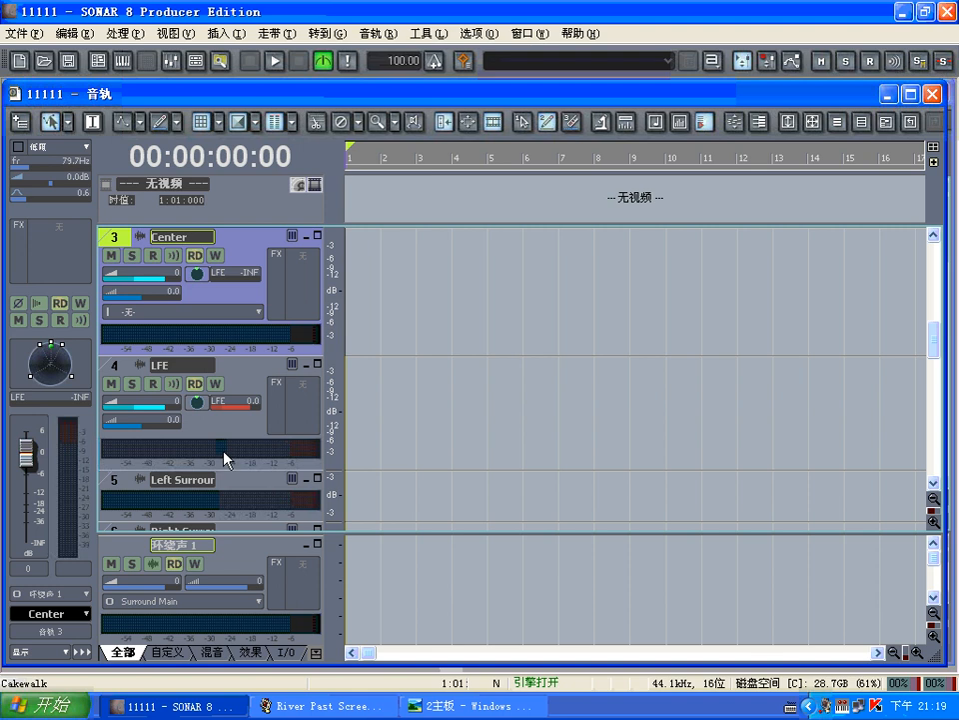
scroll(225, 457, down, 1)
scroll(226, 455, up, 1)
scroll(214, 421, down, 1)
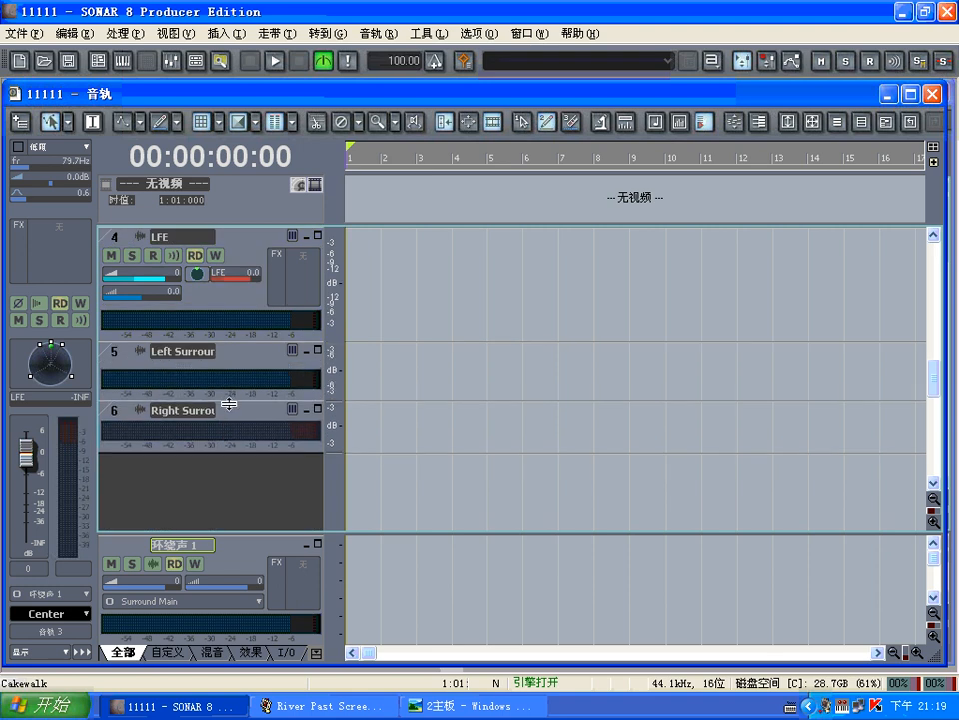
drag(226, 400, 229, 493)
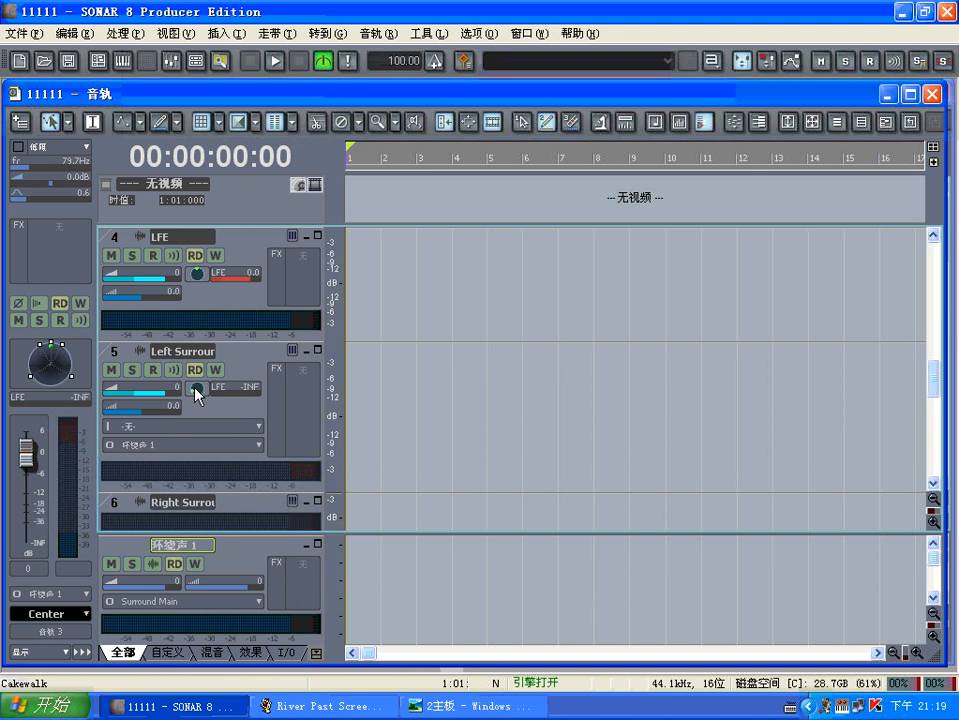
click(114, 349)
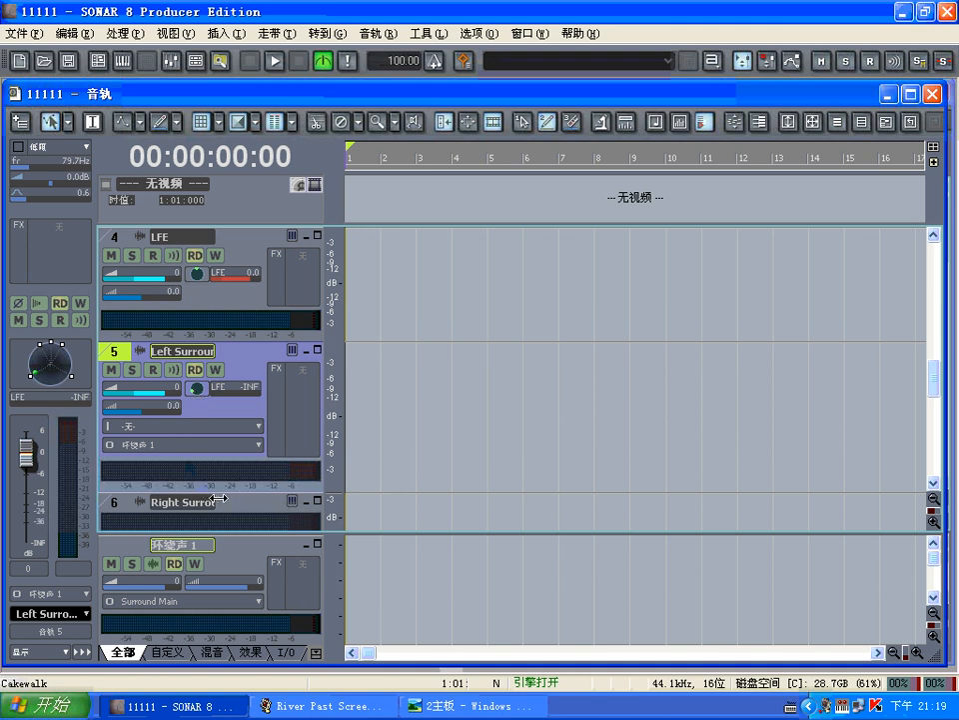
scroll(216, 494, down, 1)
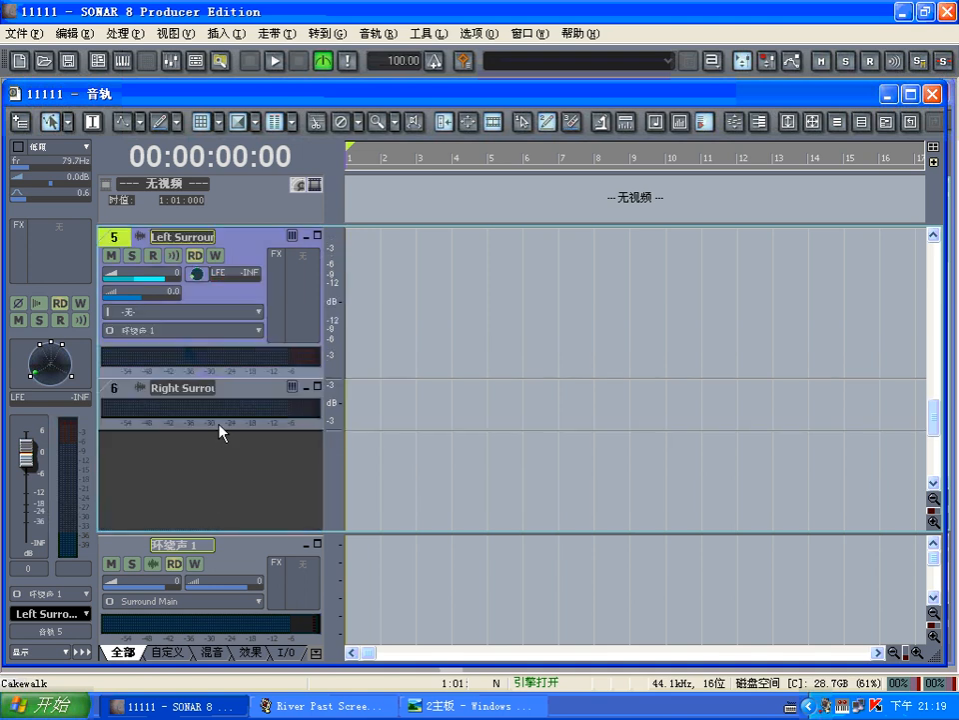
drag(217, 425, 208, 514)
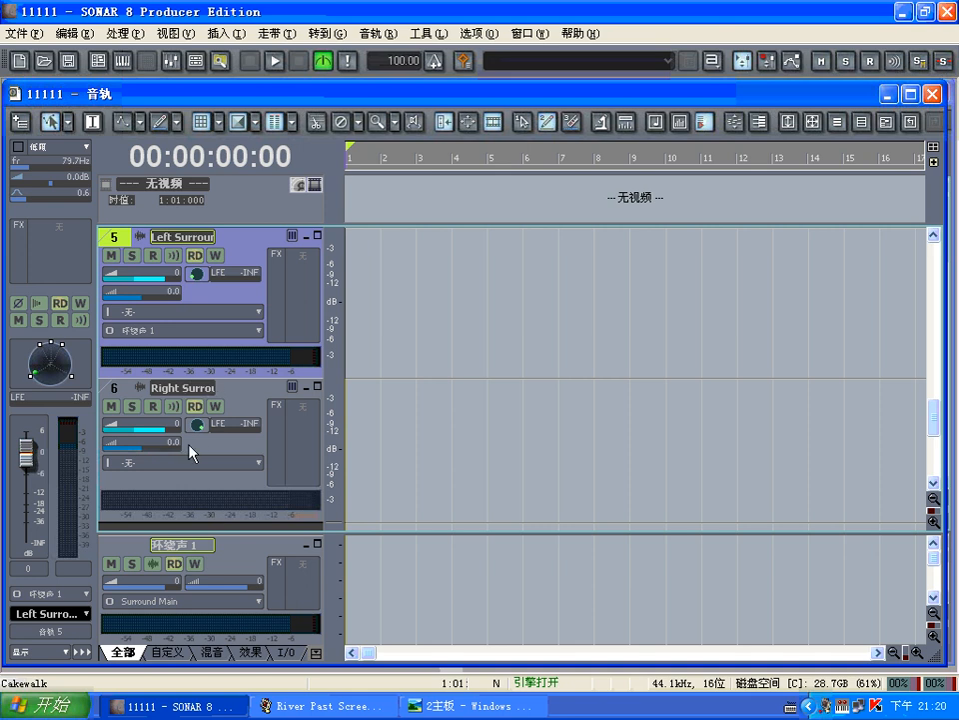
click(117, 391)
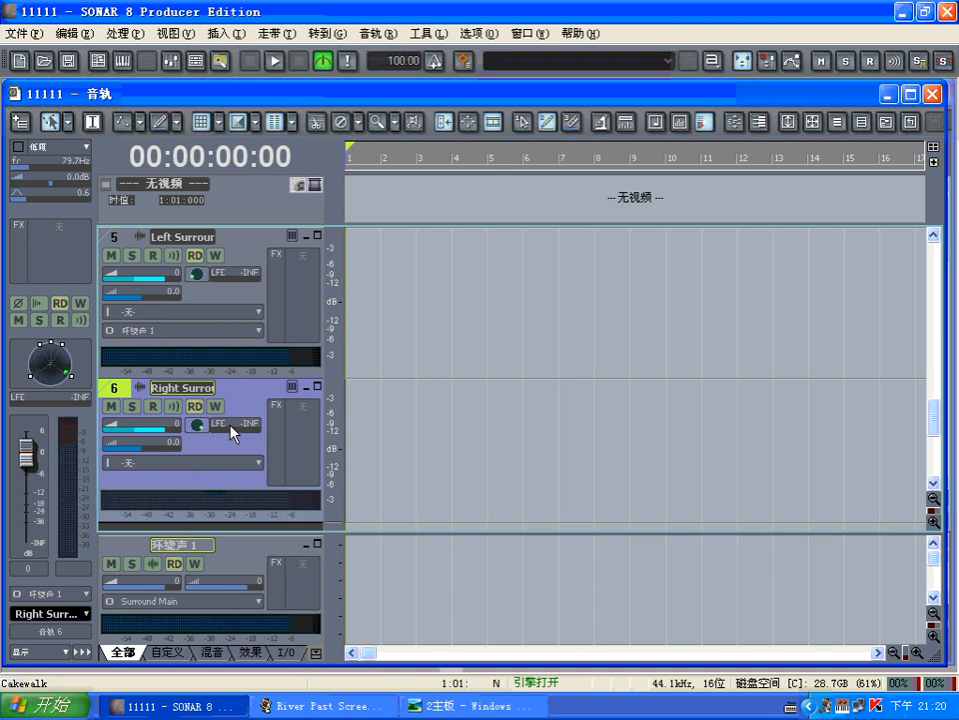
Step: Insert a new audio track below the Right Surround track
scroll(230, 430, up, 4)
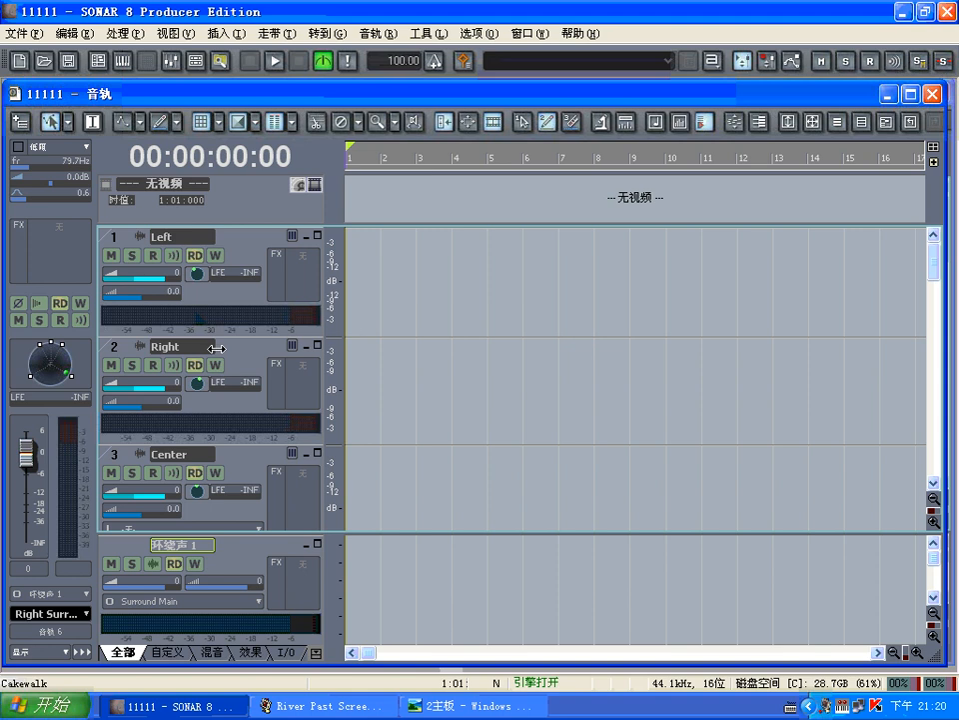
scroll(220, 352, down, 5)
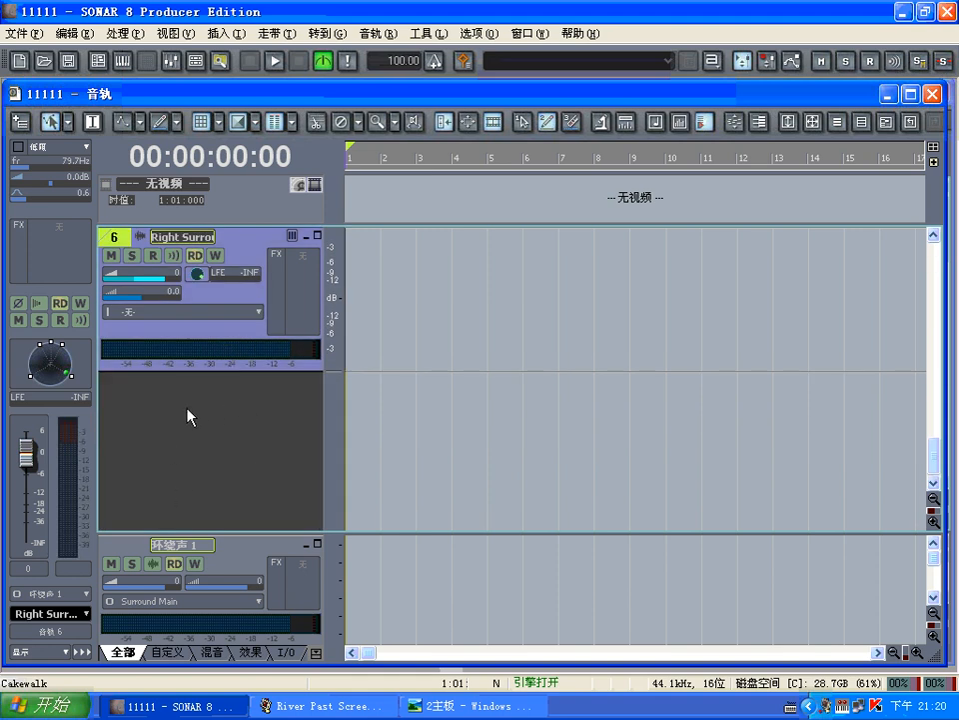
right_click(193, 440)
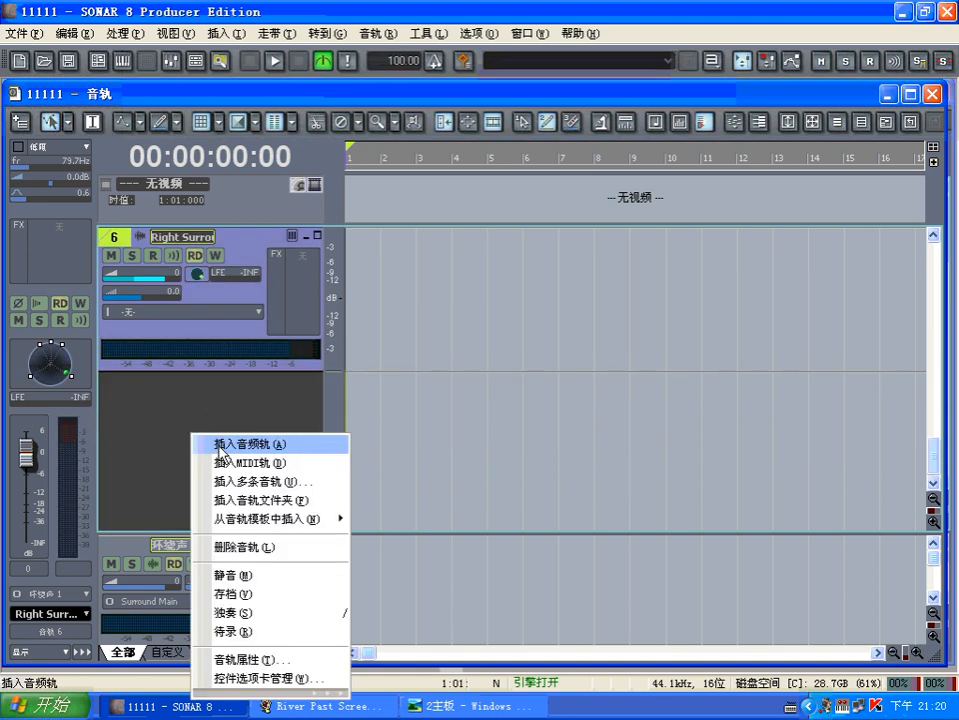
click(217, 444)
scroll(186, 355, up, 1)
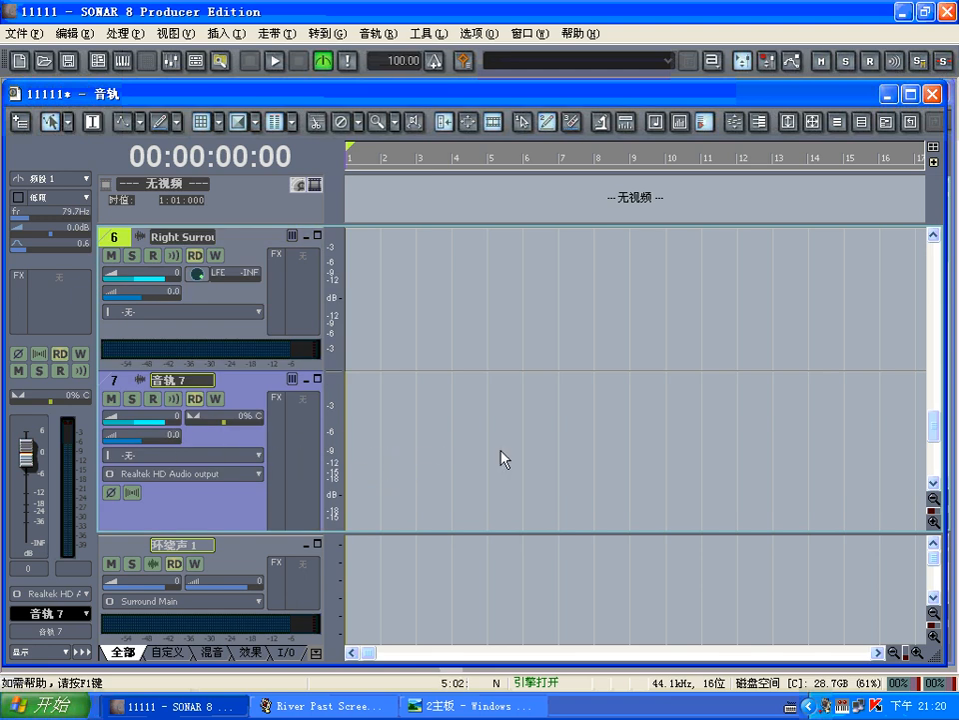
Step: Review the controls of the 5.1 template tracks, and reduce the heights of the Center and Right tracks
scroll(382, 480, up, 5)
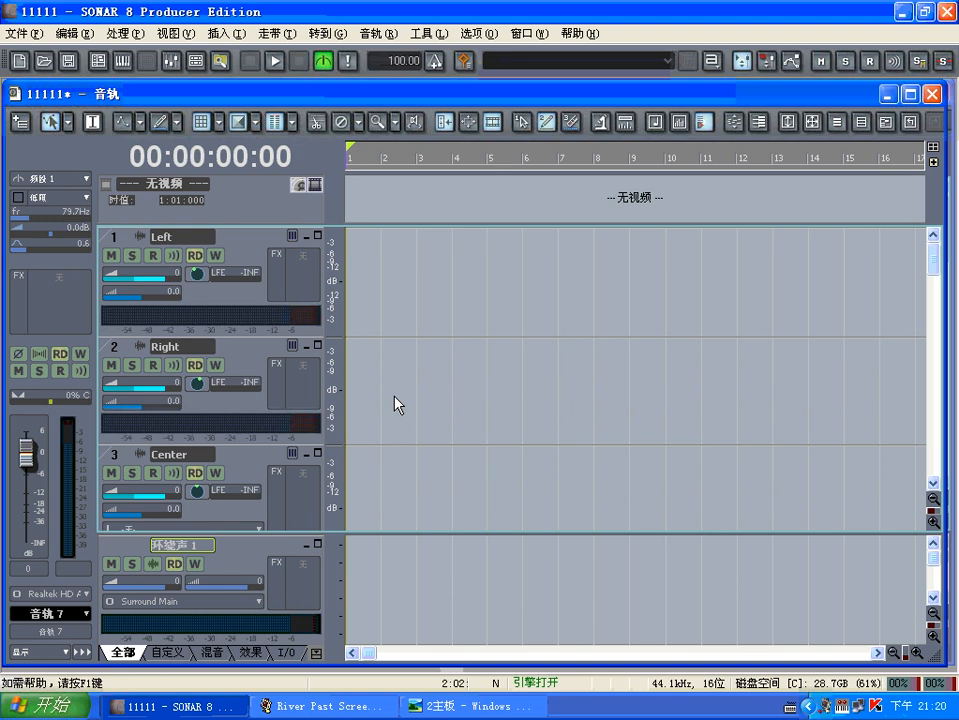
click(195, 365)
scroll(205, 494, down, 1)
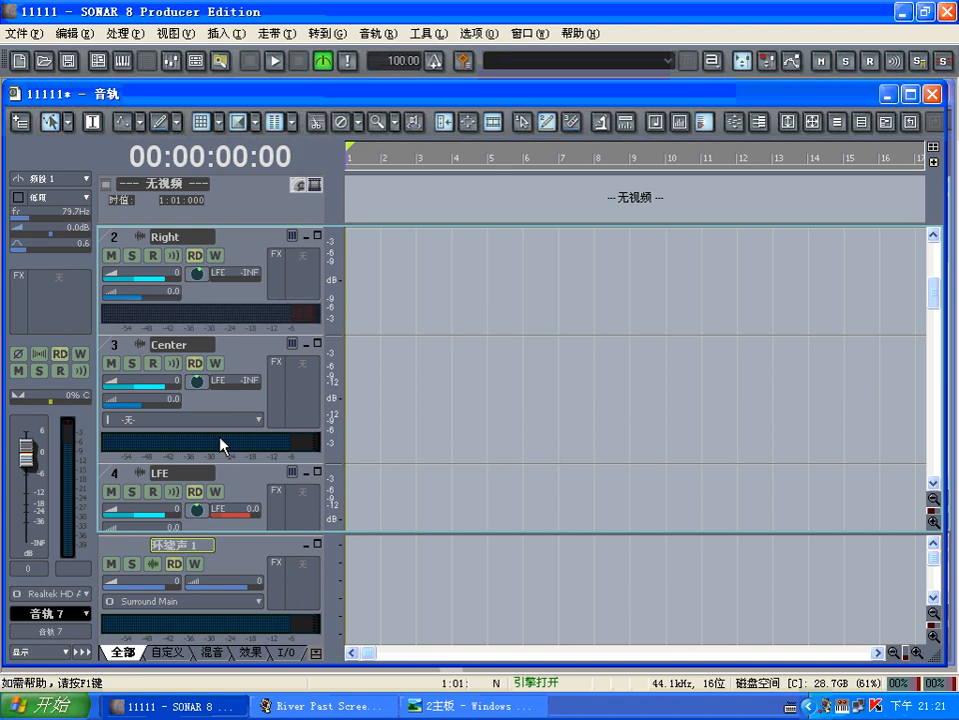
scroll(220, 444, down, 1)
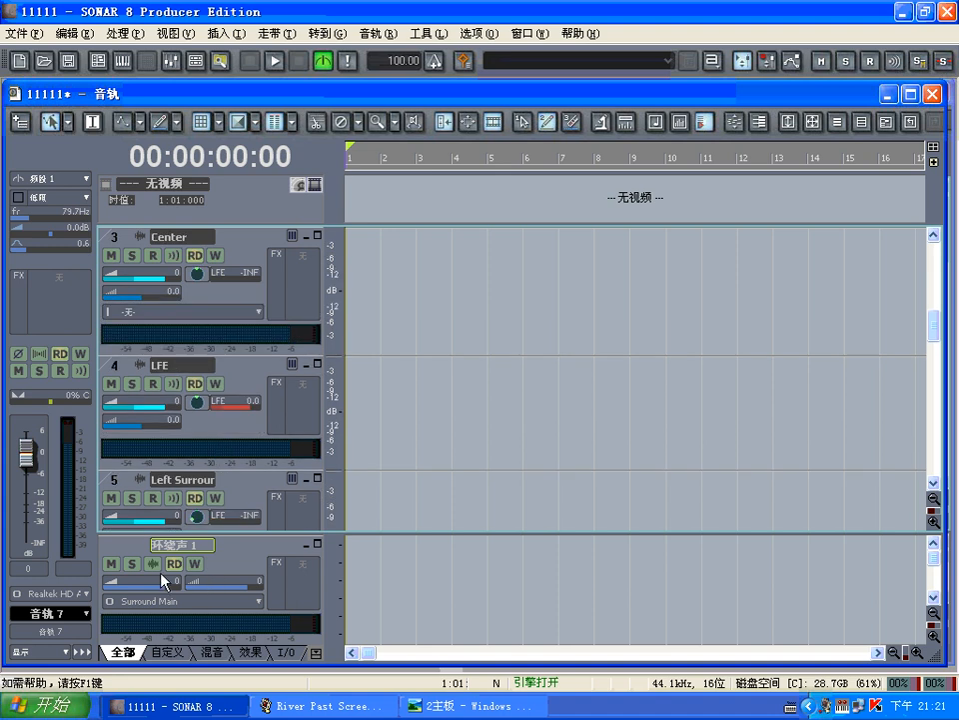
scroll(220, 507, down, 1)
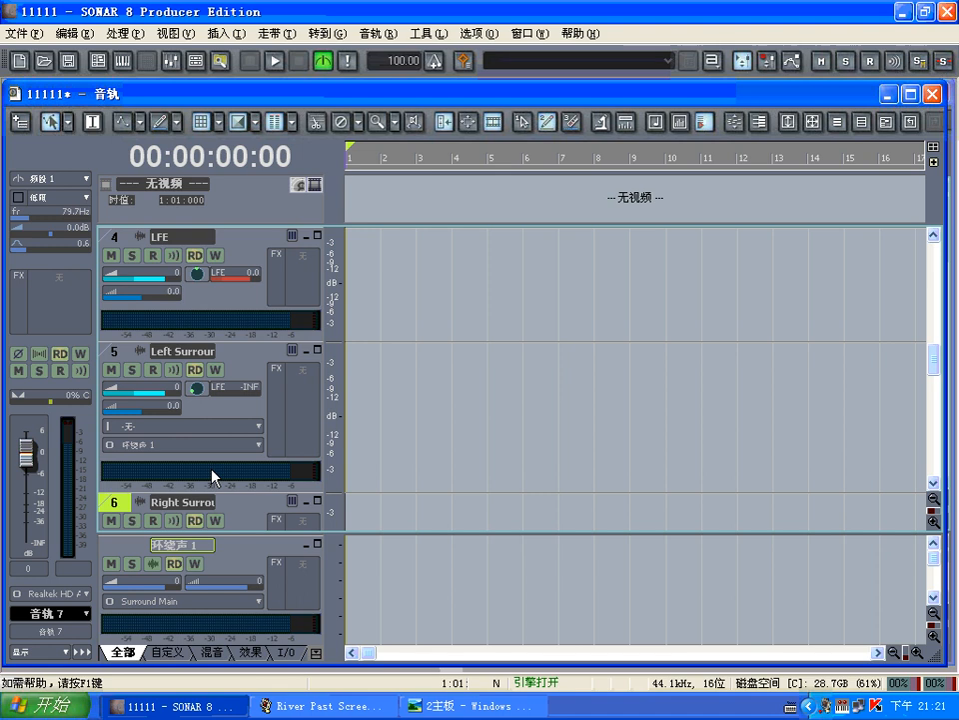
scroll(212, 476, up, 3)
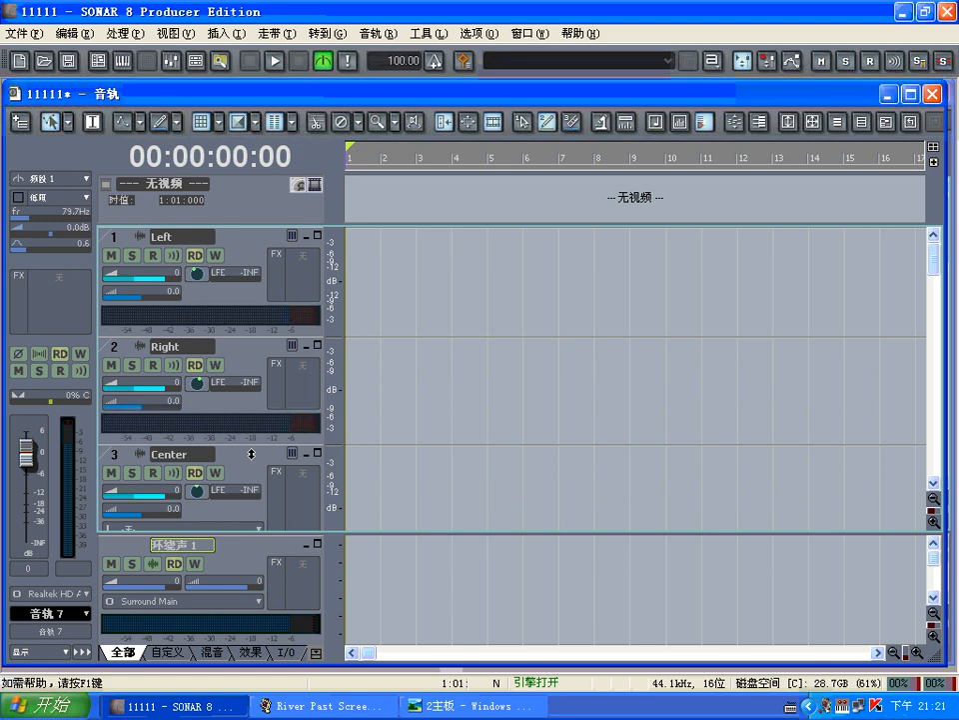
scroll(253, 460, down, 1)
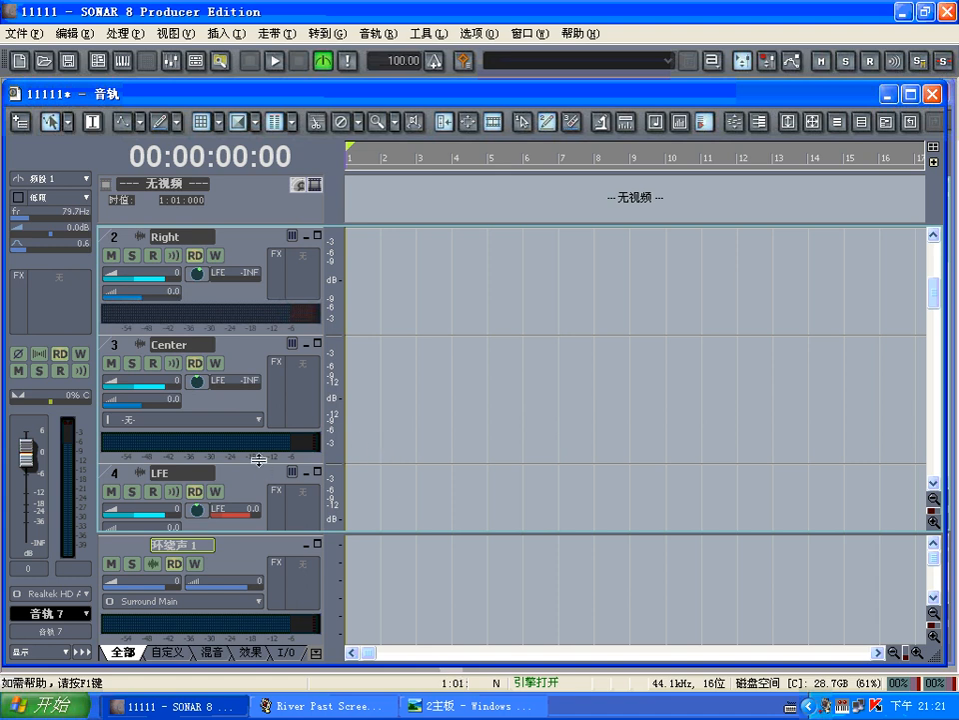
drag(259, 460, 258, 412)
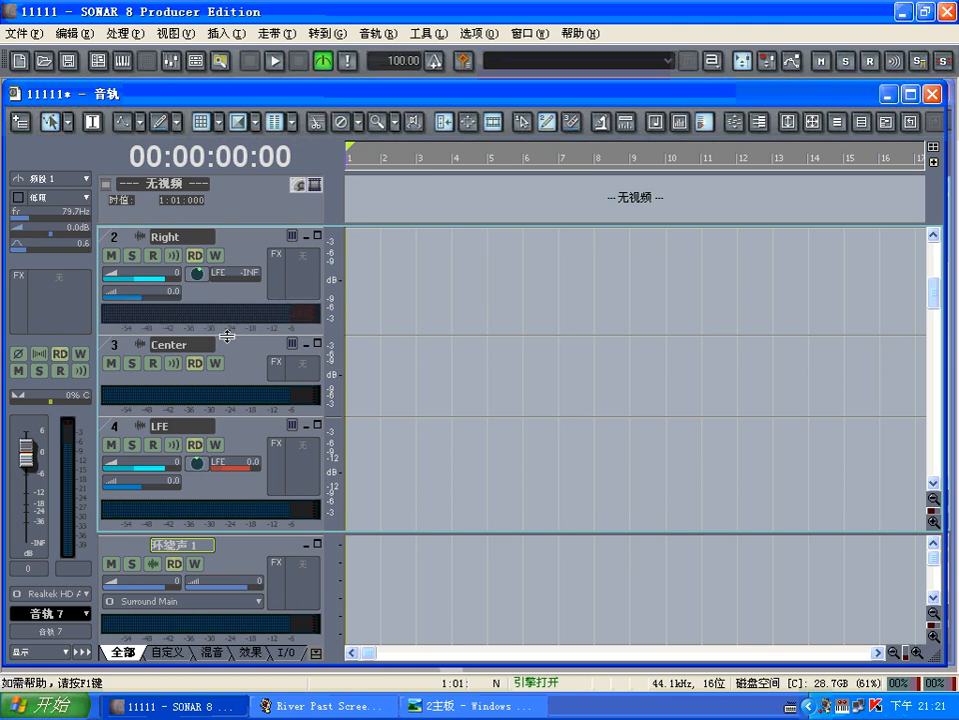
drag(227, 336, 228, 304)
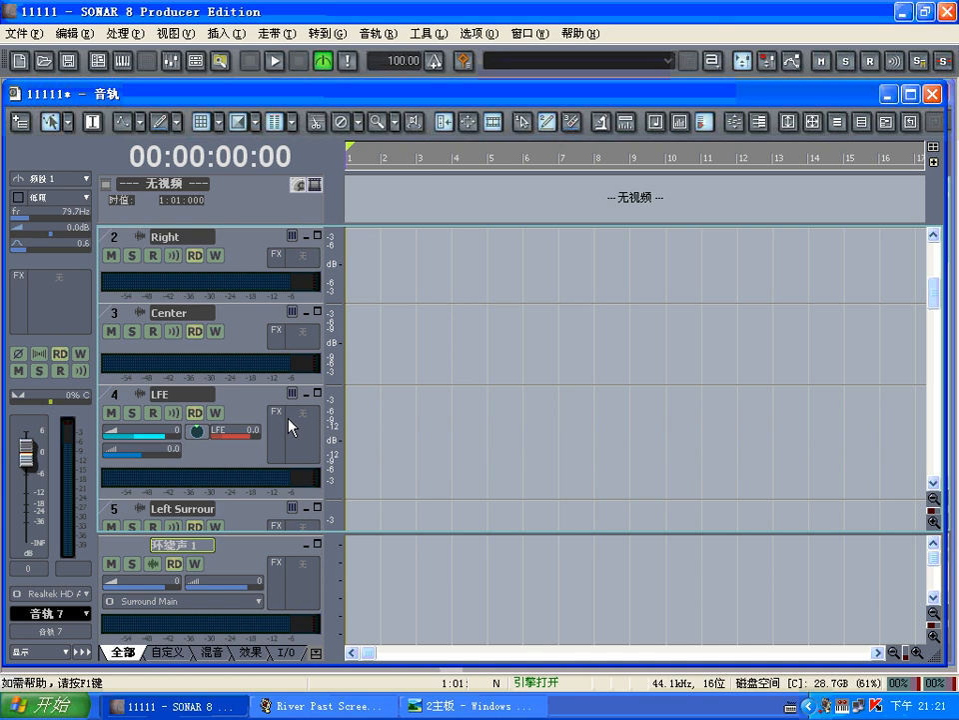
Step: Close the 11111 project without saving changes, and reduce the height of 音轨 2 in the SONAR8课堂 project
click(932, 94)
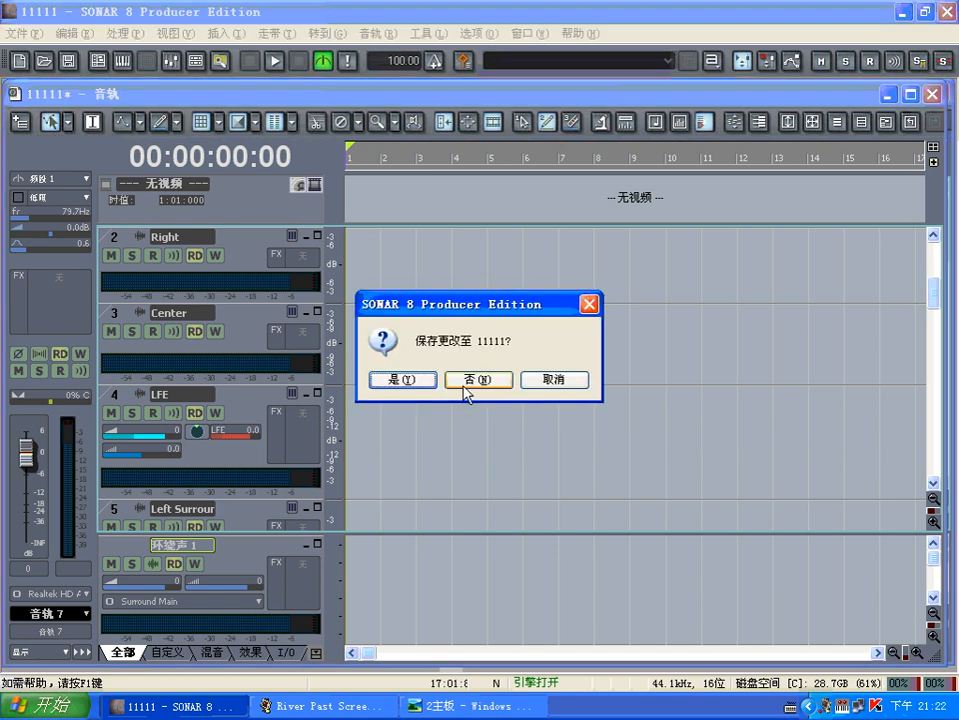
click(469, 377)
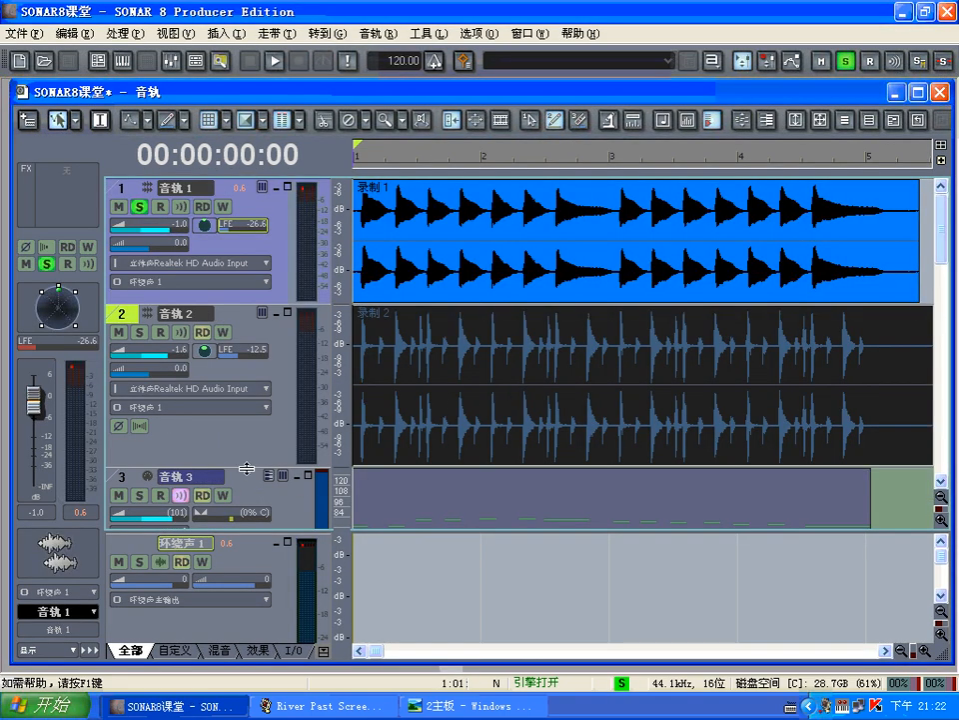
drag(245, 468, 241, 394)
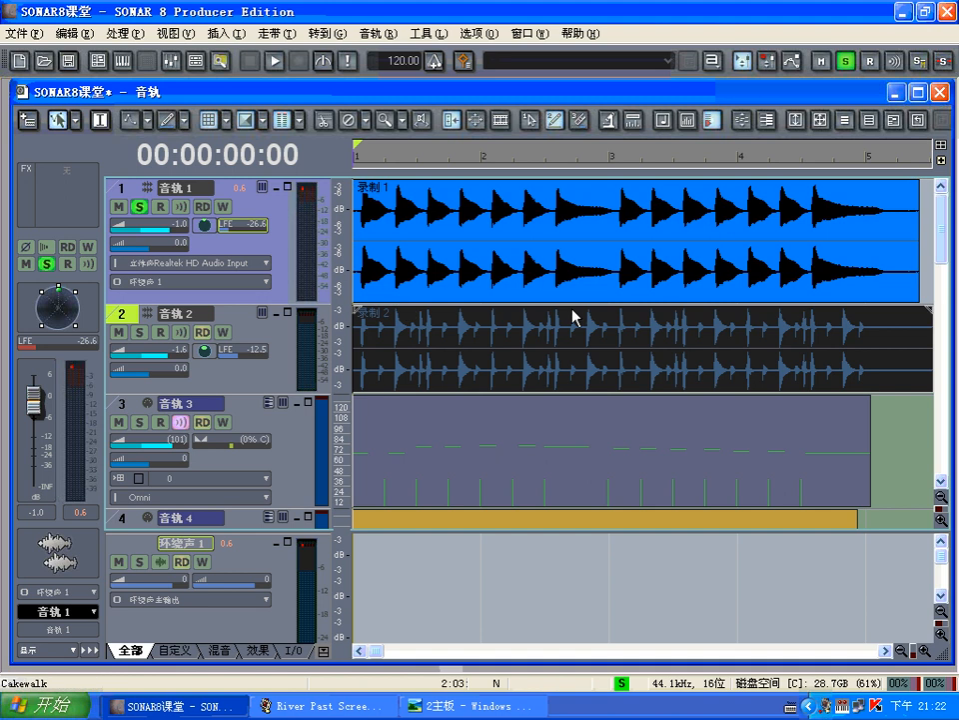
Step: Select 音轨 1 and create a 环绕声像角度 track envelope on it
click(896, 461)
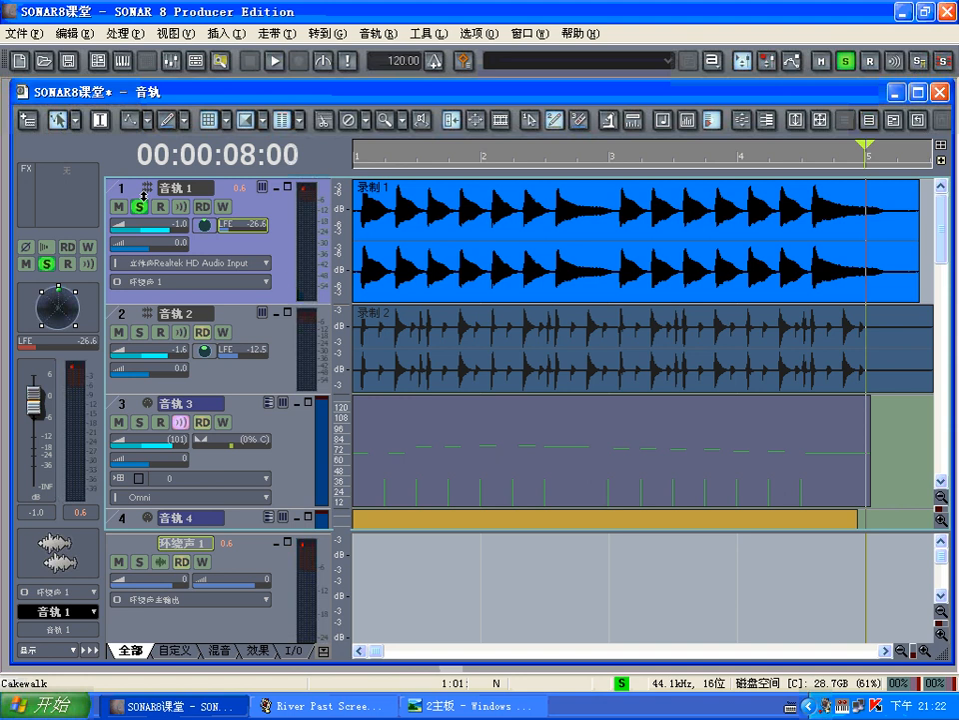
click(121, 188)
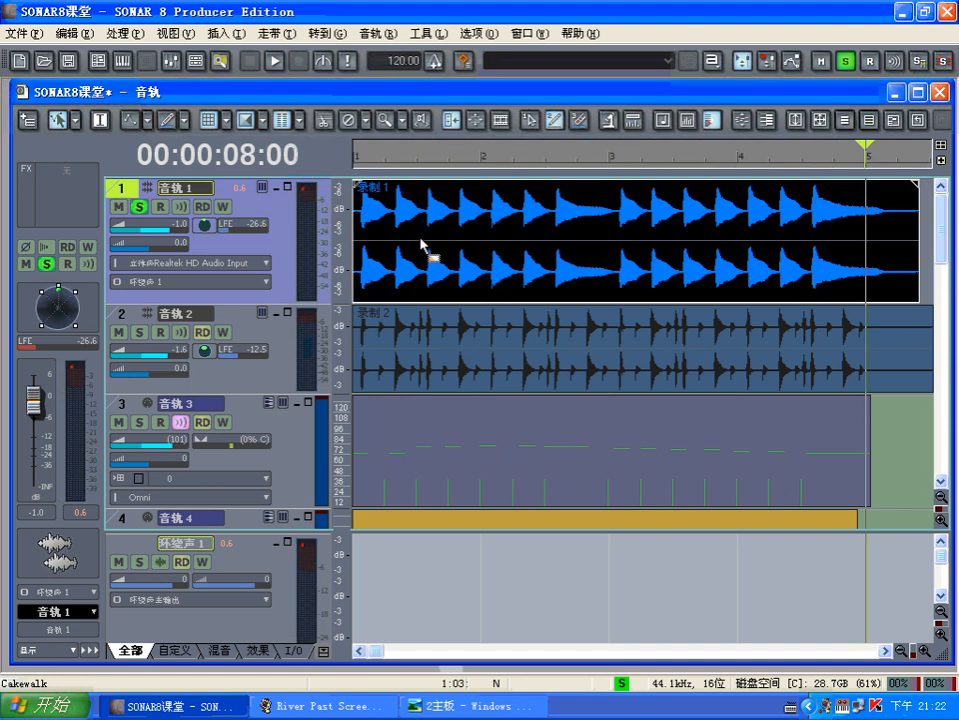
click(896, 489)
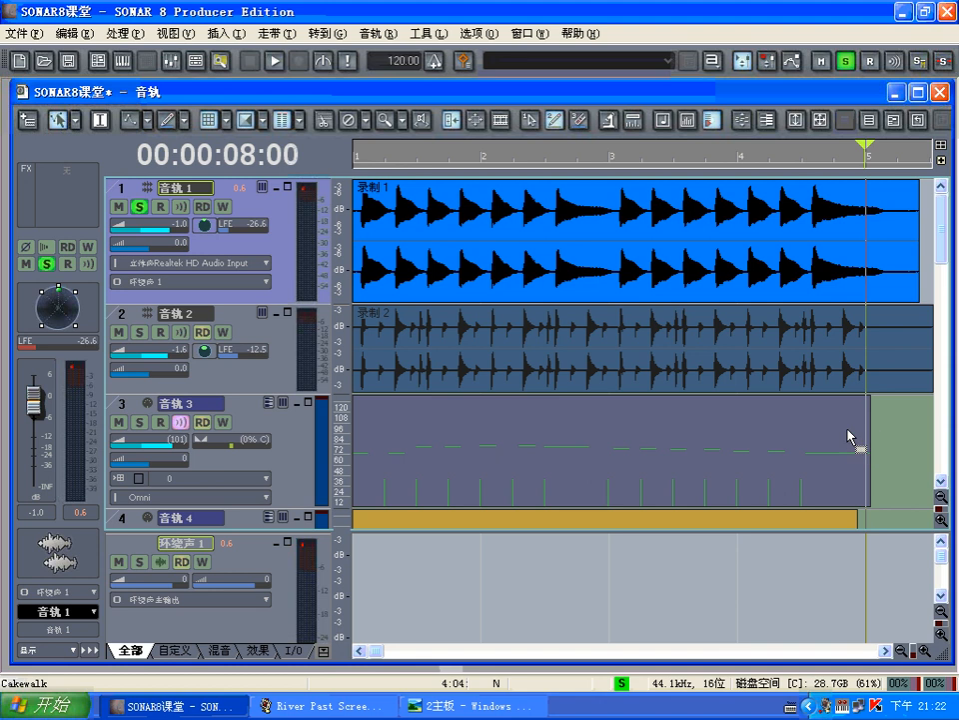
click(904, 651)
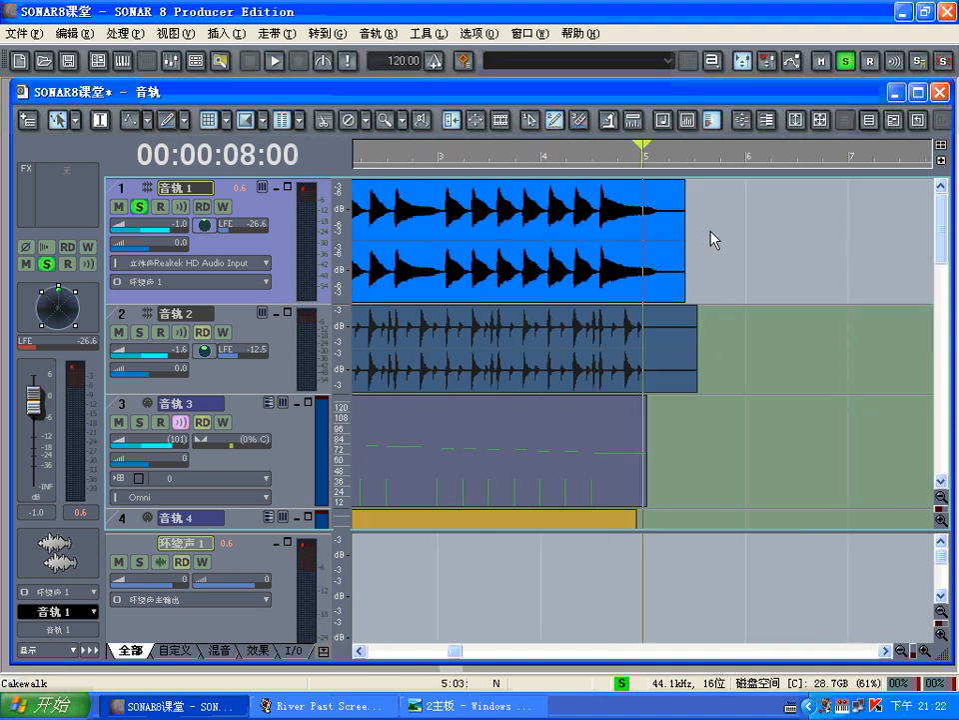
click(723, 262)
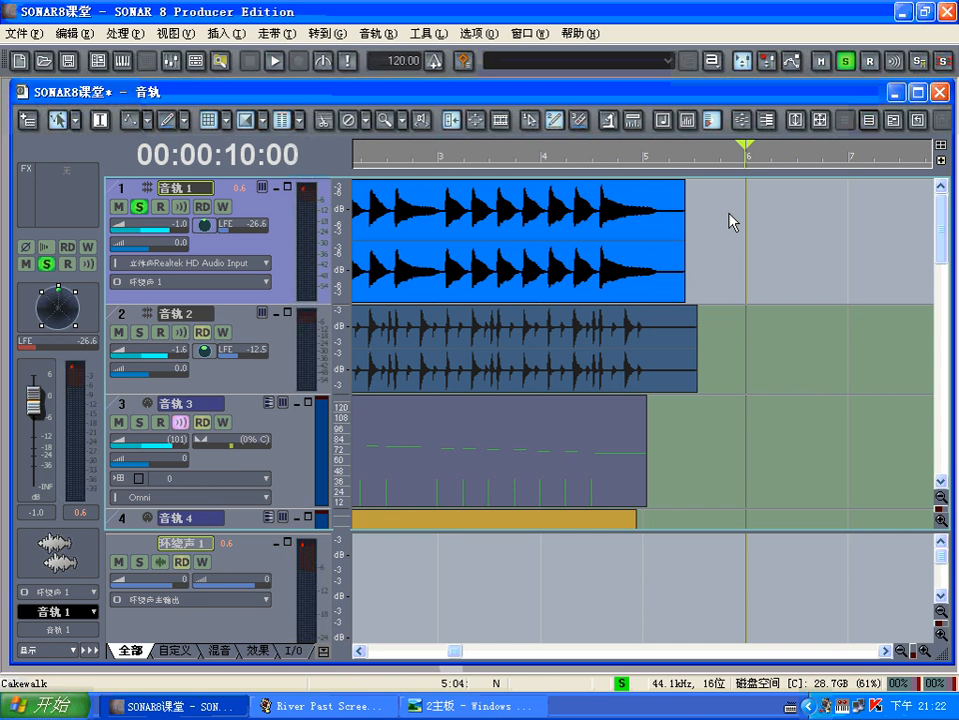
right_click(736, 211)
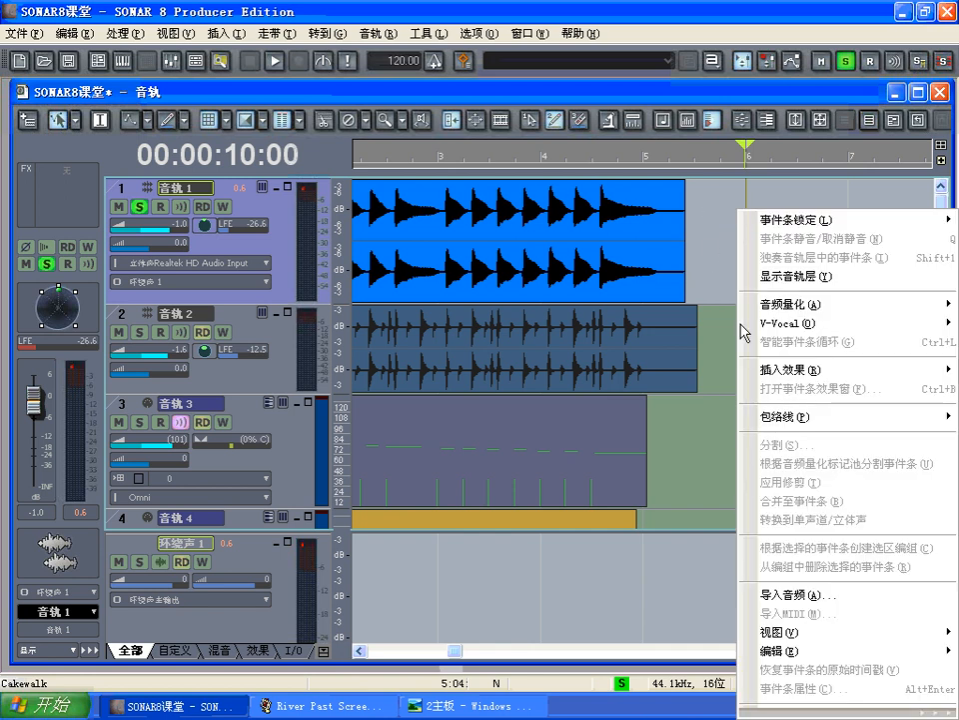
mouse_move(747, 417)
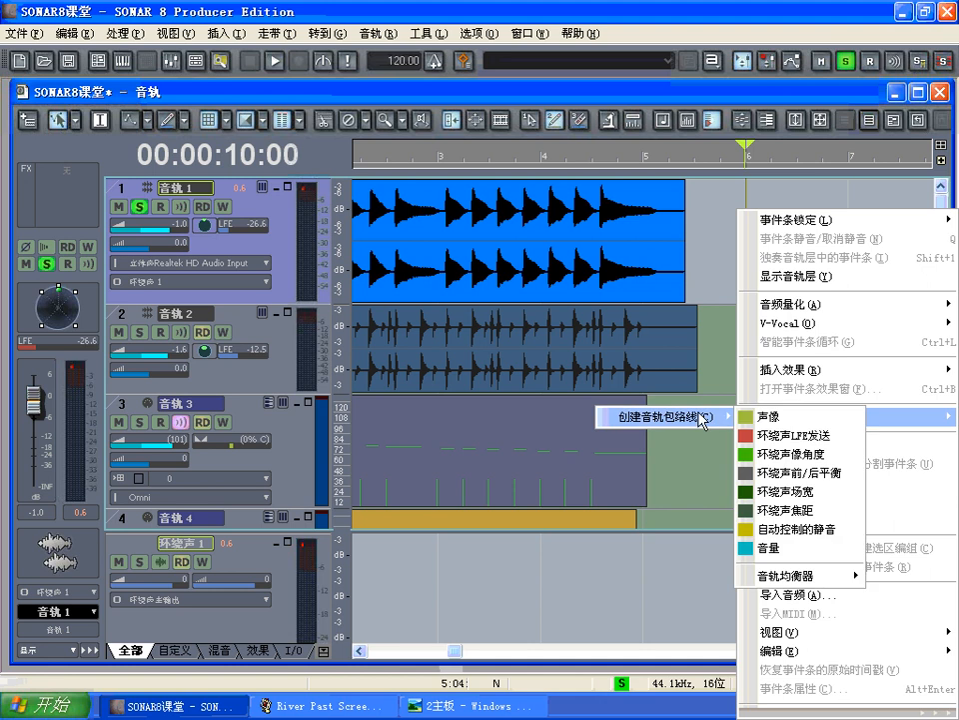
mouse_move(690, 417)
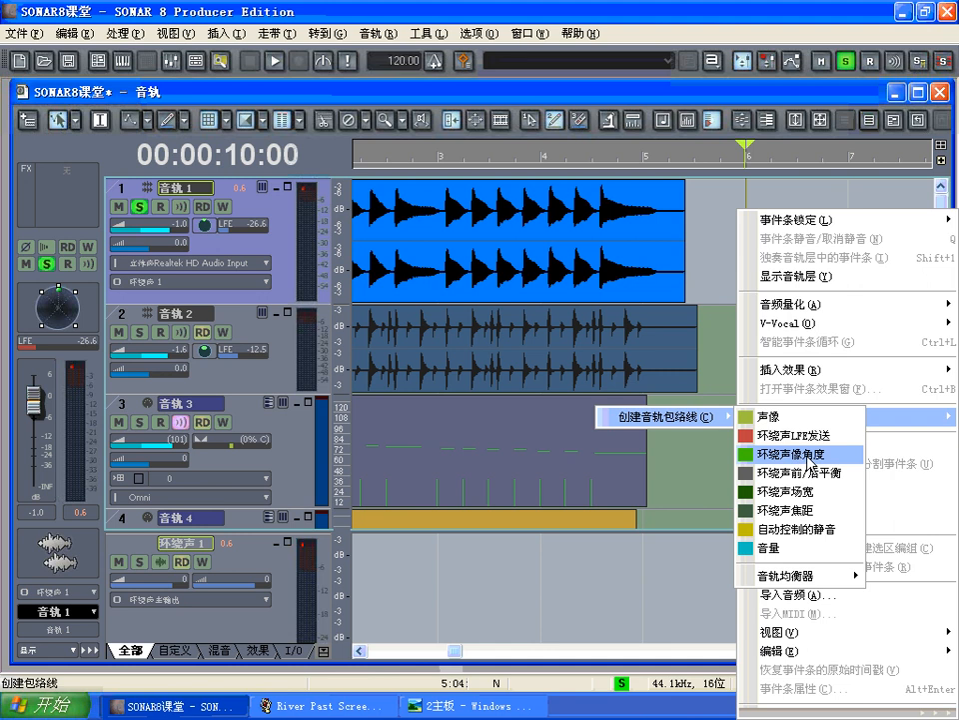
click(808, 457)
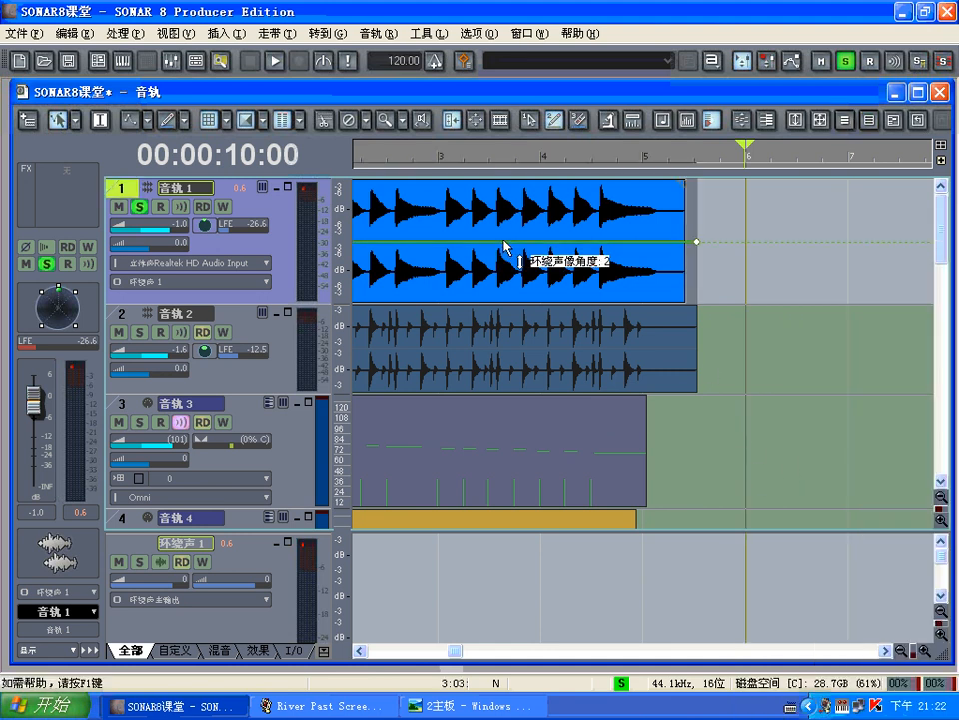
Step: Set the surround pan angle of 音轨 1 to 0.0 in the surround panner, and close the panner
click(168, 33)
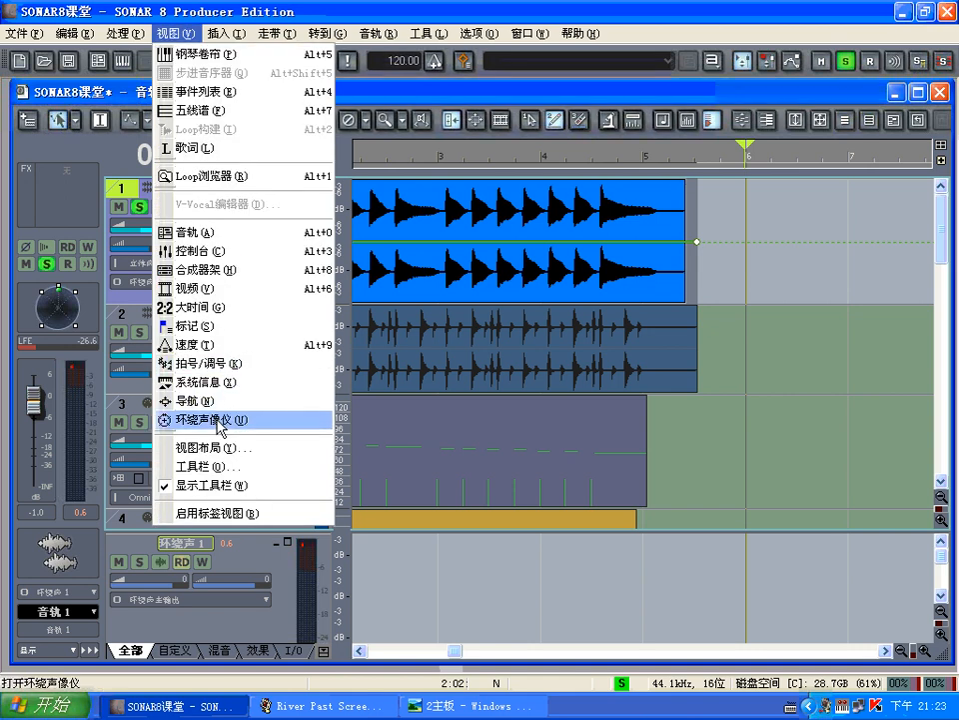
click(221, 420)
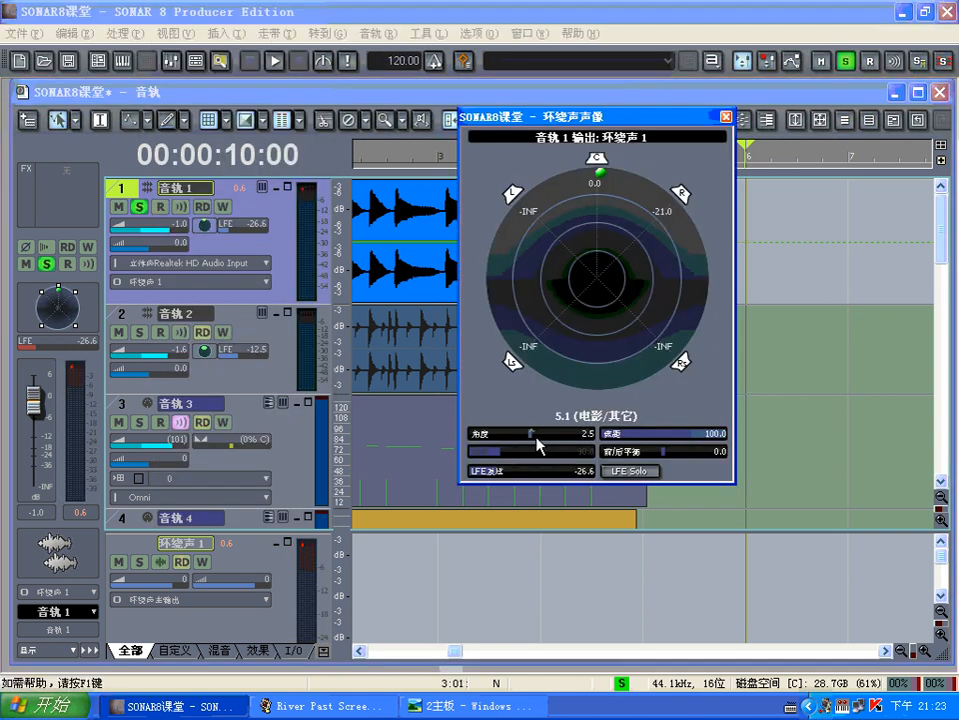
mouse_move(536, 437)
mouse_down()
mouse_move(526, 433)
mouse_move(530, 439)
mouse_up()
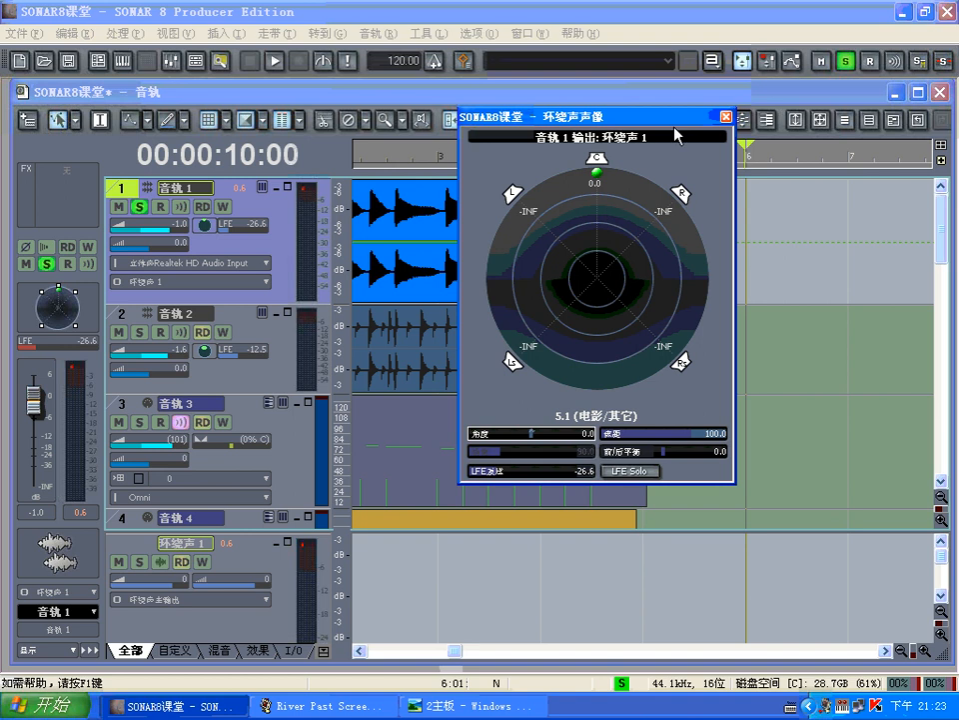
drag(600, 116, 436, 144)
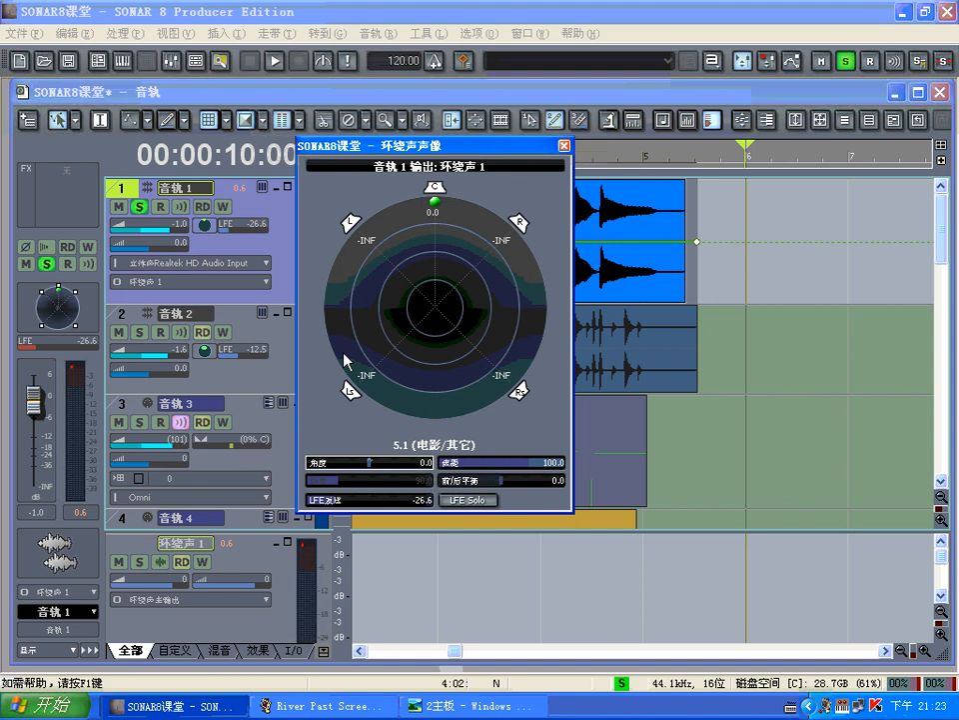
click(565, 145)
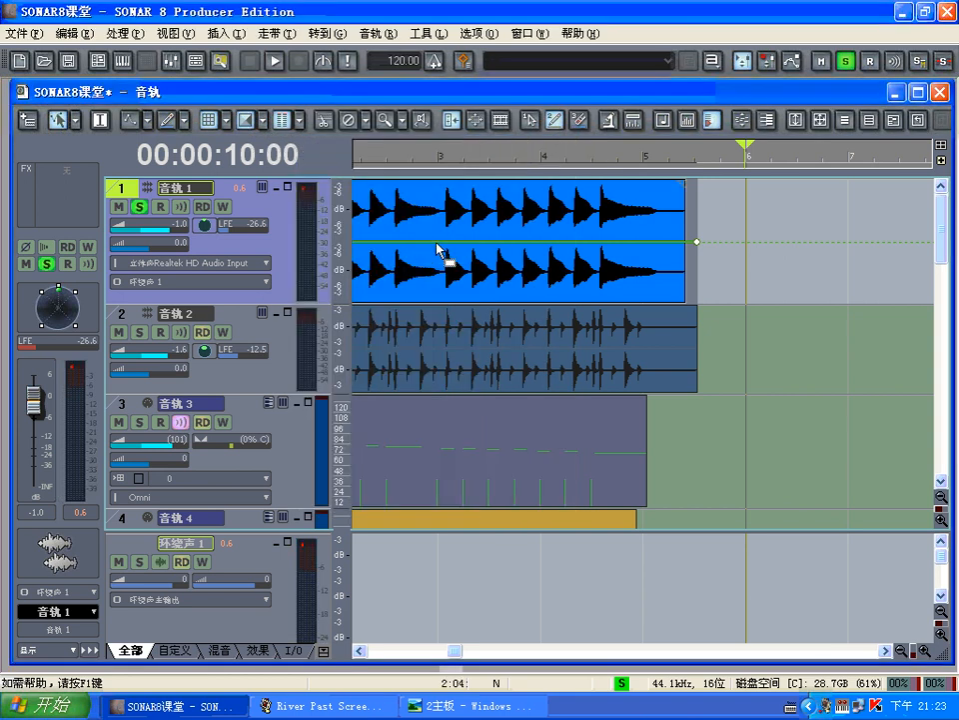
Step: Lower the whole 环绕声像角度 envelope of 音轨 1 to its minimum, and try small angle changes in the surround panner
drag(452, 653, 376, 651)
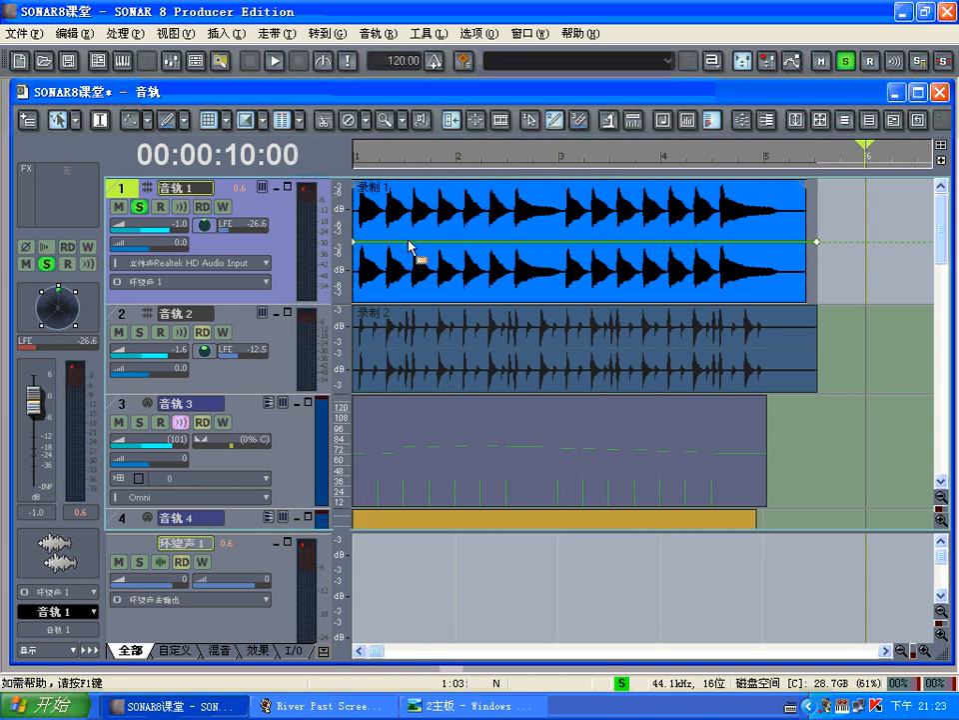
drag(410, 242, 371, 307)
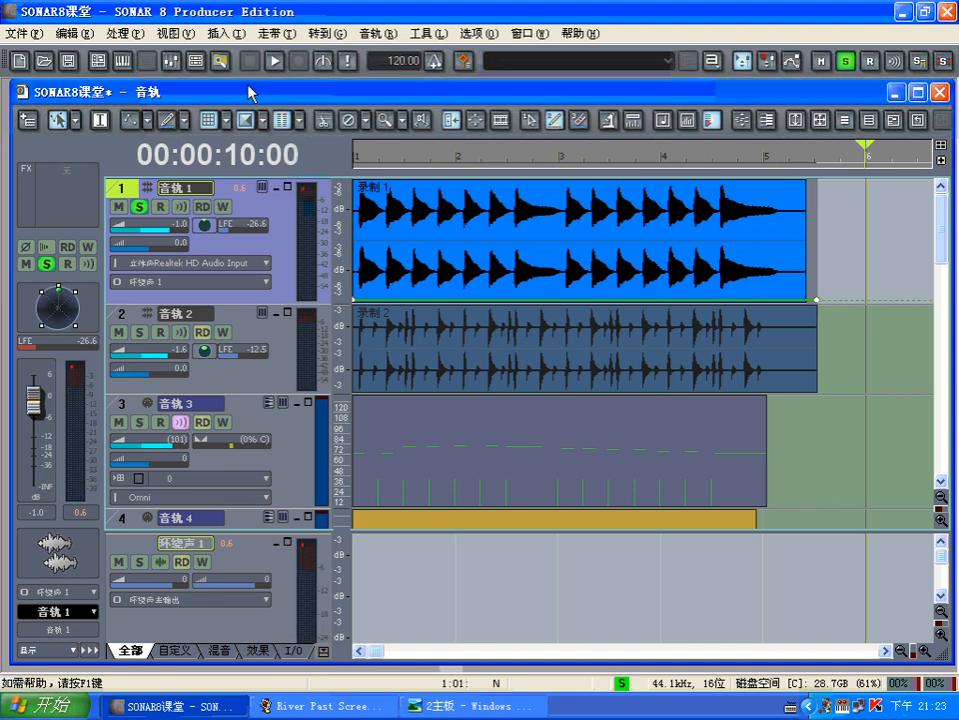
click(184, 33)
click(210, 419)
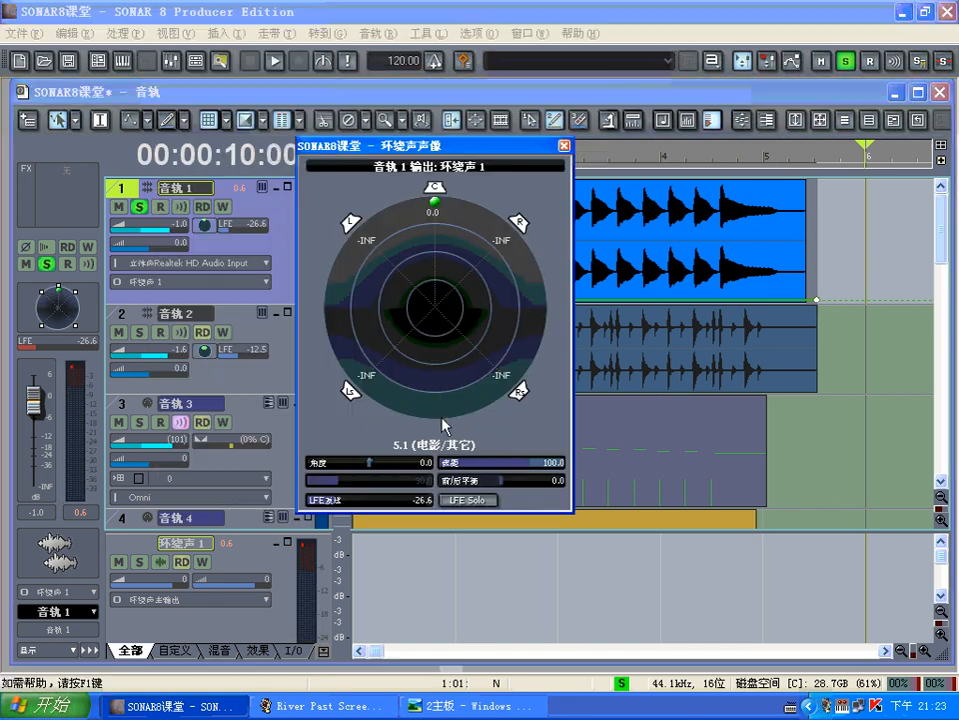
click(370, 462)
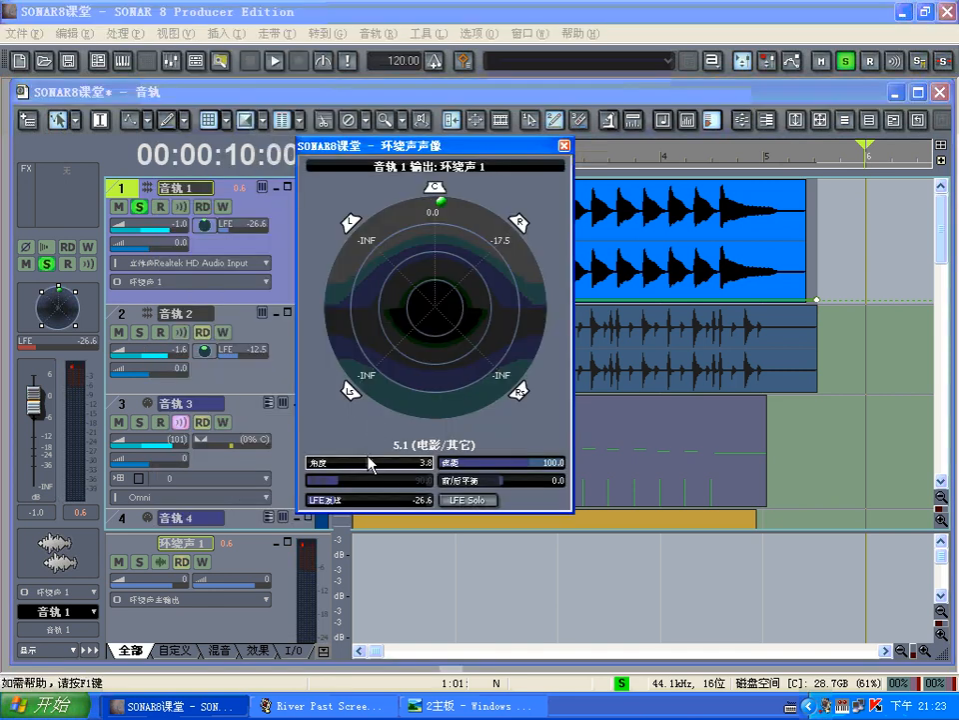
drag(369, 463, 370, 463)
click(564, 146)
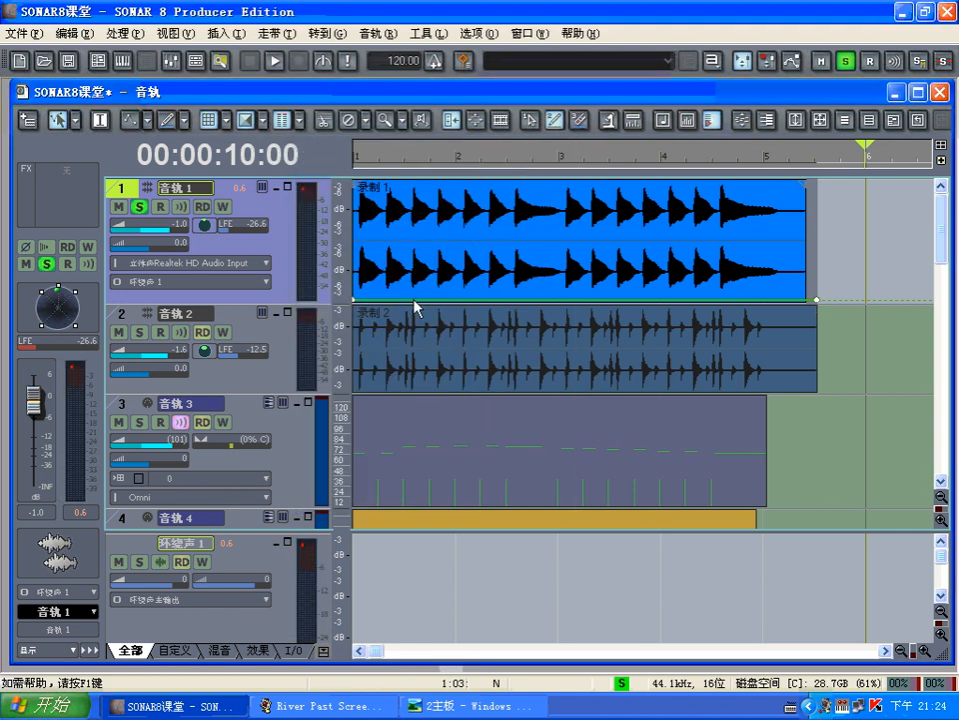
Step: Return the 环绕声像角度 envelope to the middle of 音轨 1, and add nodes at measures 2, 3 and 4
drag(413, 300, 413, 241)
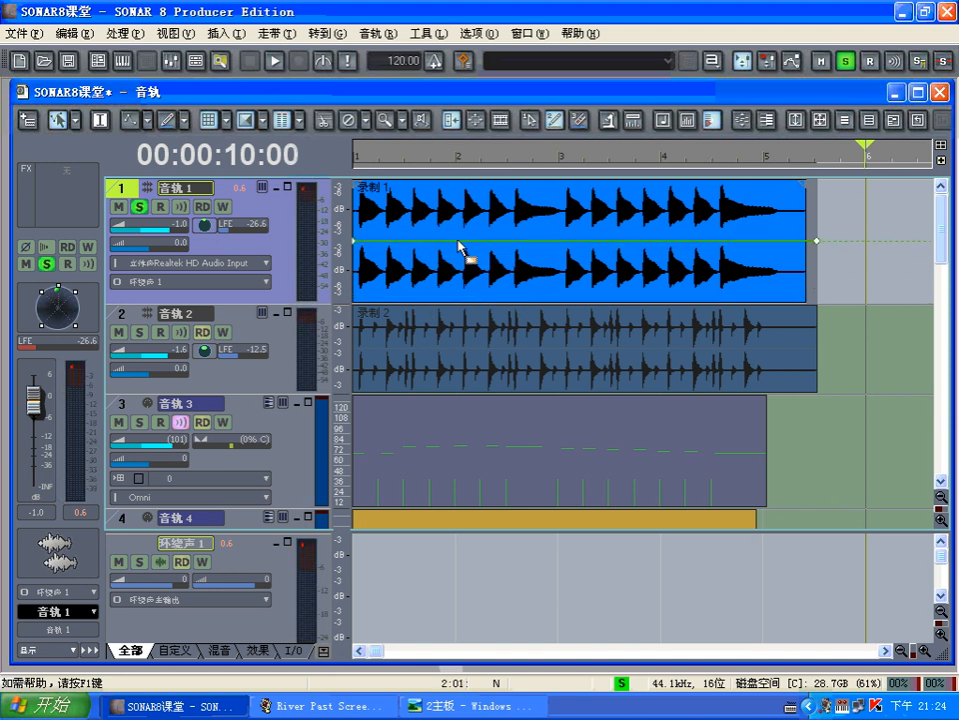
right_click(457, 246)
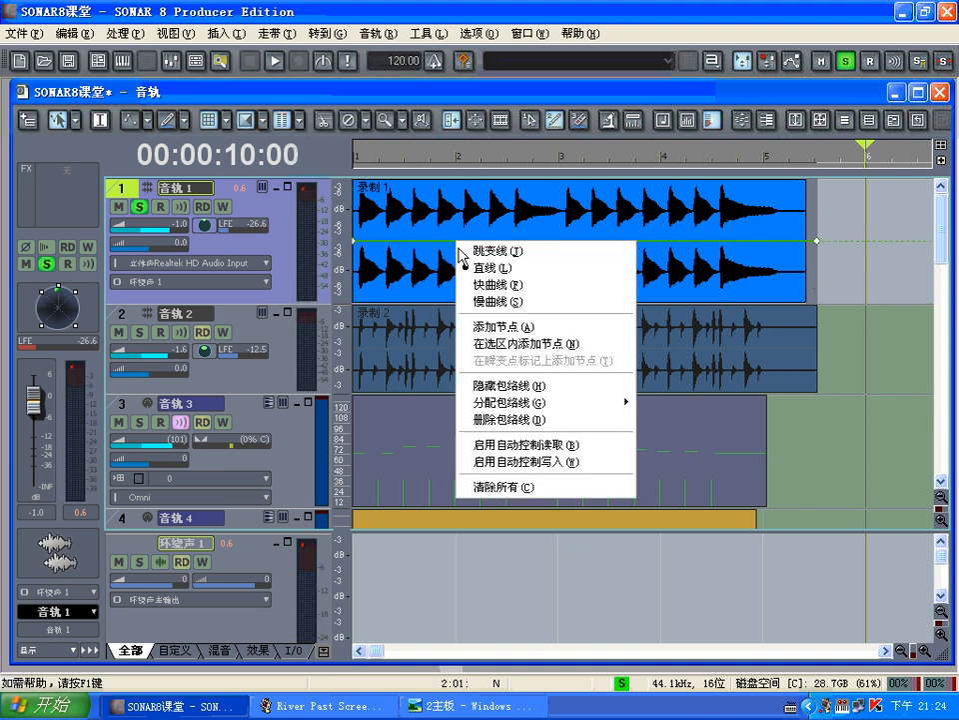
click(474, 329)
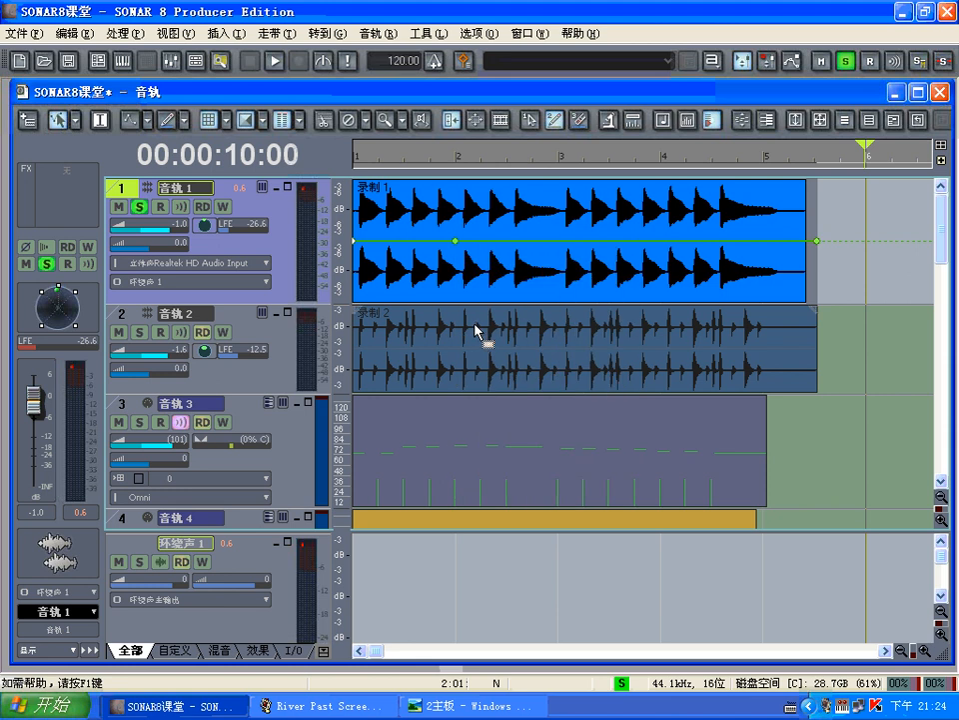
click(559, 160)
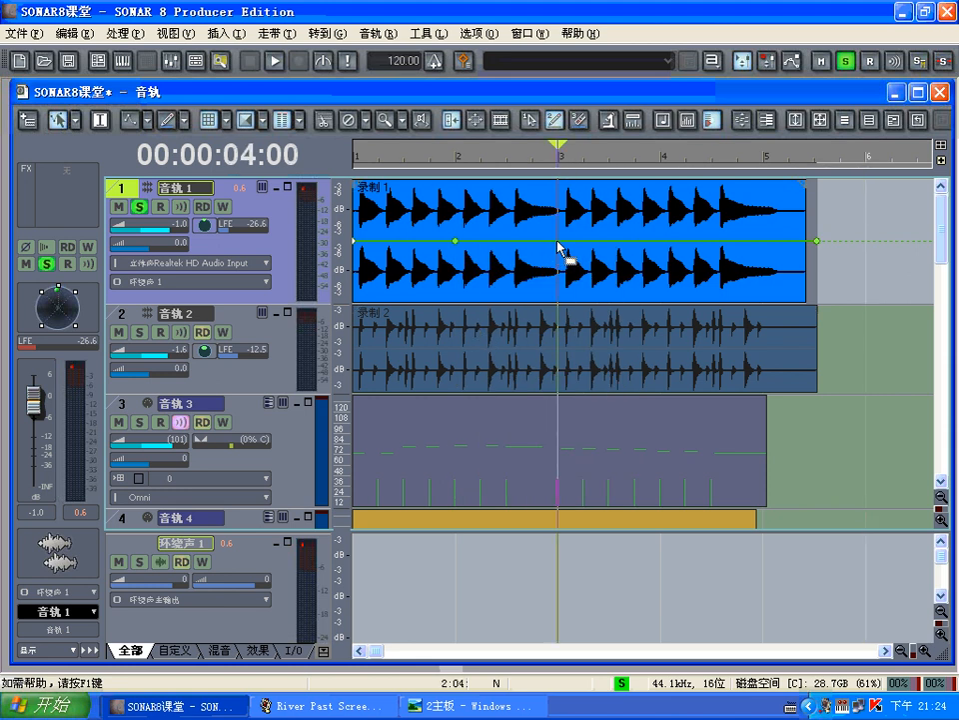
right_click(558, 248)
click(609, 326)
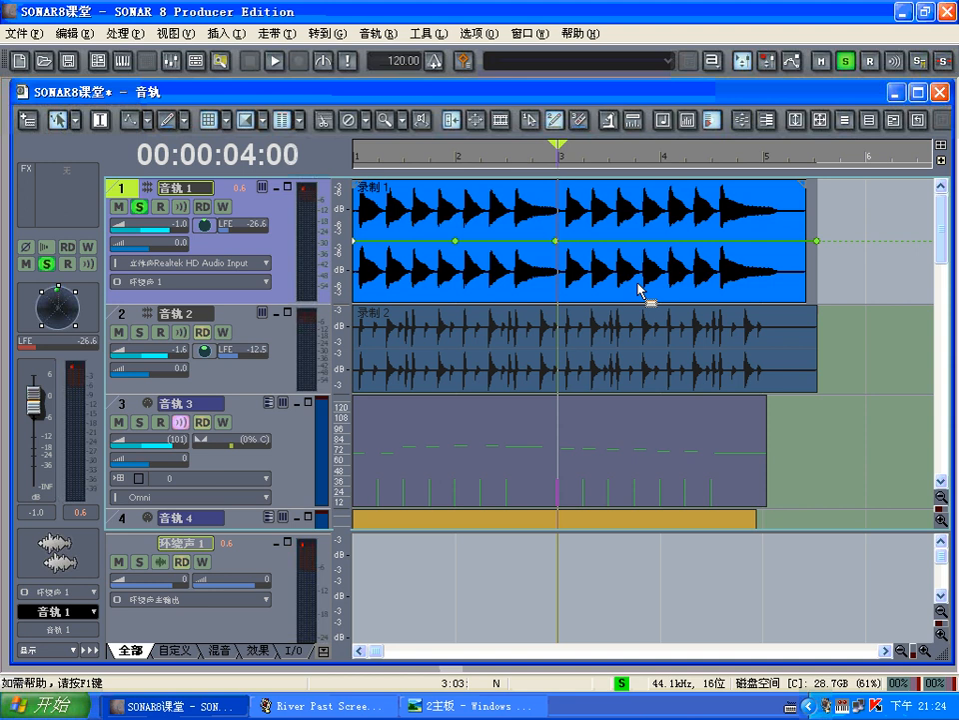
click(662, 160)
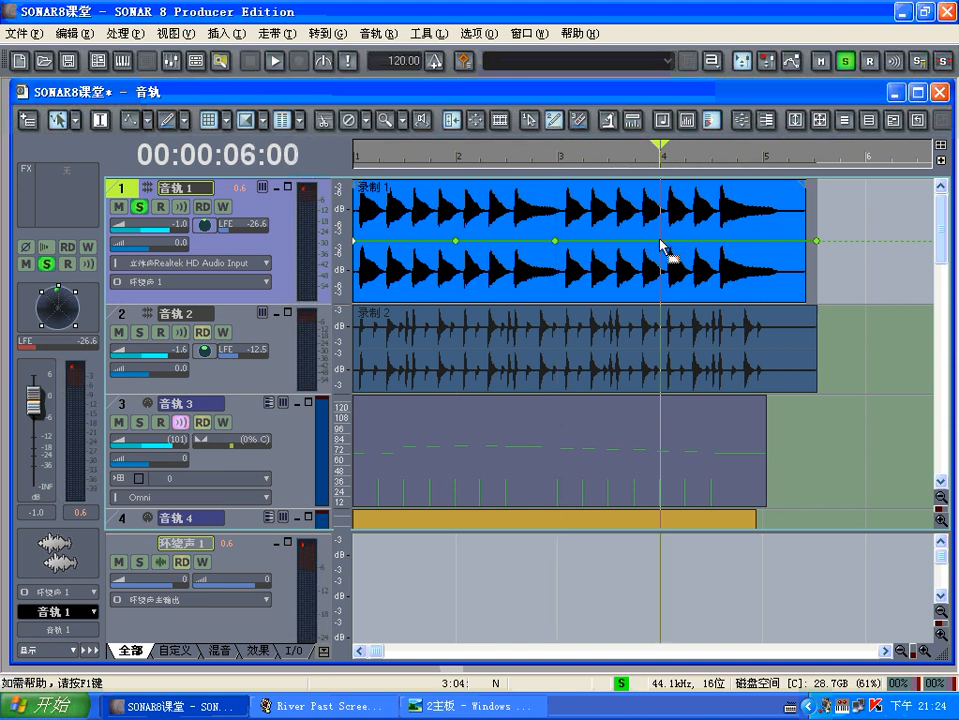
right_click(664, 242)
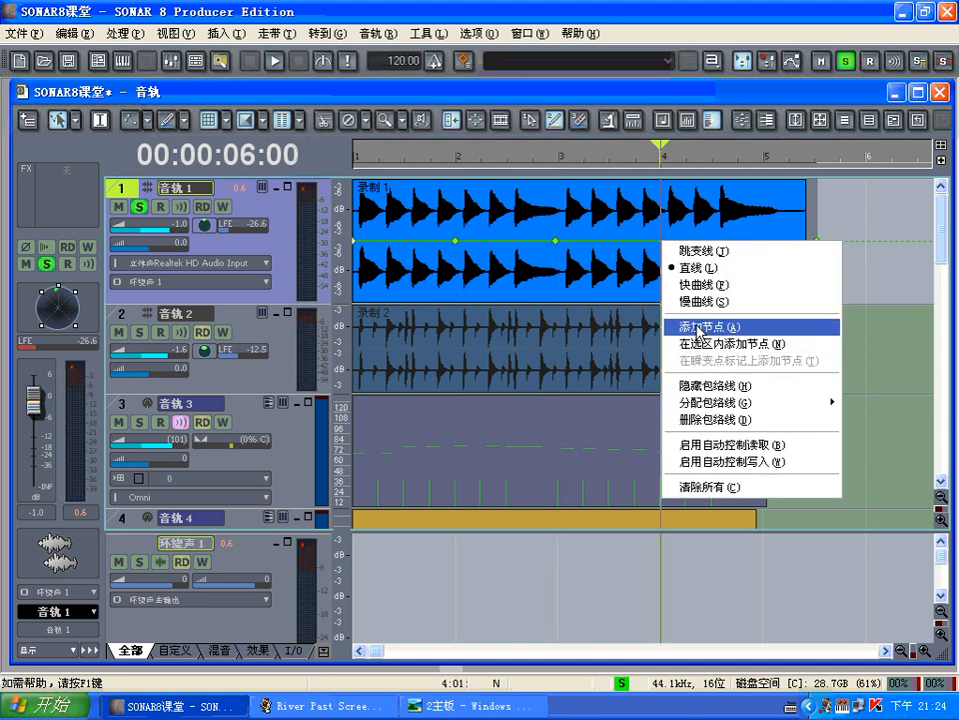
click(690, 327)
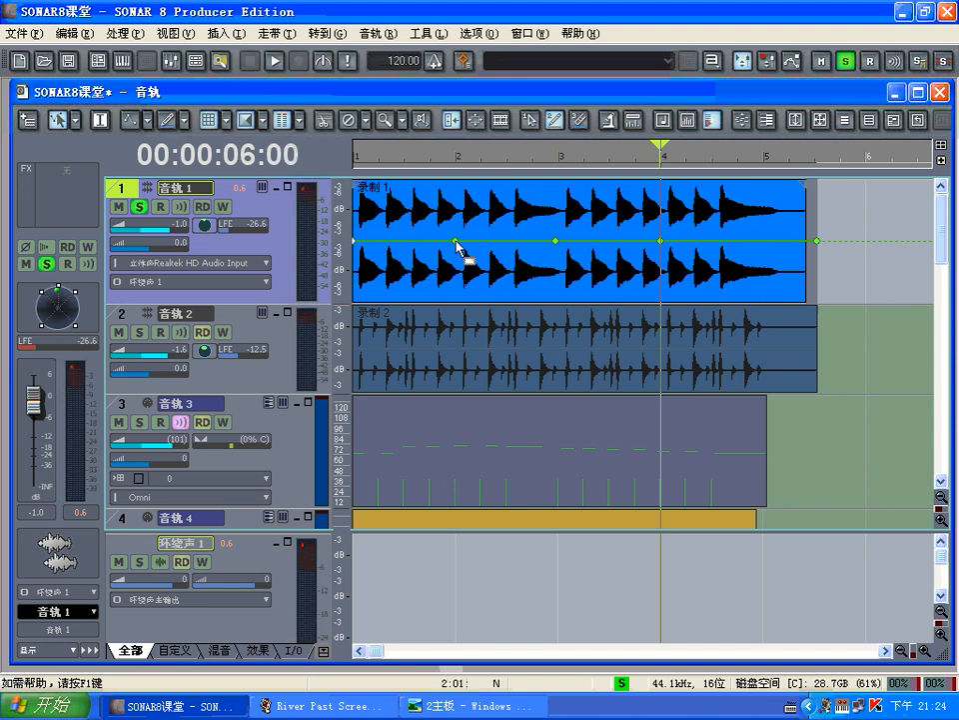
Step: Shape the 环绕声像角度 envelope with a full peak at measure 2, a full dip at measure 4, and a new centre node at measure 5
mouse_move(457, 243)
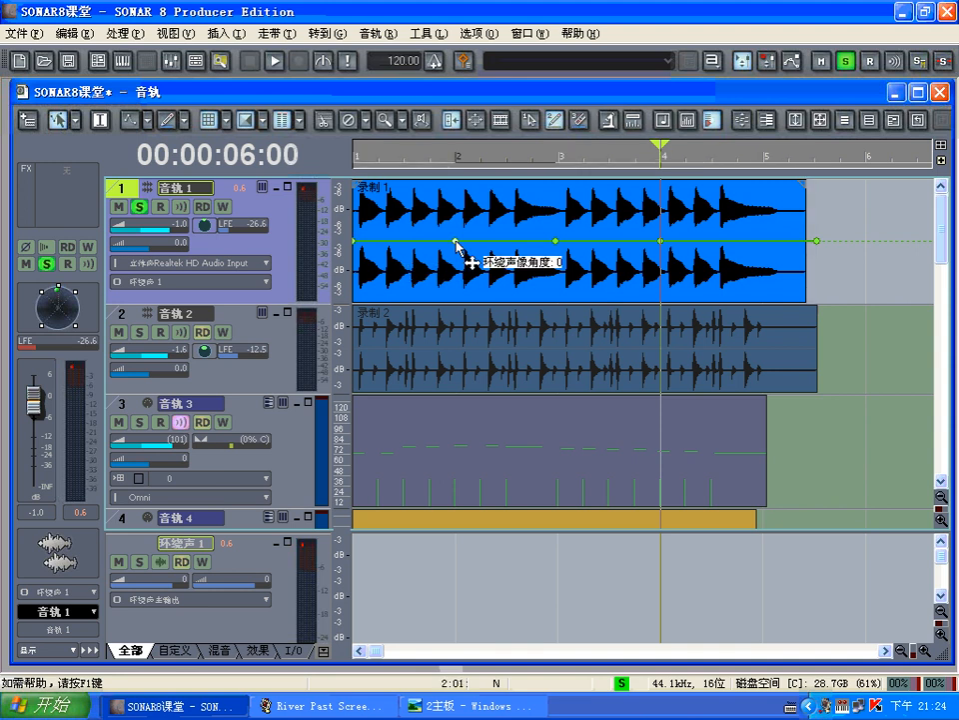
drag(457, 243, 455, 187)
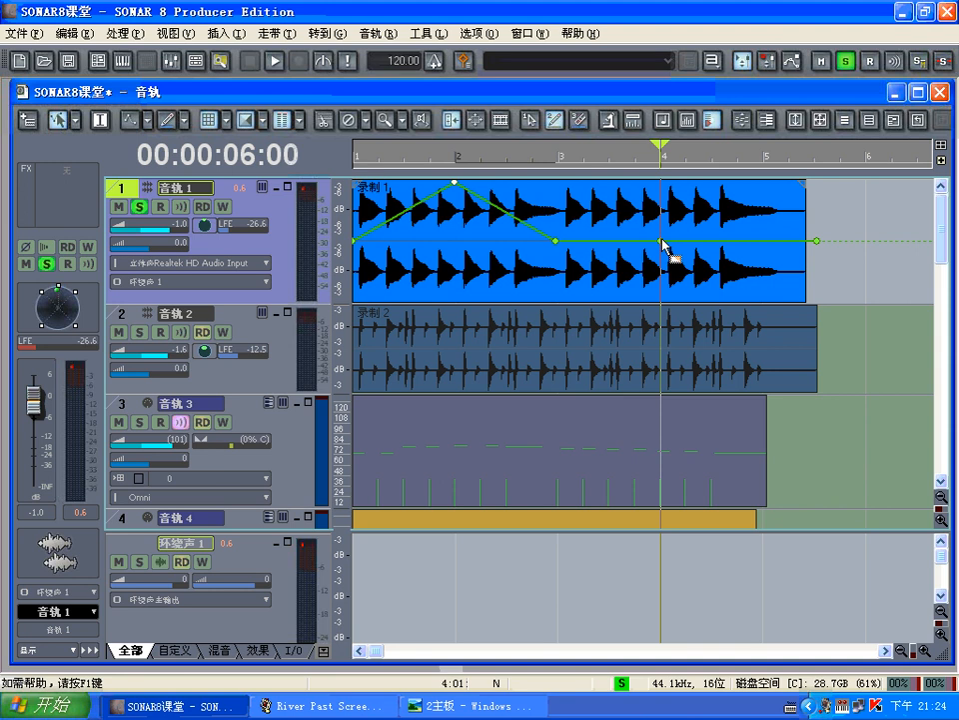
click(765, 165)
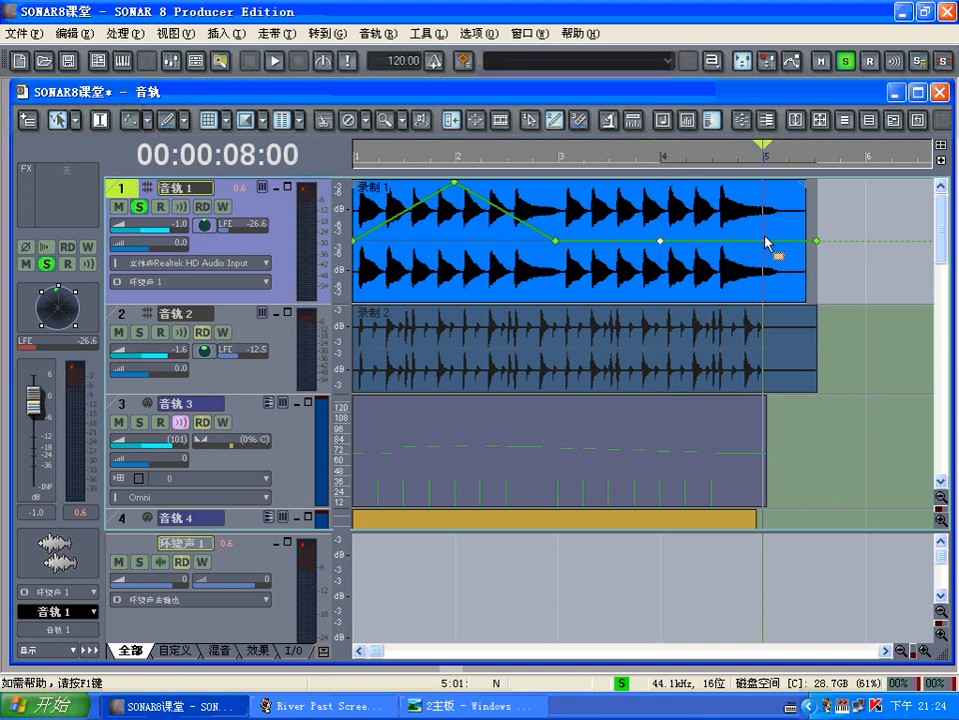
right_click(763, 241)
click(789, 321)
drag(661, 240, 660, 302)
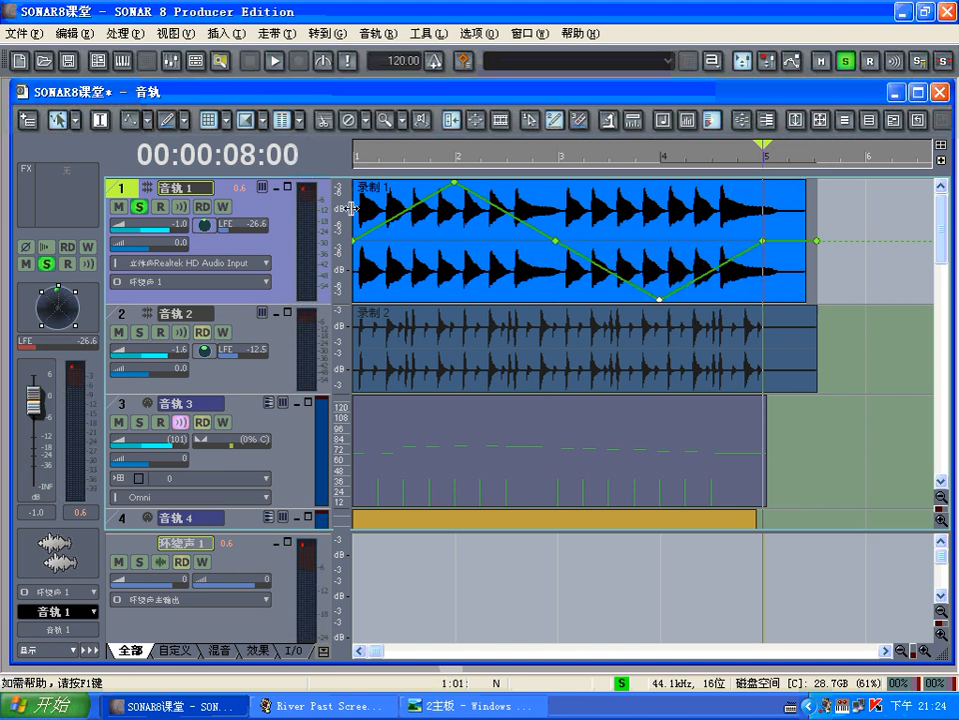
Step: Place the playhead at measure 2 and bring the surround angle of 音轨 1 to -180.0 in the surround panner
click(357, 158)
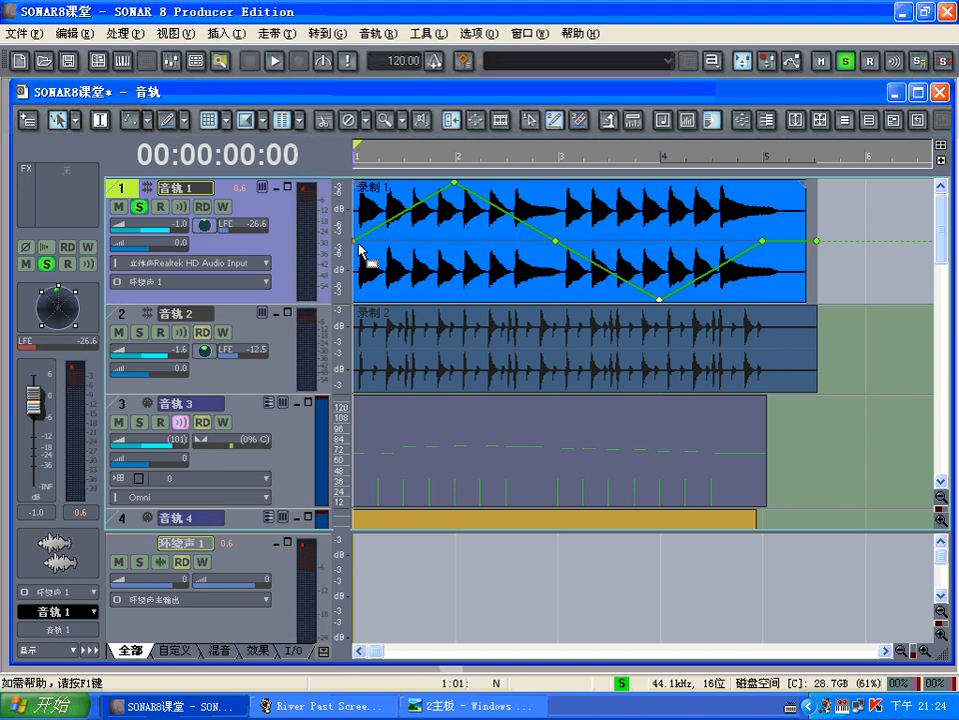
click(415, 163)
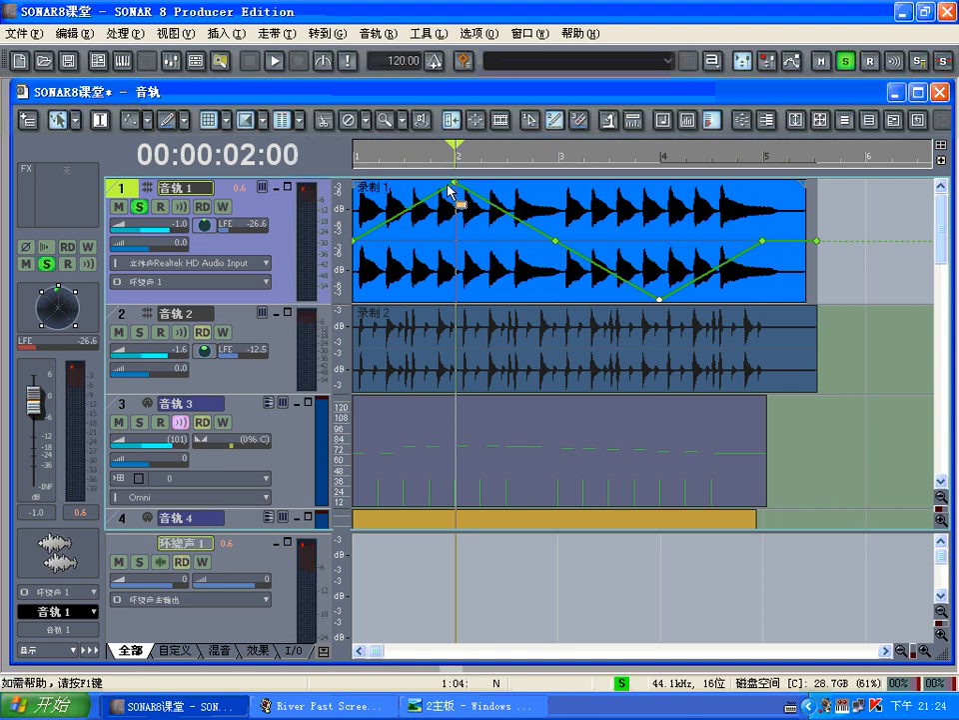
click(168, 33)
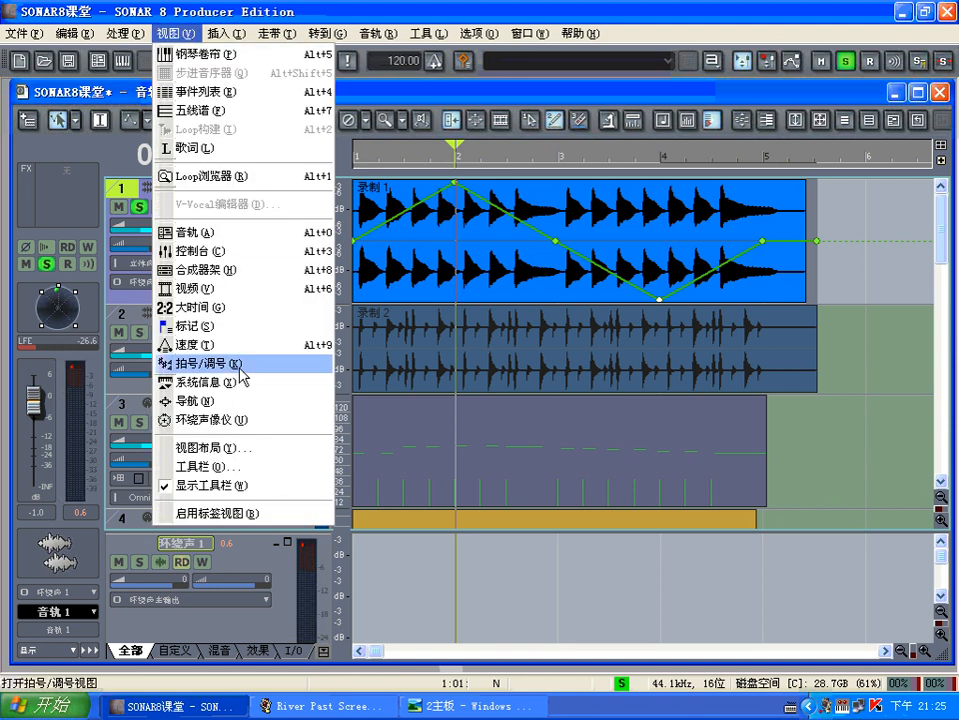
click(241, 420)
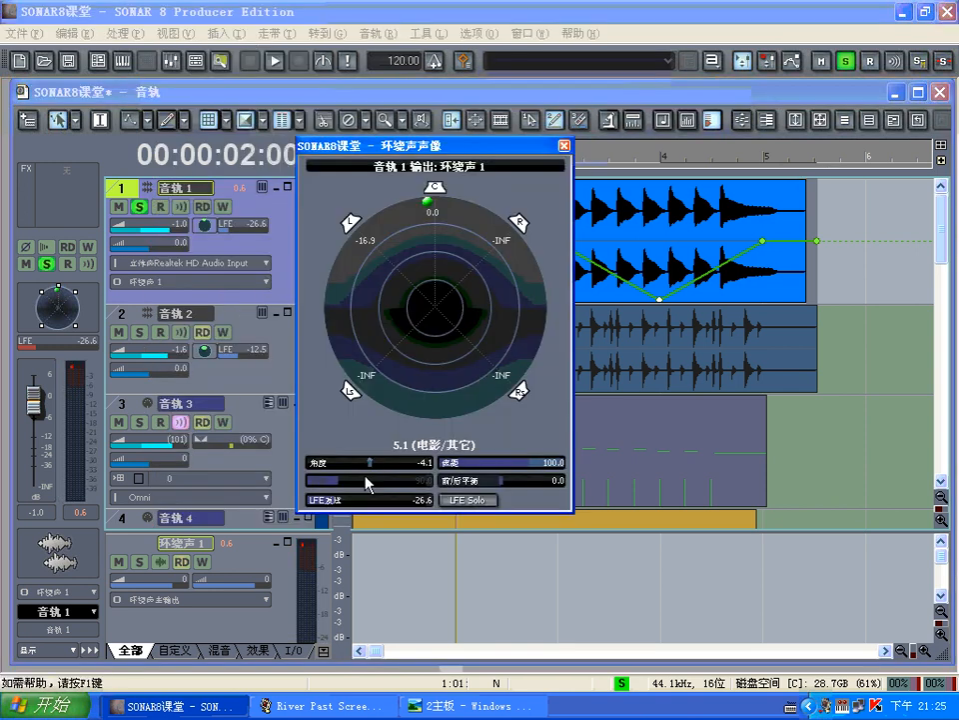
drag(371, 461, 370, 470)
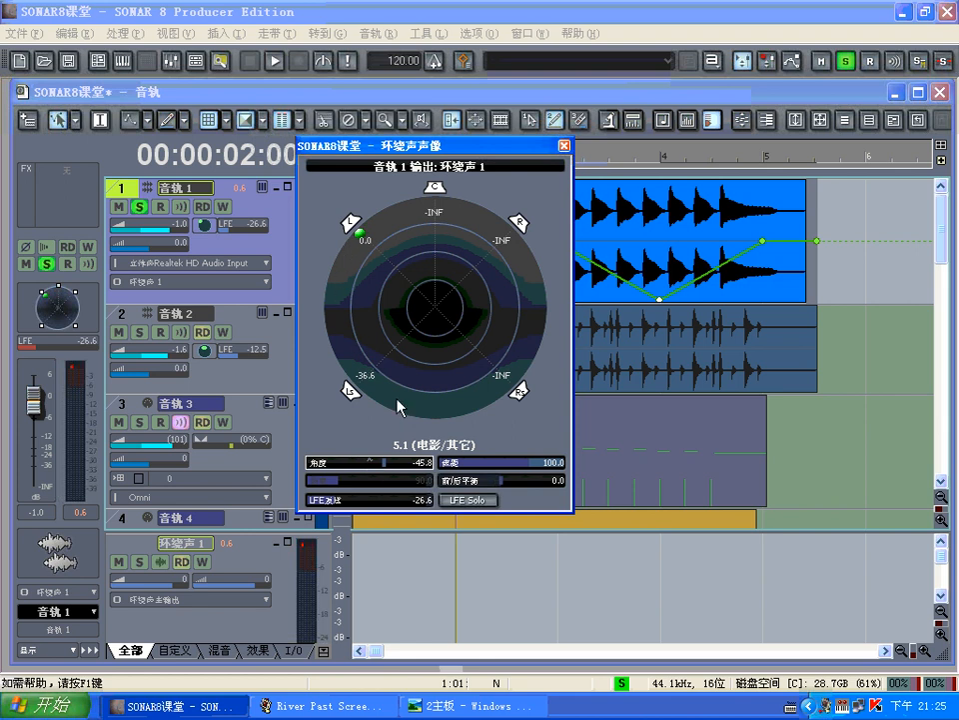
drag(383, 466, 383, 465)
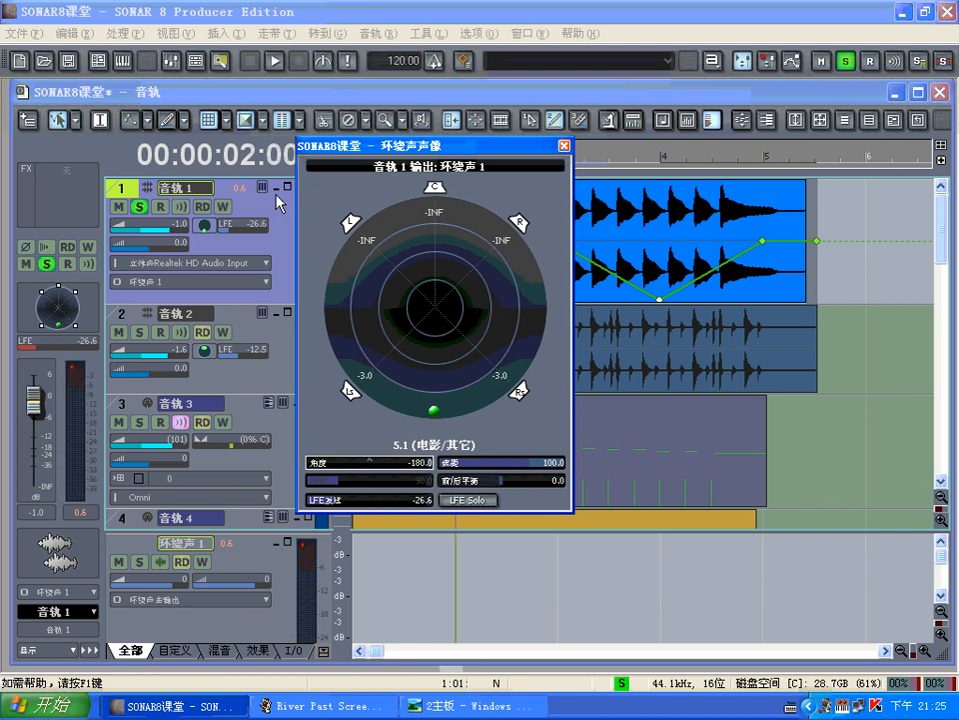
Step: Move the surround panner clear of the envelope's peak, shift the angle to 176.7, and close the panner
drag(475, 145, 276, 195)
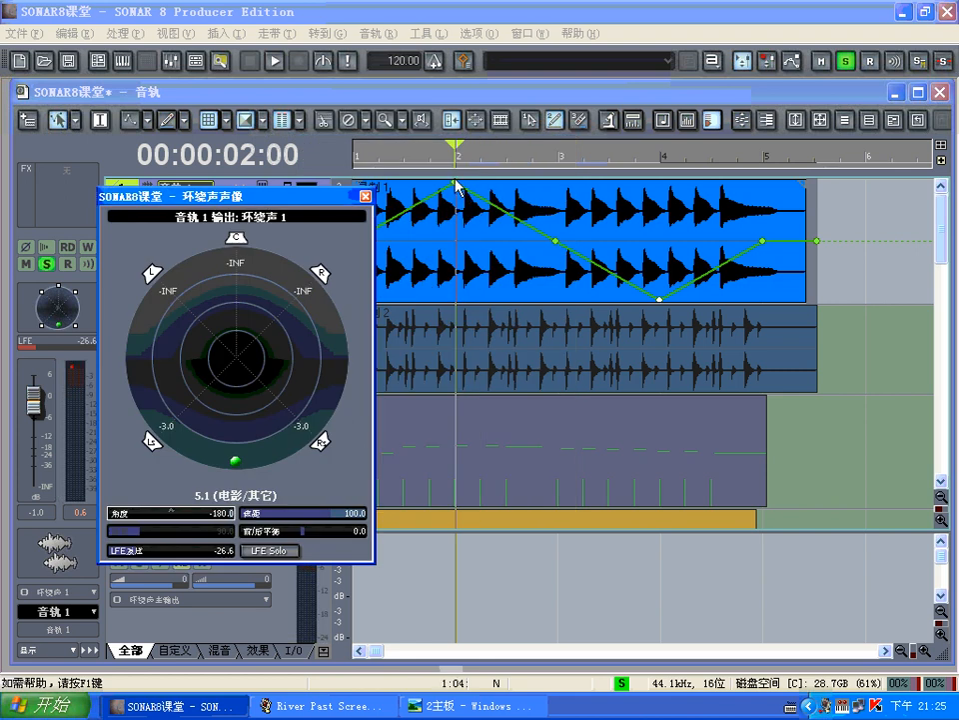
click(234, 460)
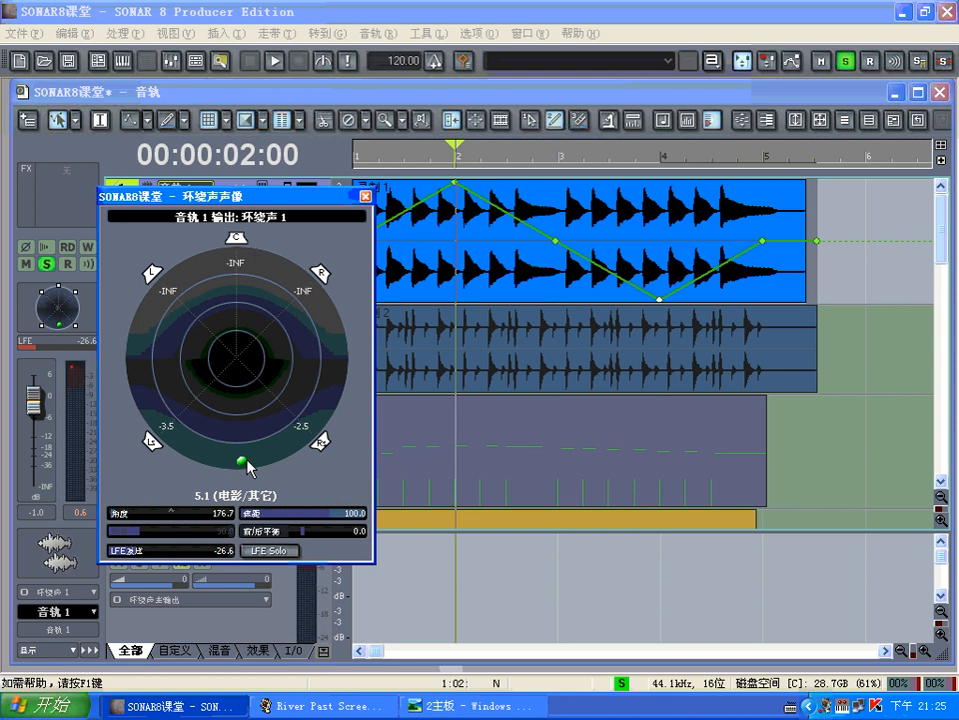
click(366, 197)
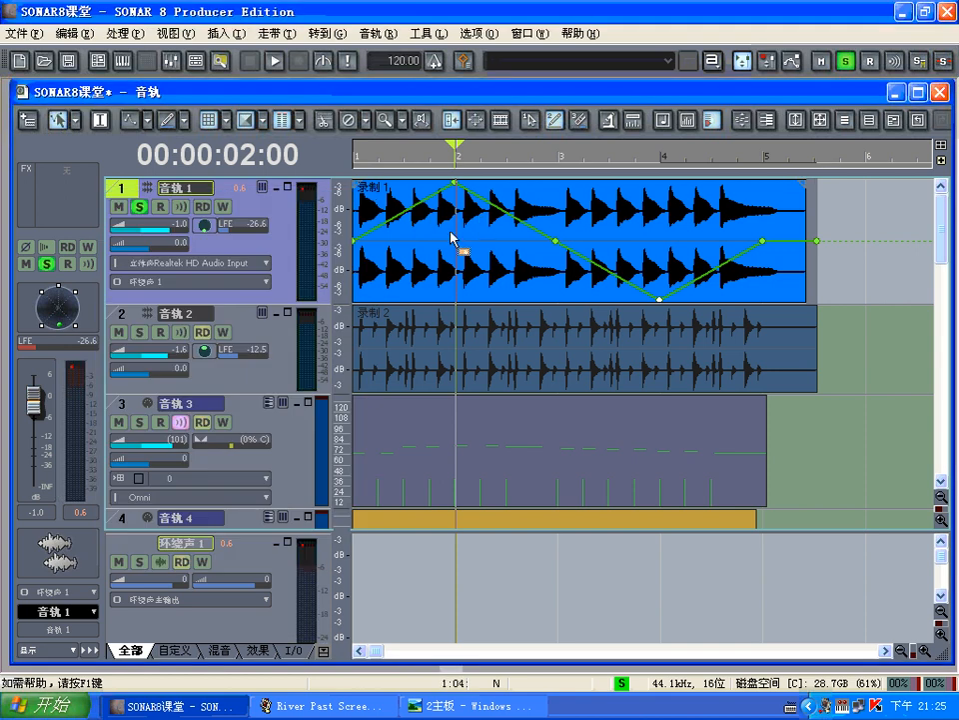
Step: Change the 环绕声像角度 envelope segment between measures 2 and 3 of 音轨 1 to 跳变线
right_click(528, 229)
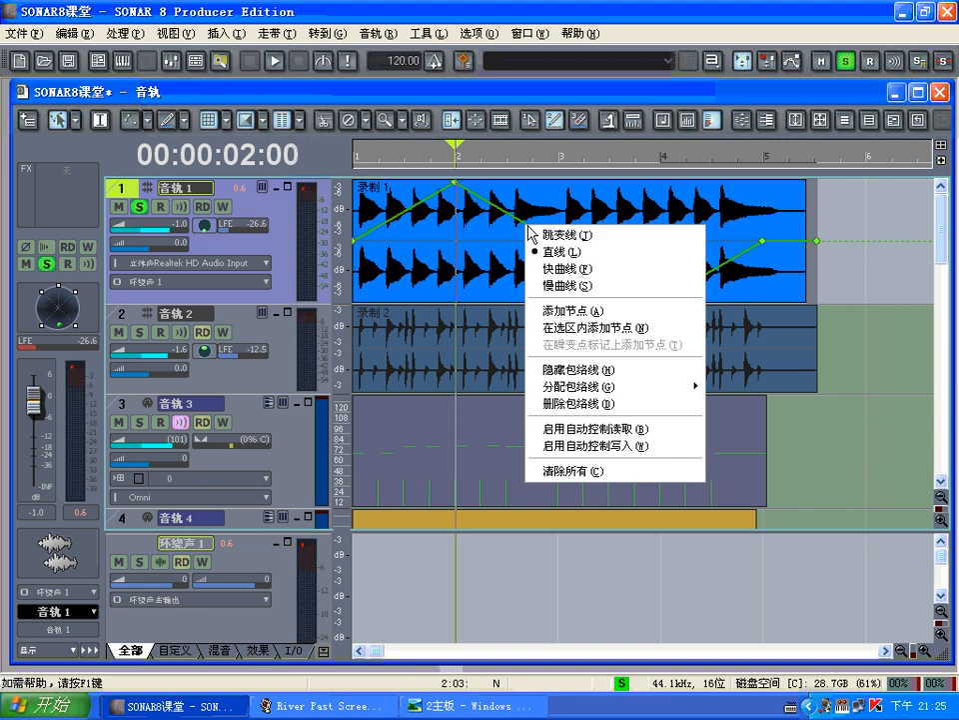
click(540, 232)
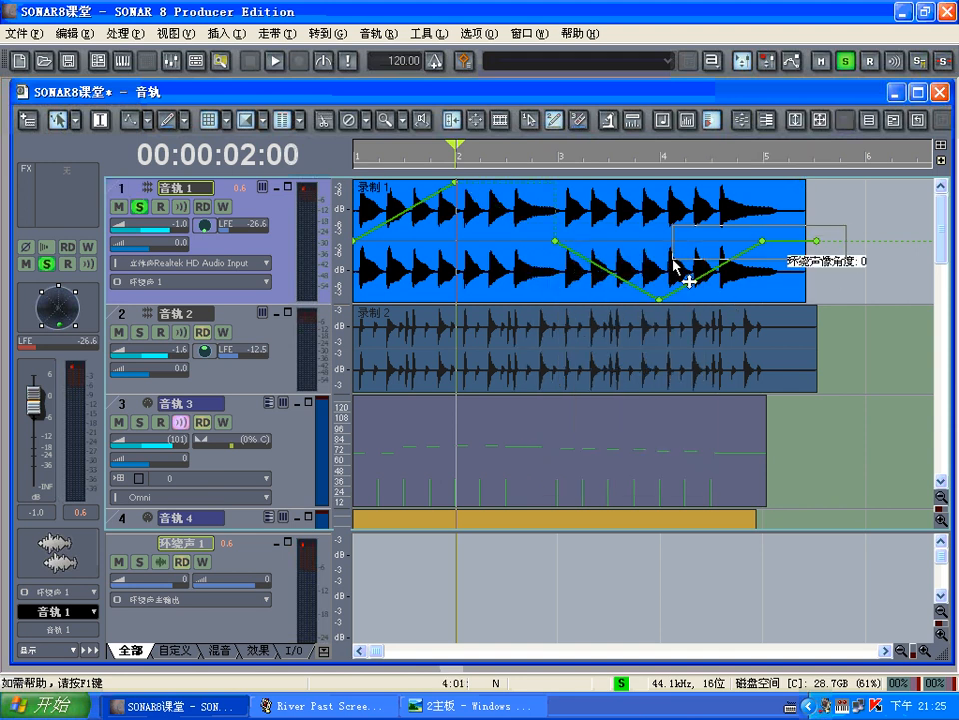
click(580, 345)
click(578, 345)
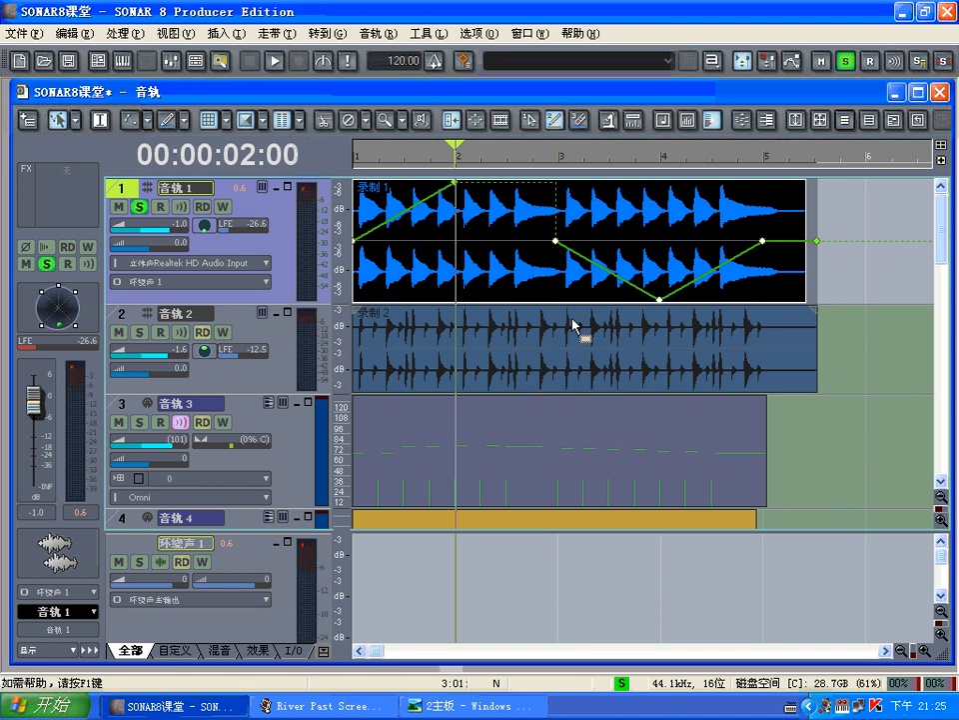
Step: Move the measure 3 envelope node to the minimum at measure 2, and the measure 4 node to the centre at measure 3
ctrl+click(556, 274)
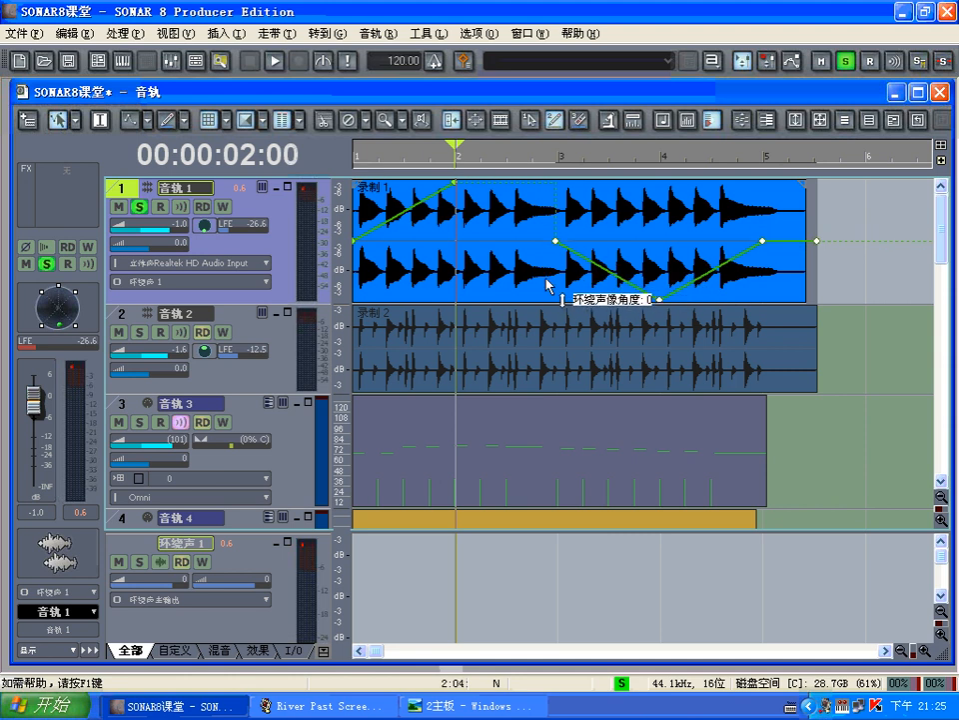
click(831, 285)
click(555, 246)
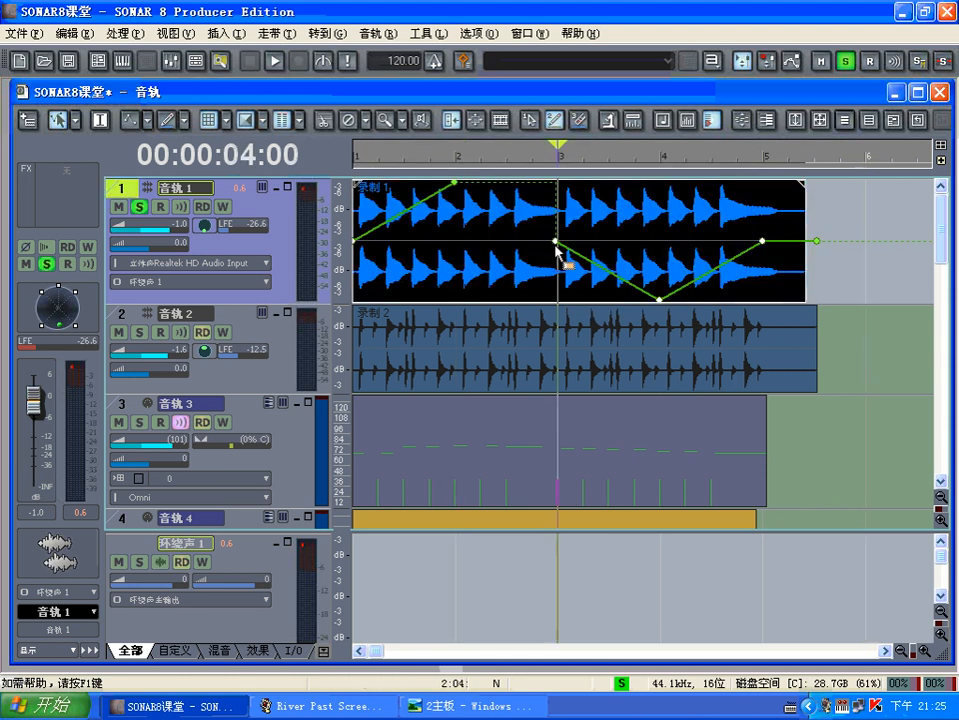
click(825, 296)
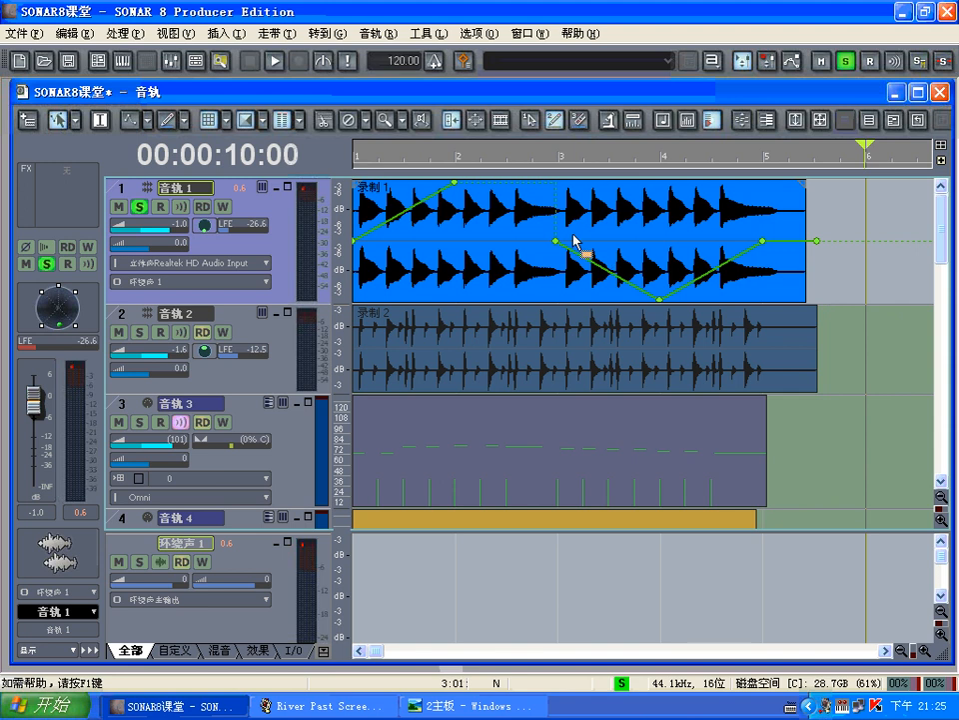
drag(556, 243, 458, 305)
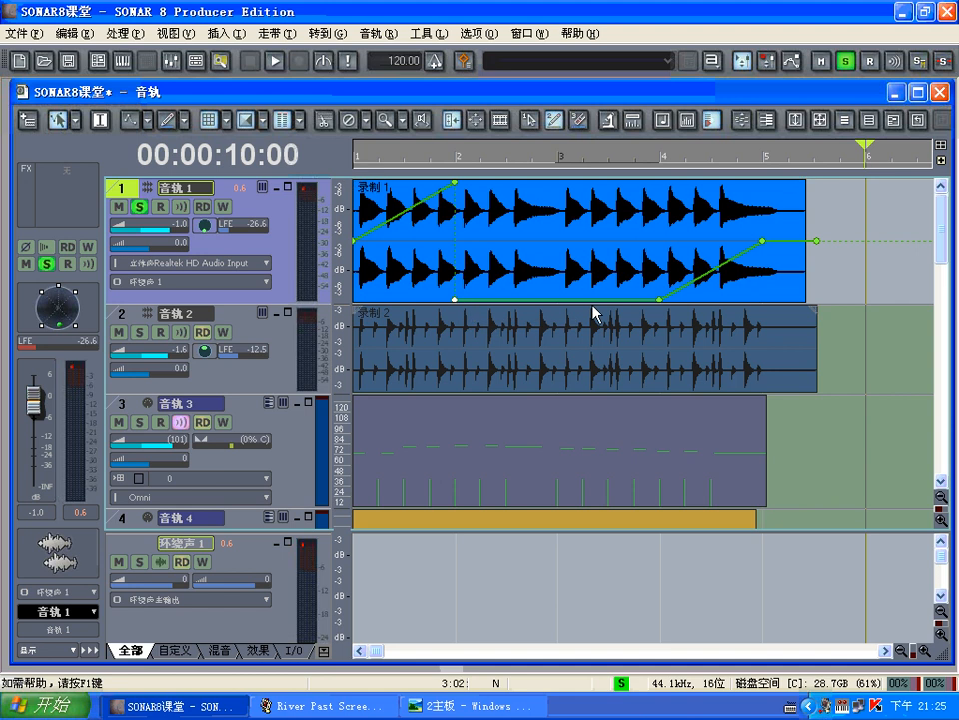
drag(652, 299, 563, 245)
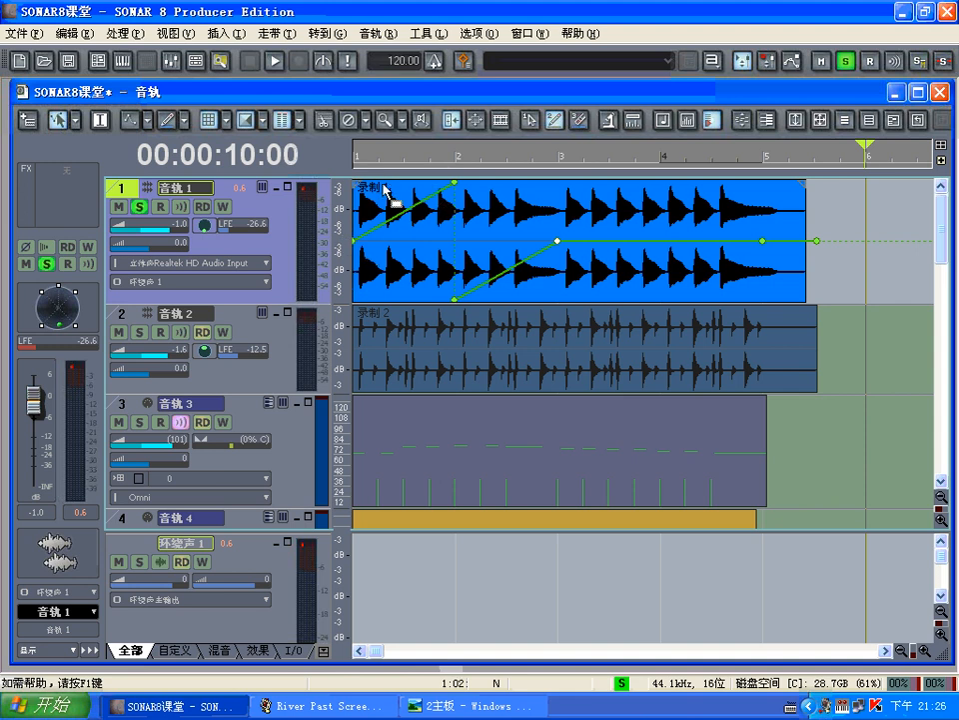
Step: With the playhead at measure 2, move the pan point in the surround panner from rear to front centre, ending at angle -19.9
click(457, 158)
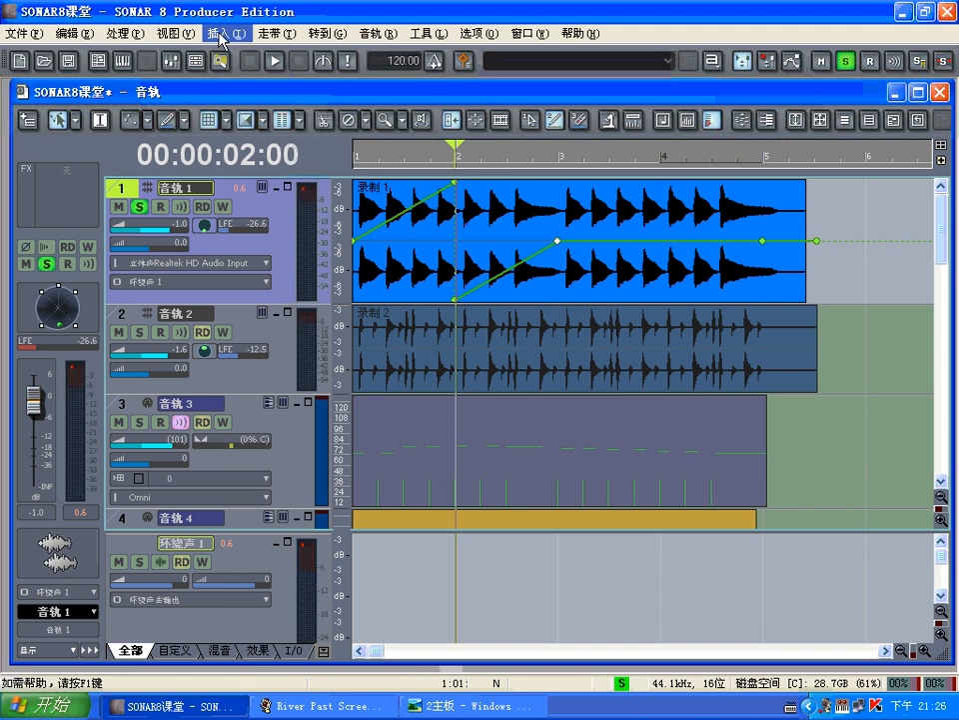
click(187, 36)
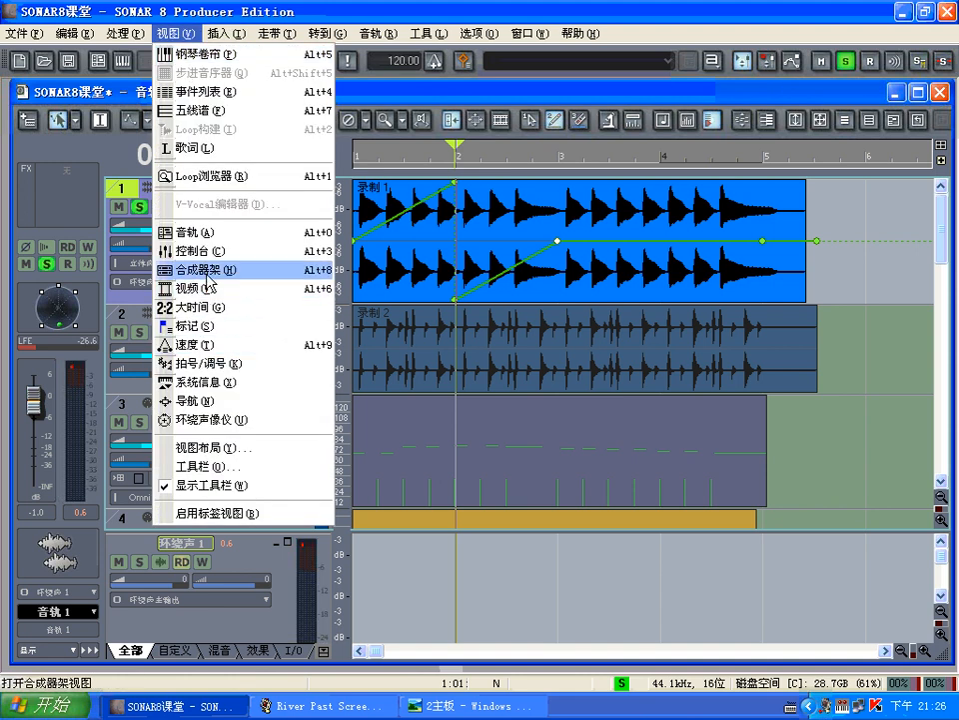
click(228, 421)
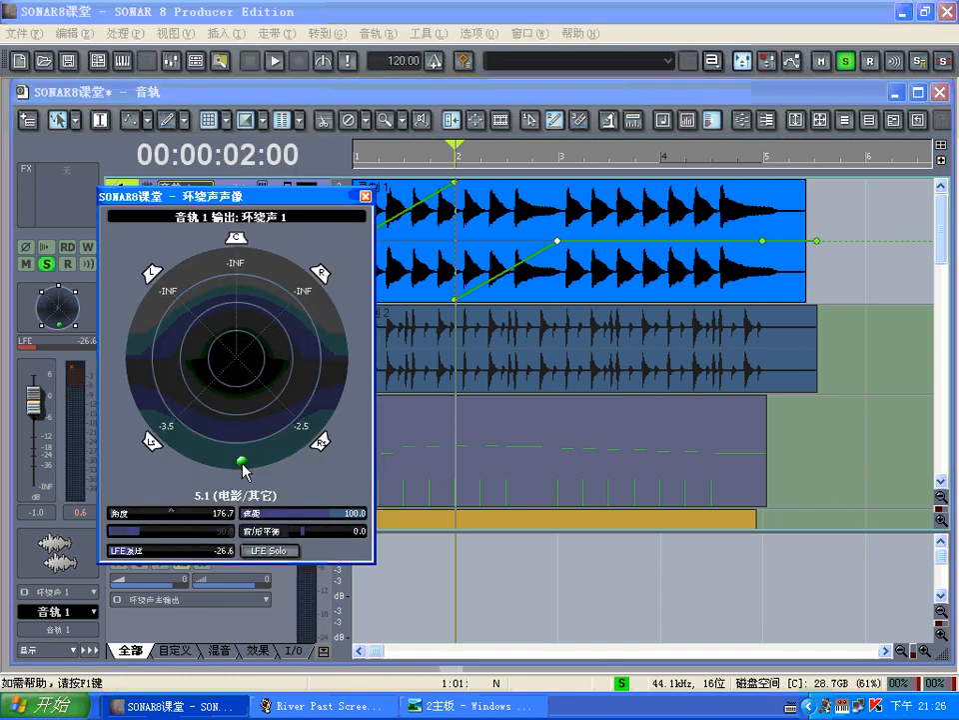
mouse_move(242, 462)
mouse_down()
mouse_move(195, 447)
mouse_move(240, 461)
mouse_up()
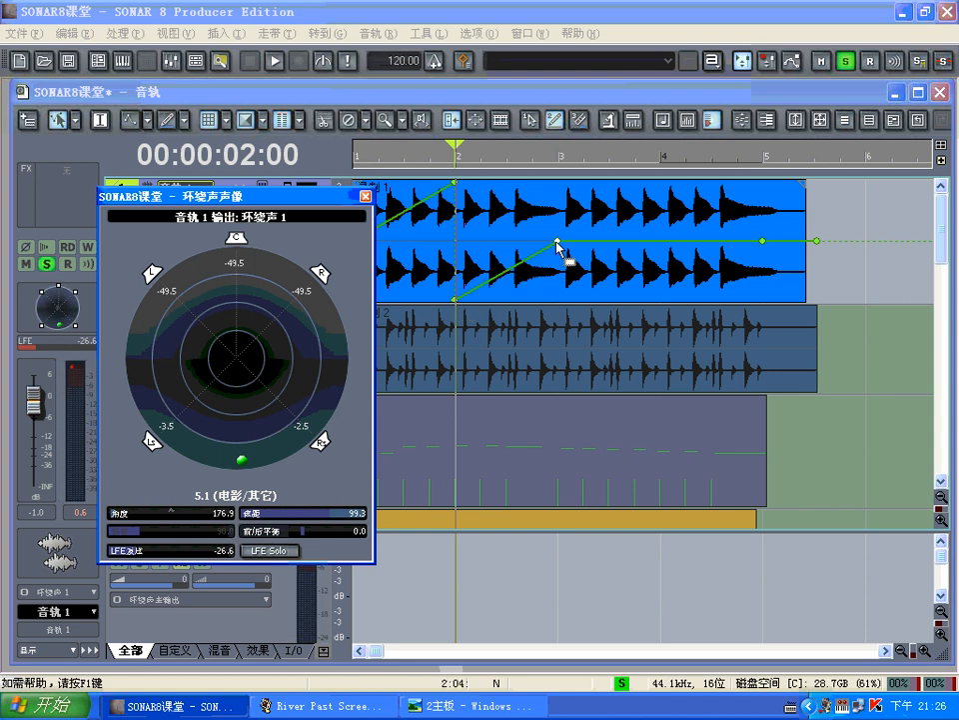
drag(243, 461, 239, 254)
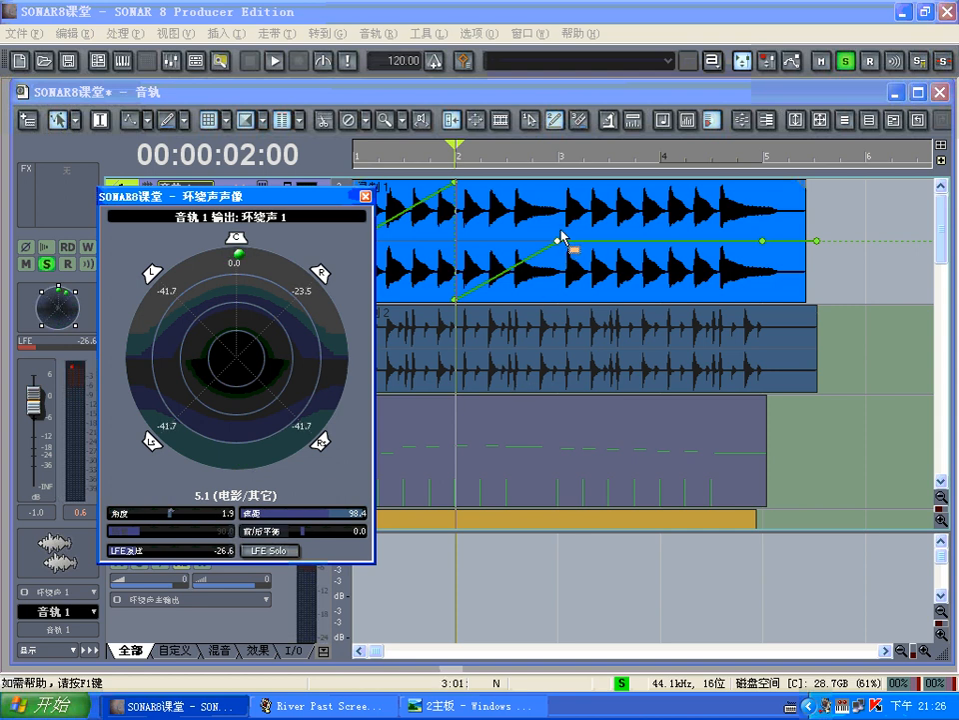
drag(237, 258, 208, 256)
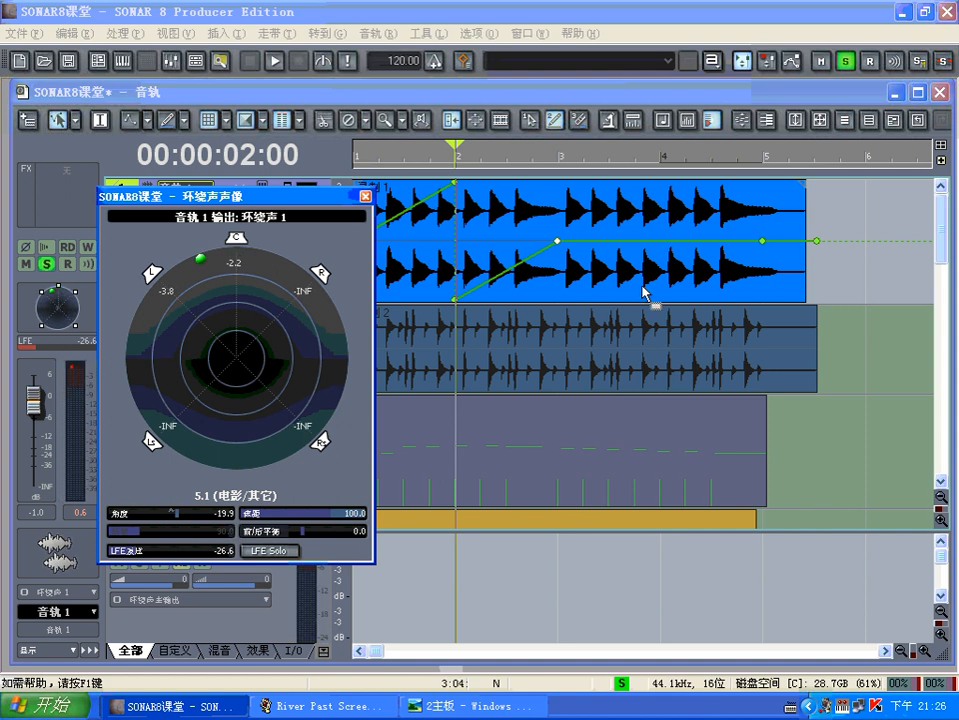
Step: Add an envelope node at full height at measure 4, and move the measure 5 node to the minimum at measure 4
click(660, 166)
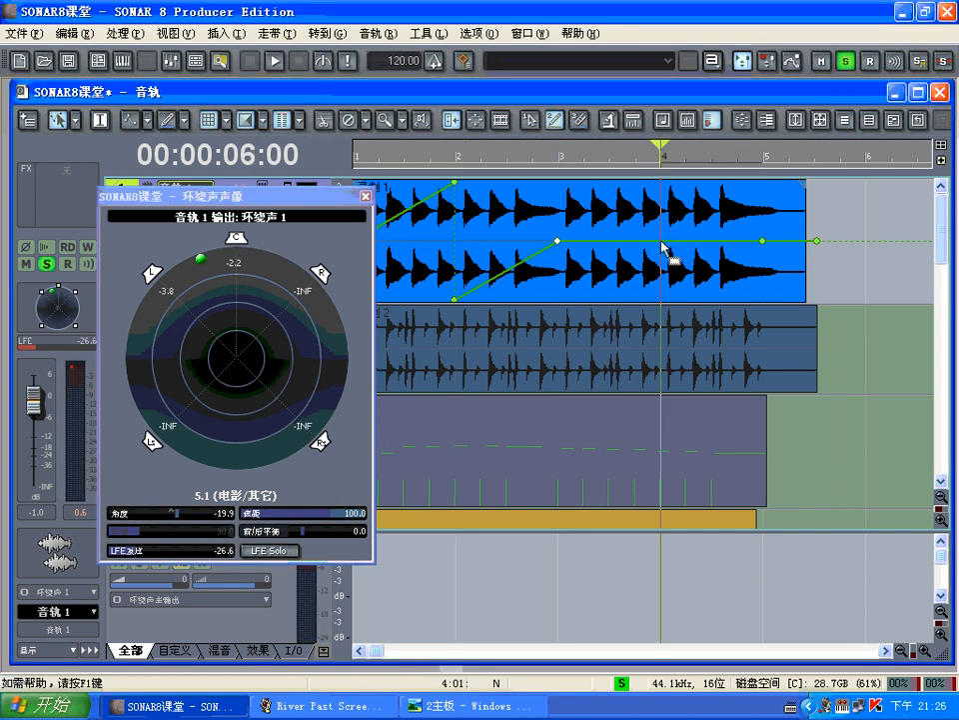
right_click(661, 246)
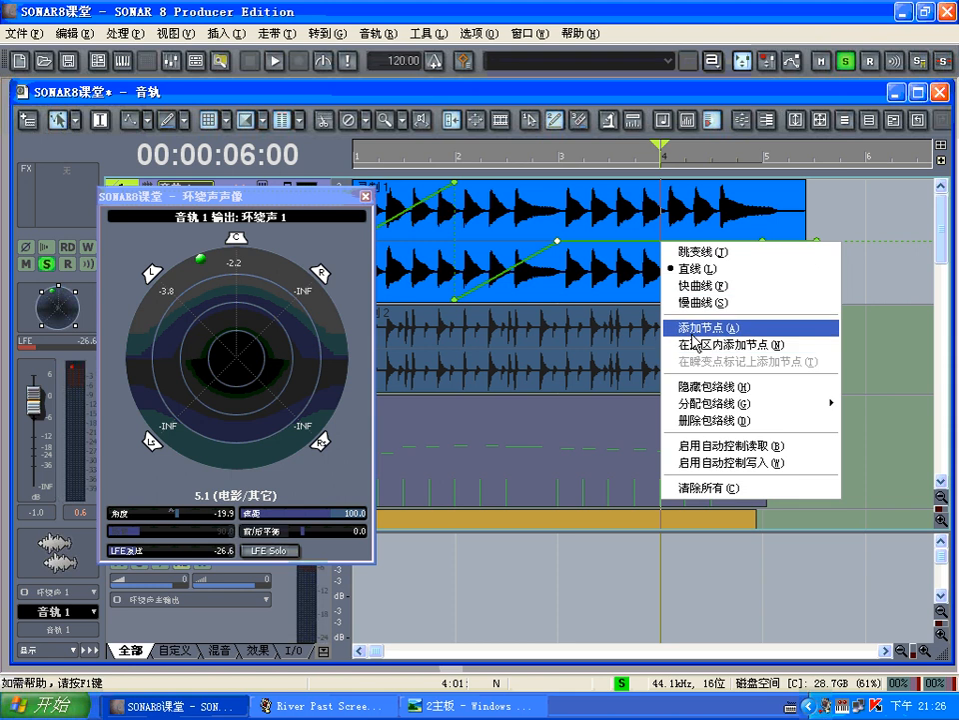
click(694, 325)
drag(659, 240, 658, 183)
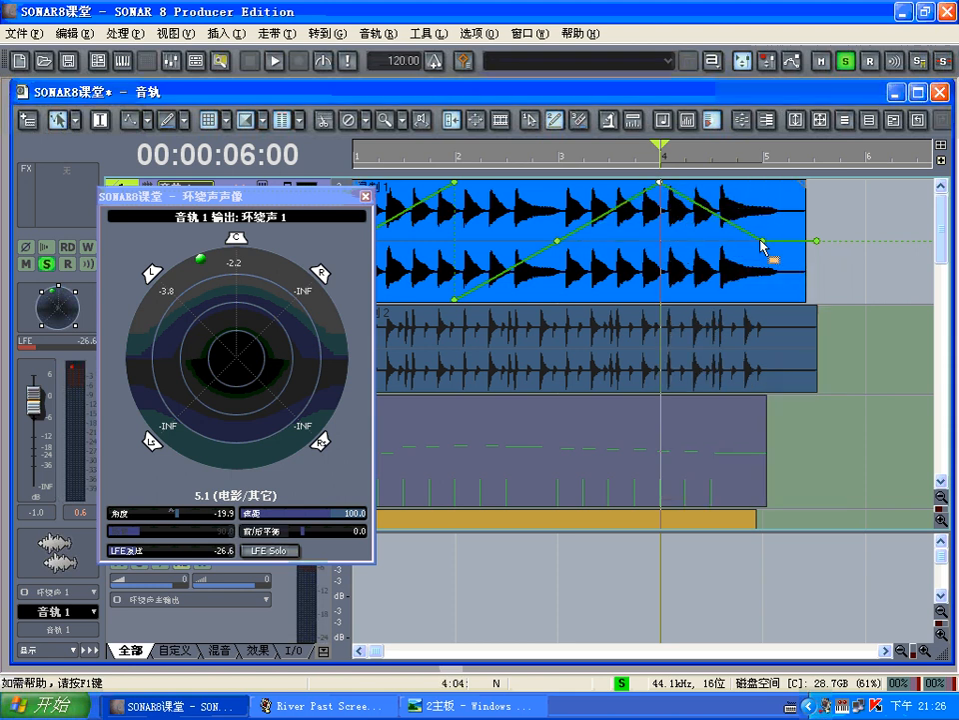
drag(765, 245, 665, 304)
right_click(662, 268)
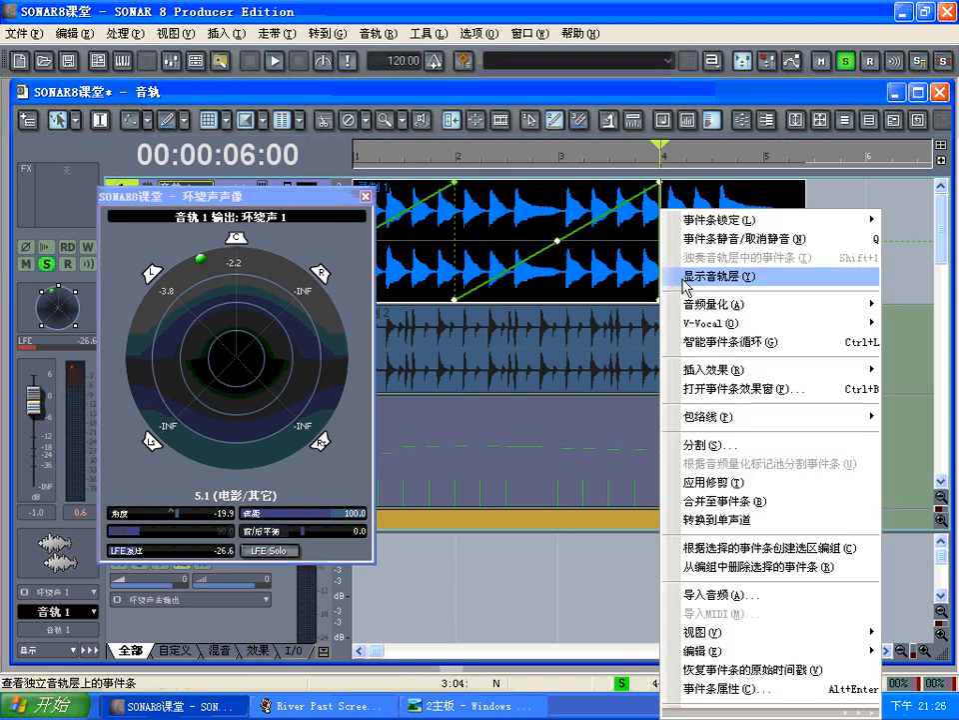
key(Escape)
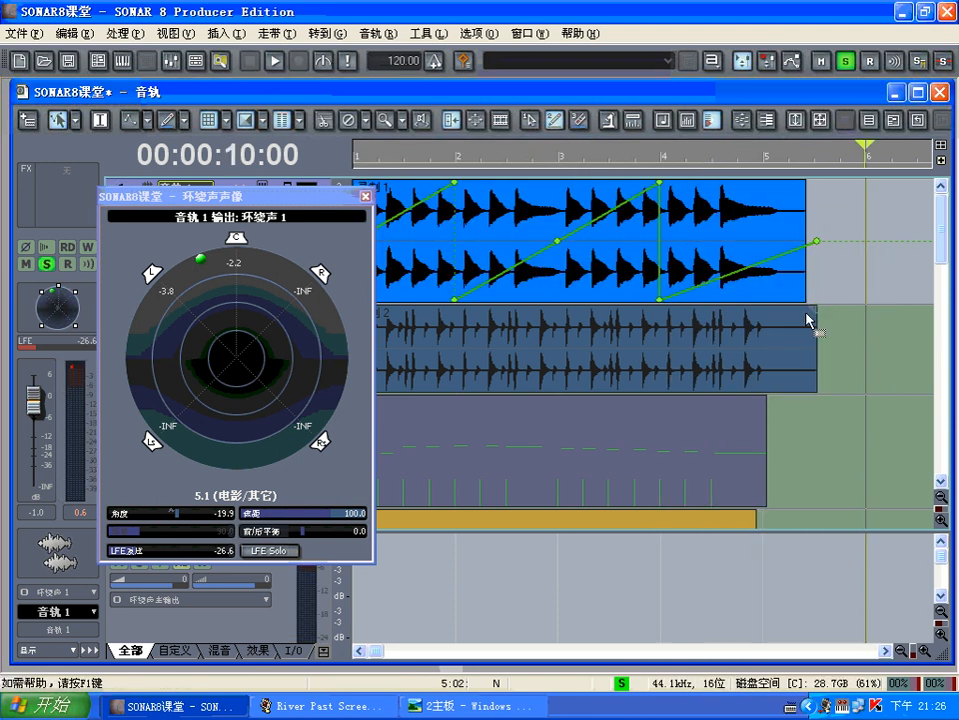
right_click(661, 251)
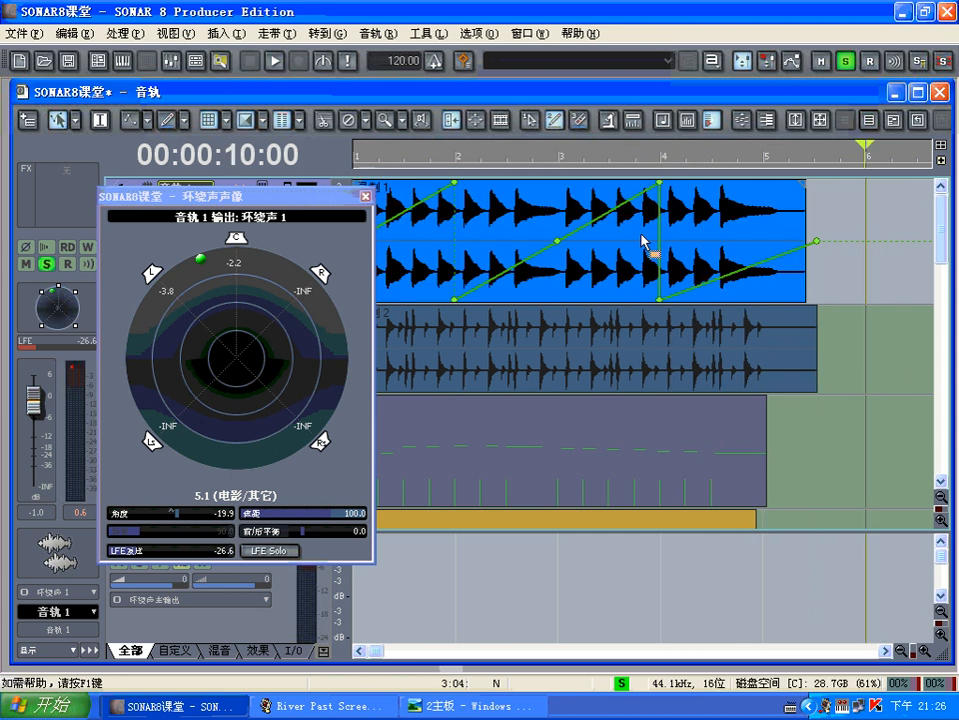
key(Escape)
right_click(661, 262)
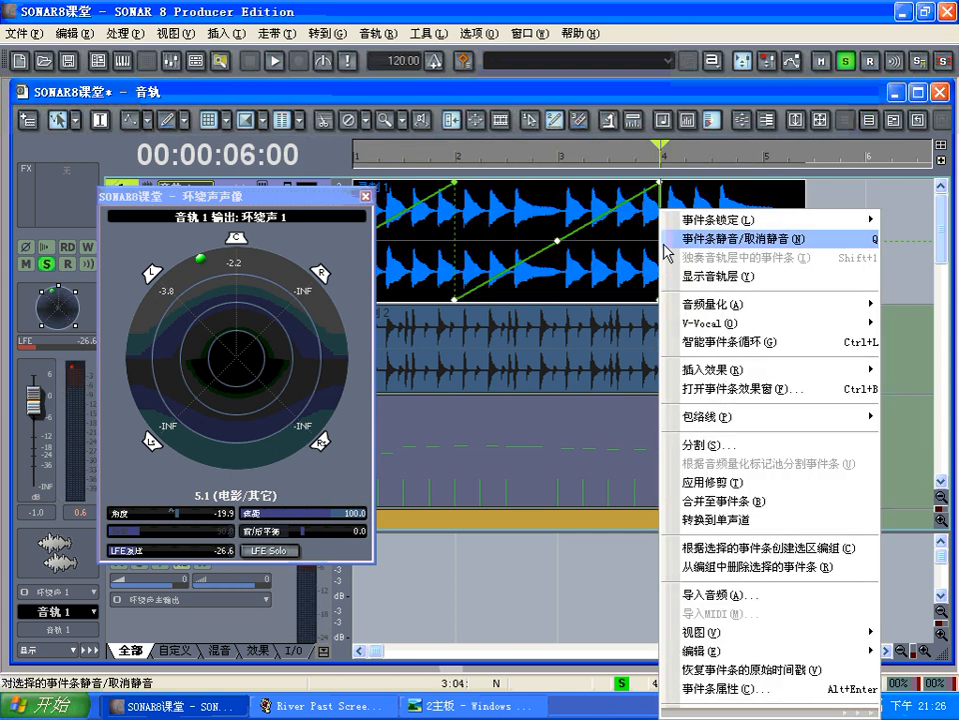
key(Escape)
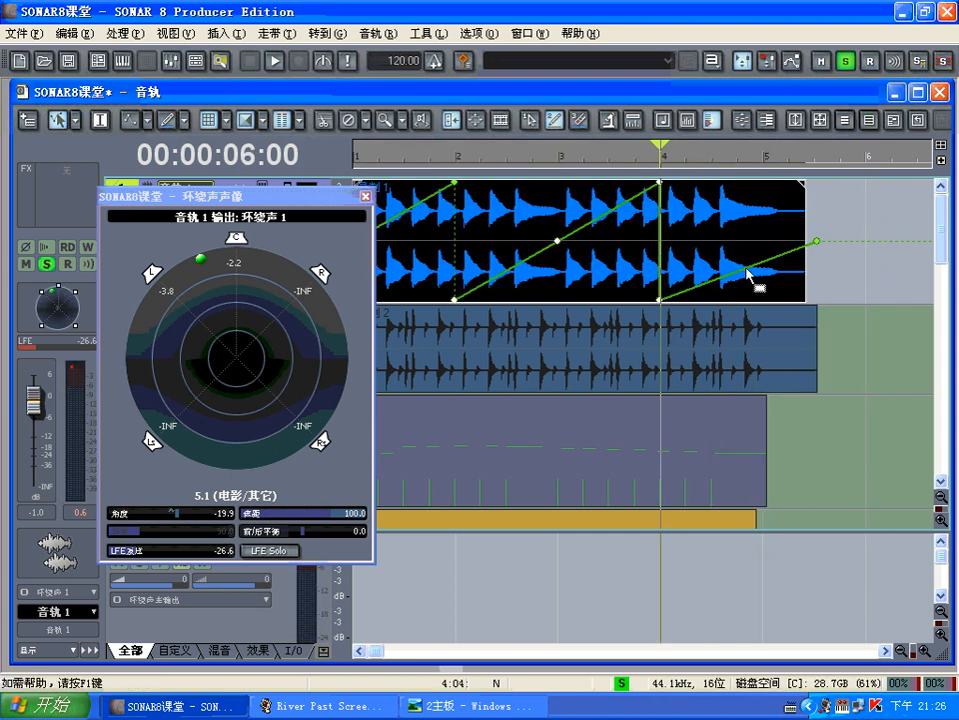
click(662, 262)
click(661, 262)
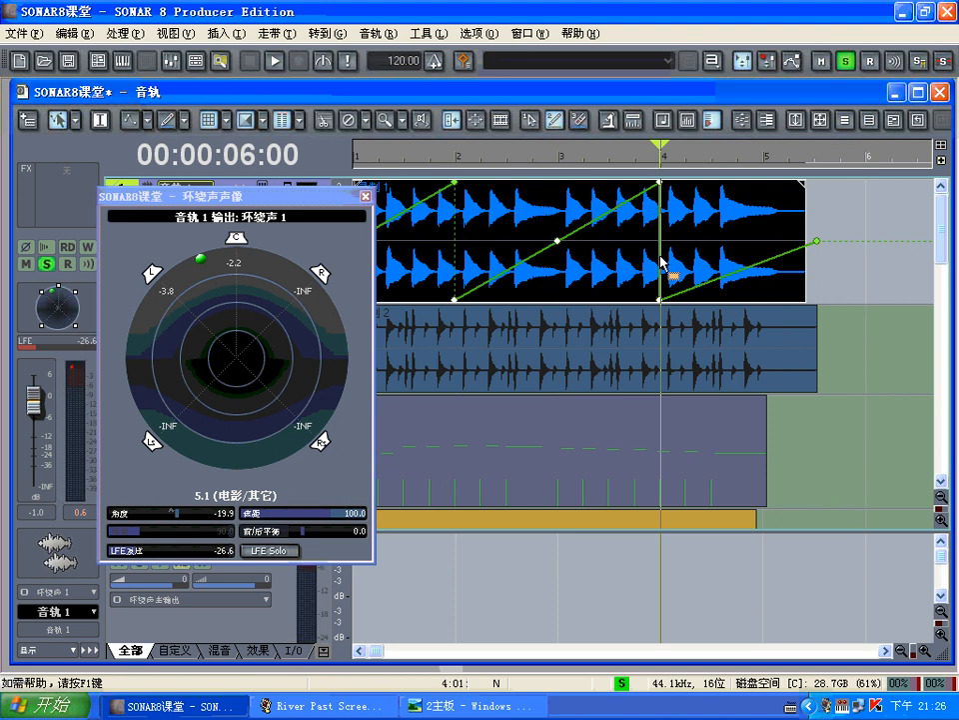
right_click(661, 262)
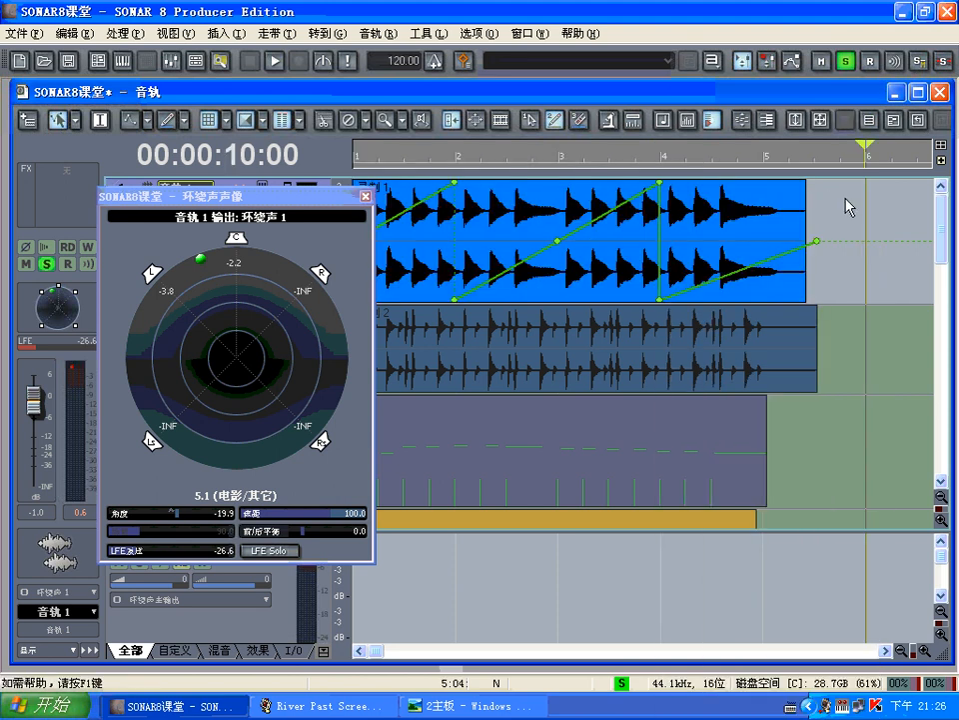
Step: Change the pan angle envelope segment at measure 4 of 音轨 1 to 跳变线, and move the last node to the centre at measure 5
click(770, 160)
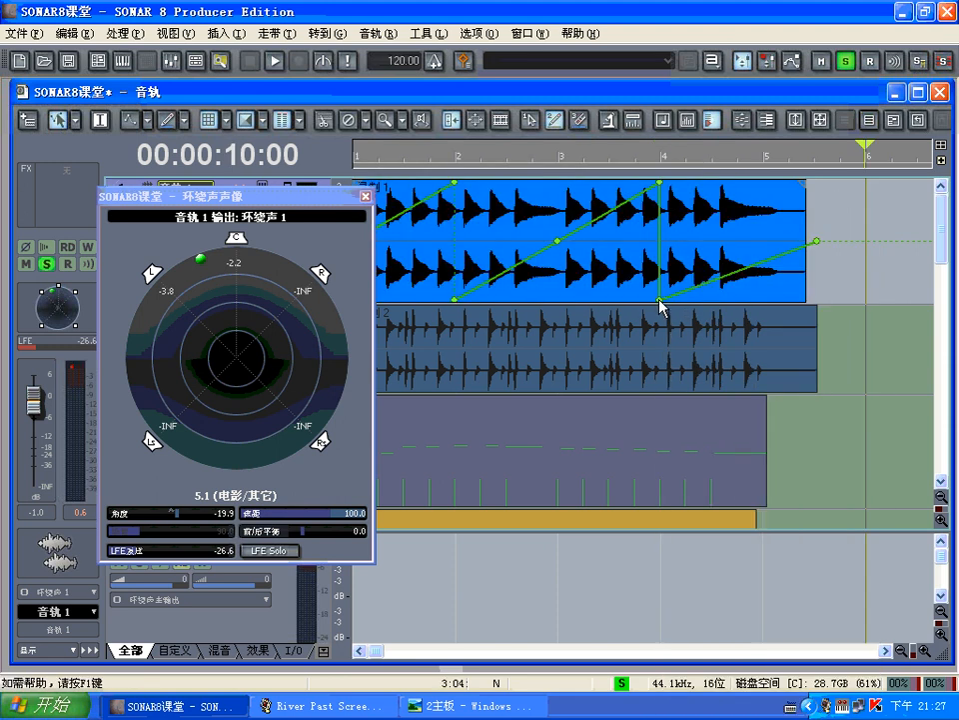
drag(660, 300, 713, 273)
right_click(713, 273)
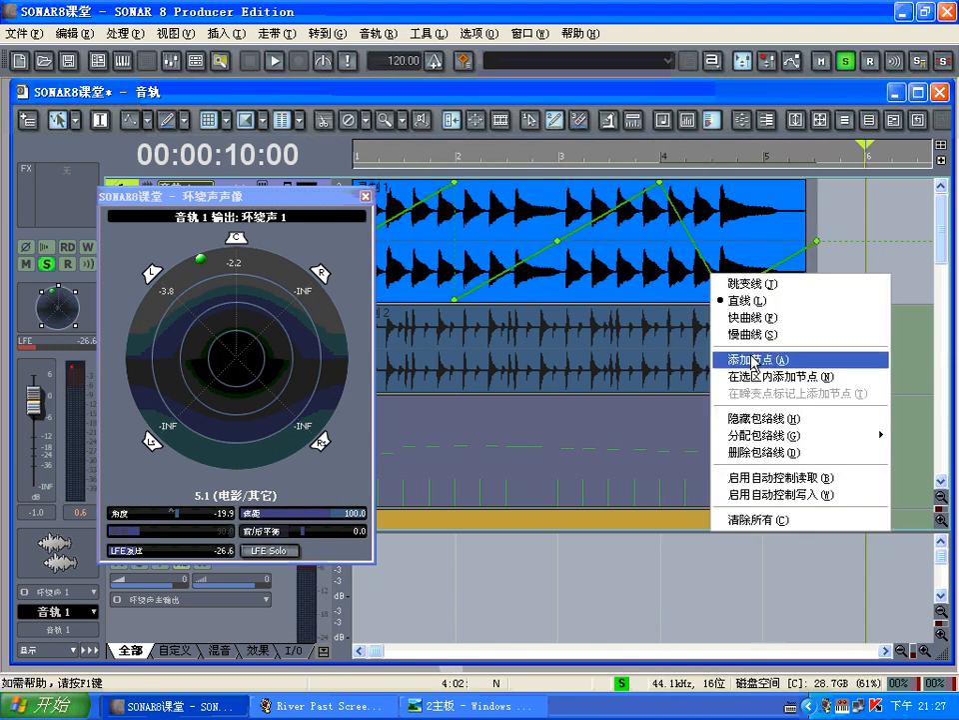
click(743, 284)
drag(723, 298, 664, 300)
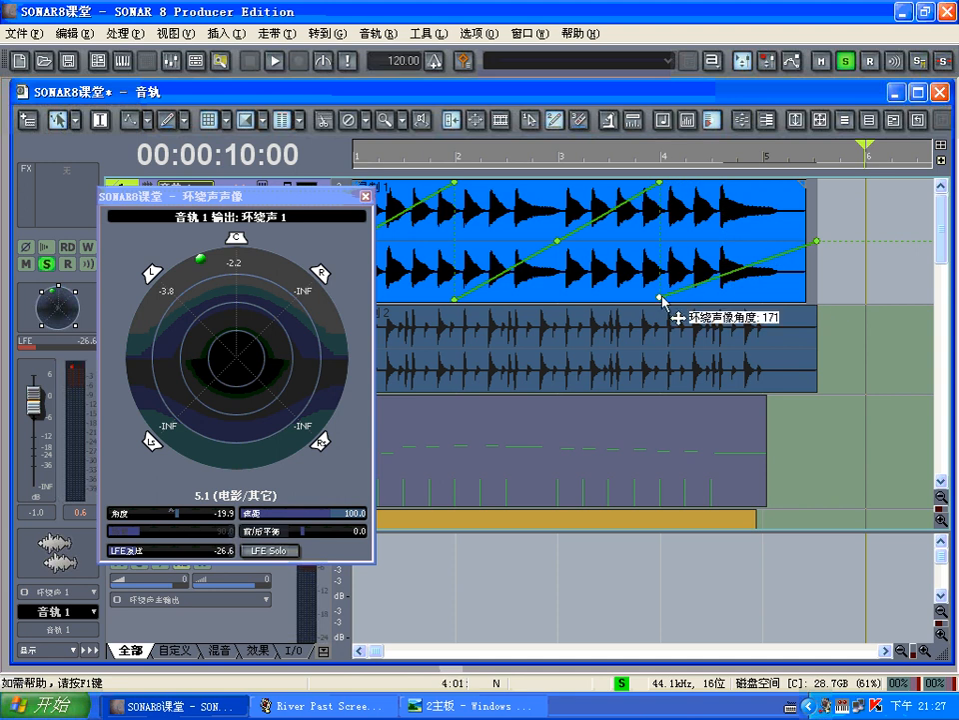
drag(816, 241, 765, 244)
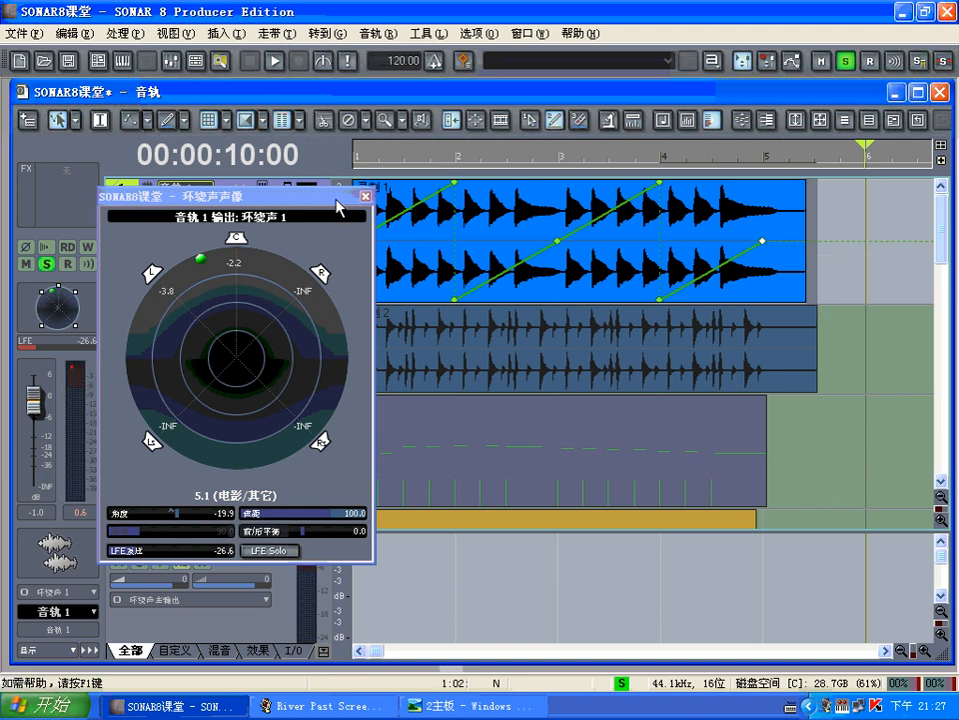
Step: Move the surround panner clear of the 音轨 1 clip and play from the start to check the pan point's movement
click(298, 214)
drag(297, 191, 246, 165)
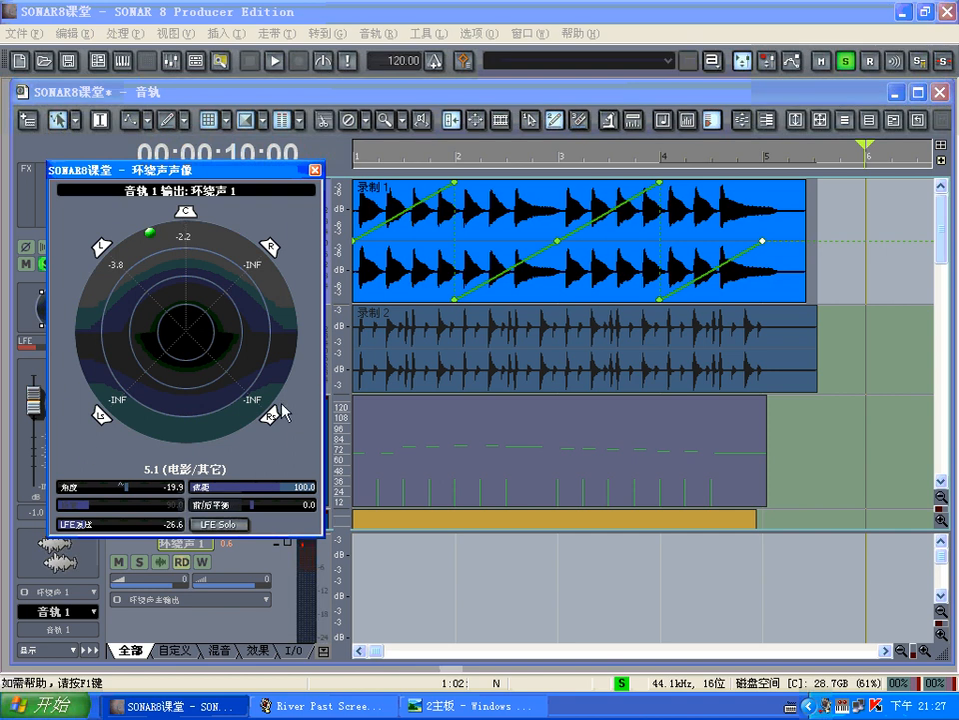
drag(276, 172, 250, 268)
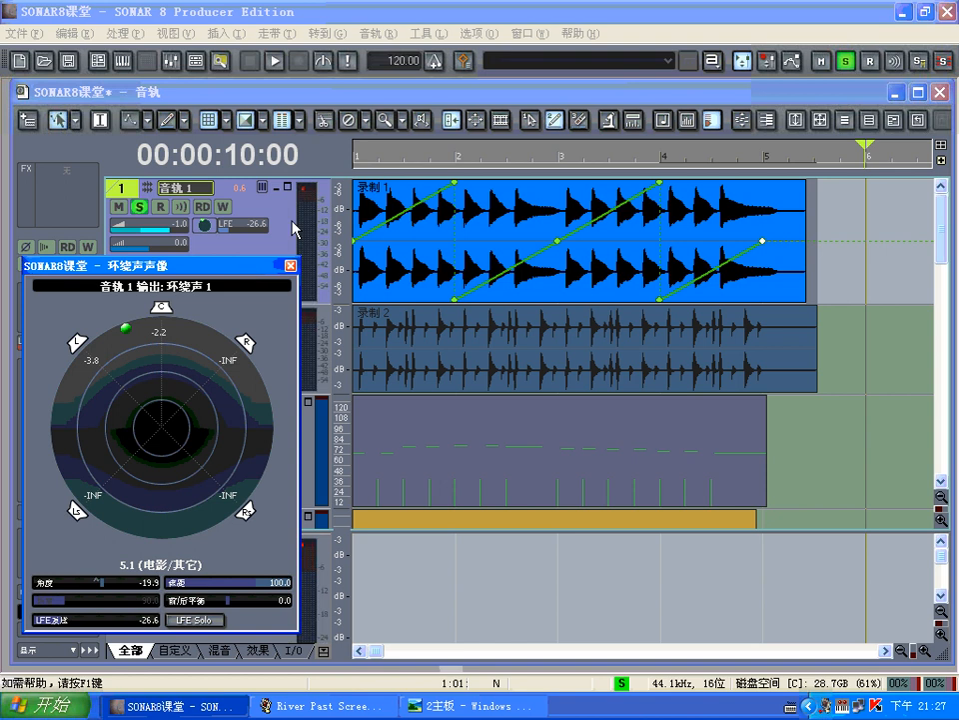
click(357, 168)
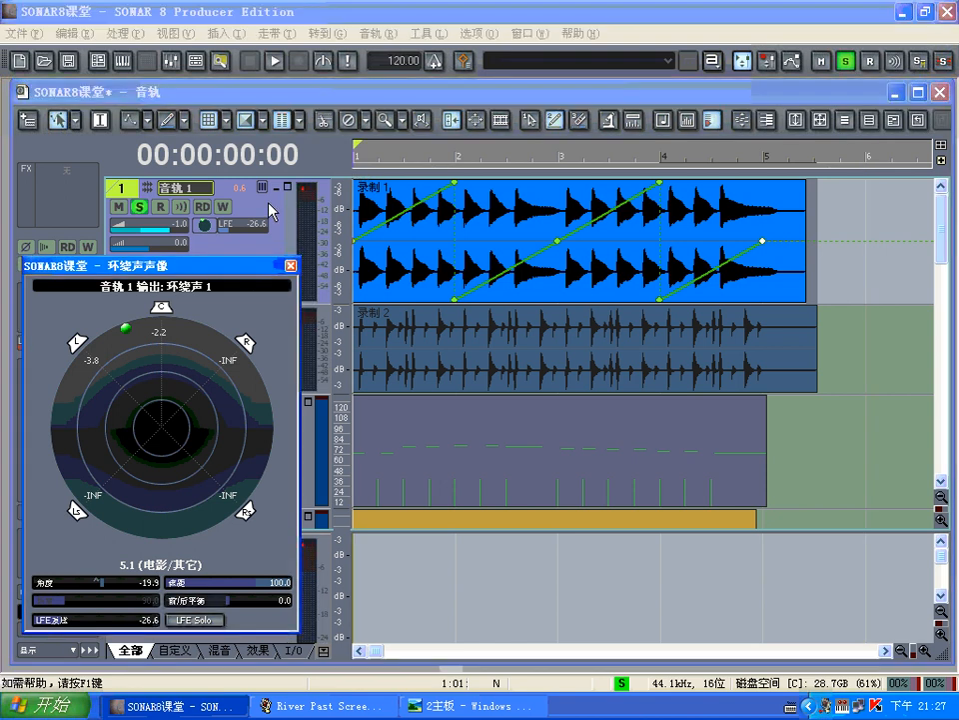
drag(250, 268, 275, 203)
click(274, 62)
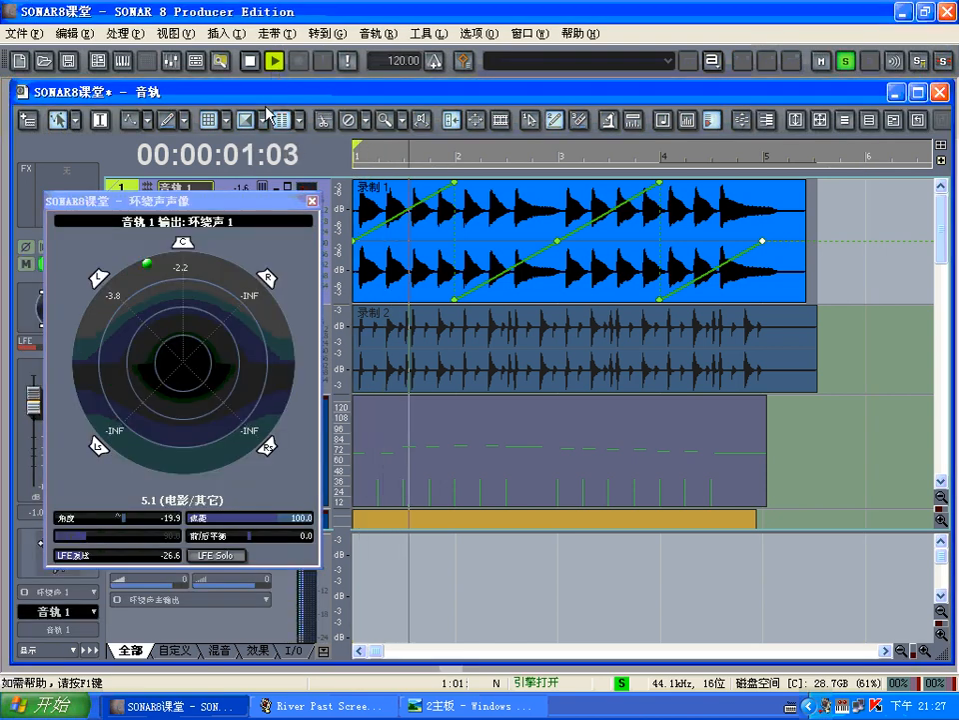
key(space)
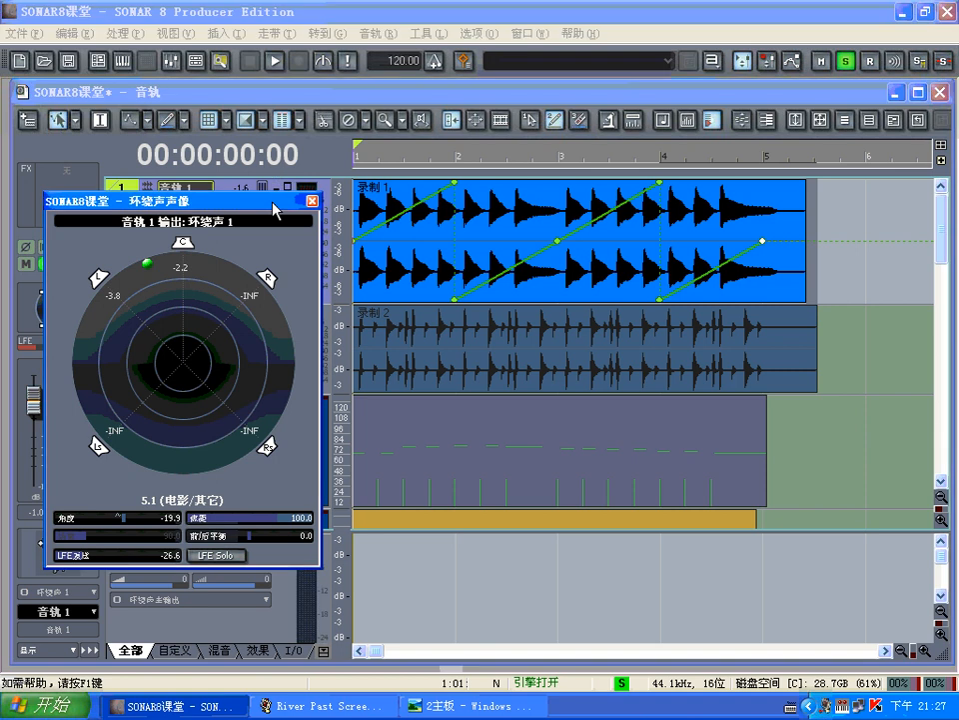
drag(276, 207, 307, 353)
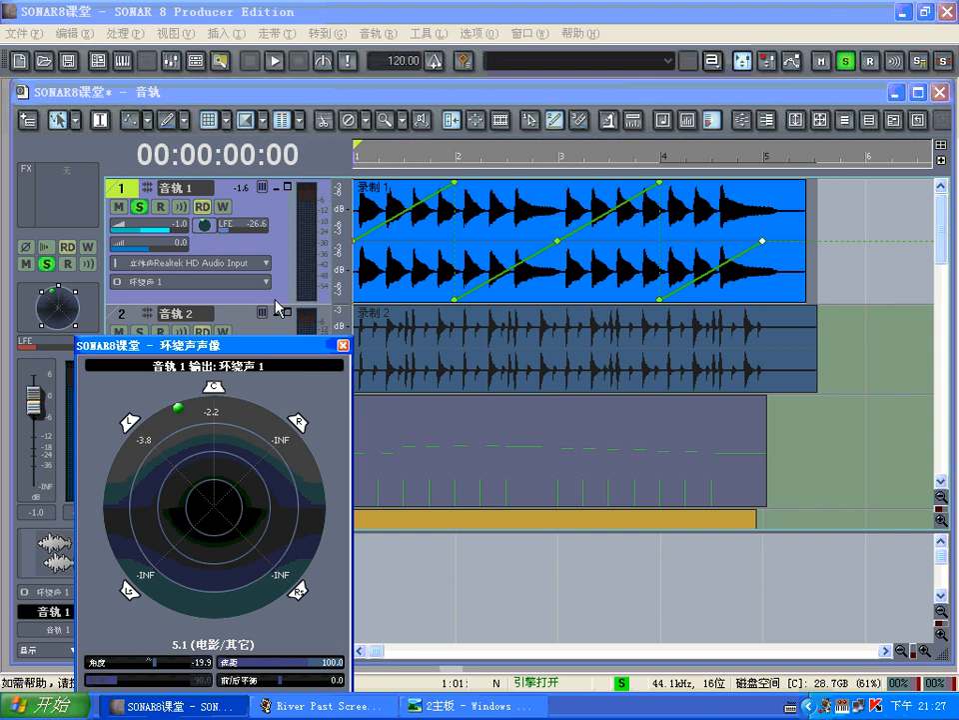
click(274, 61)
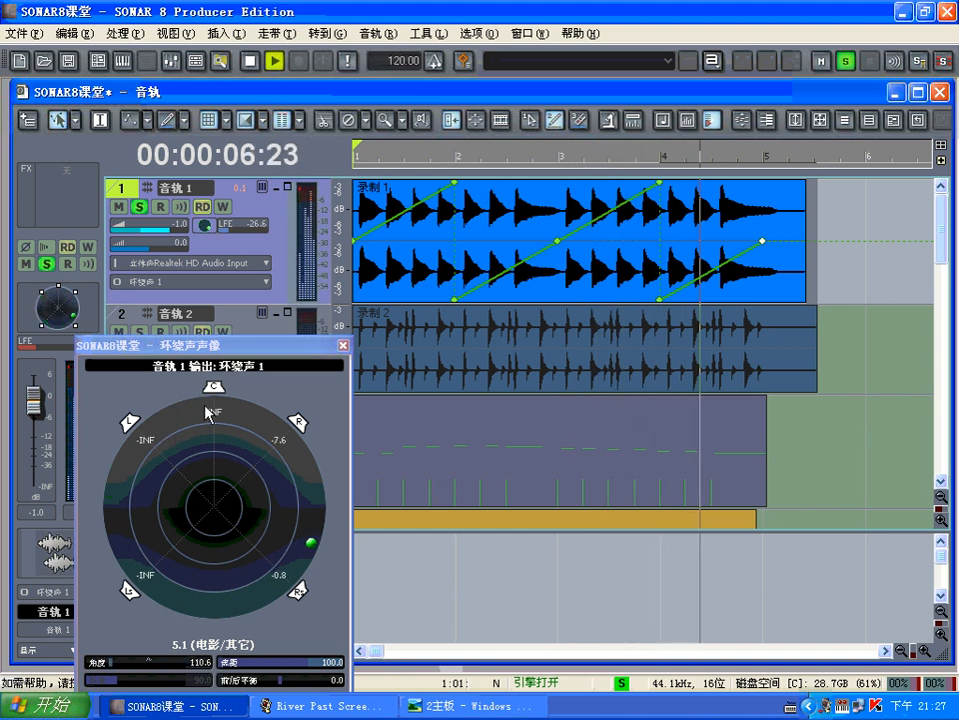
click(249, 61)
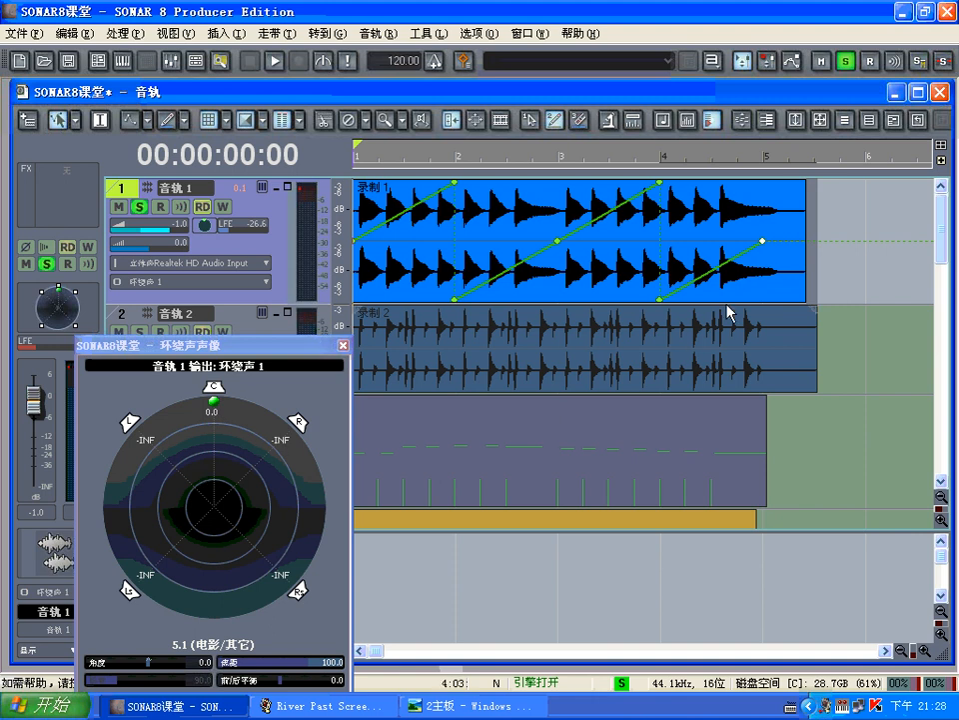
Step: Close the surround panner and view the envelope types that can be created for 音轨 1
click(344, 347)
right_click(851, 270)
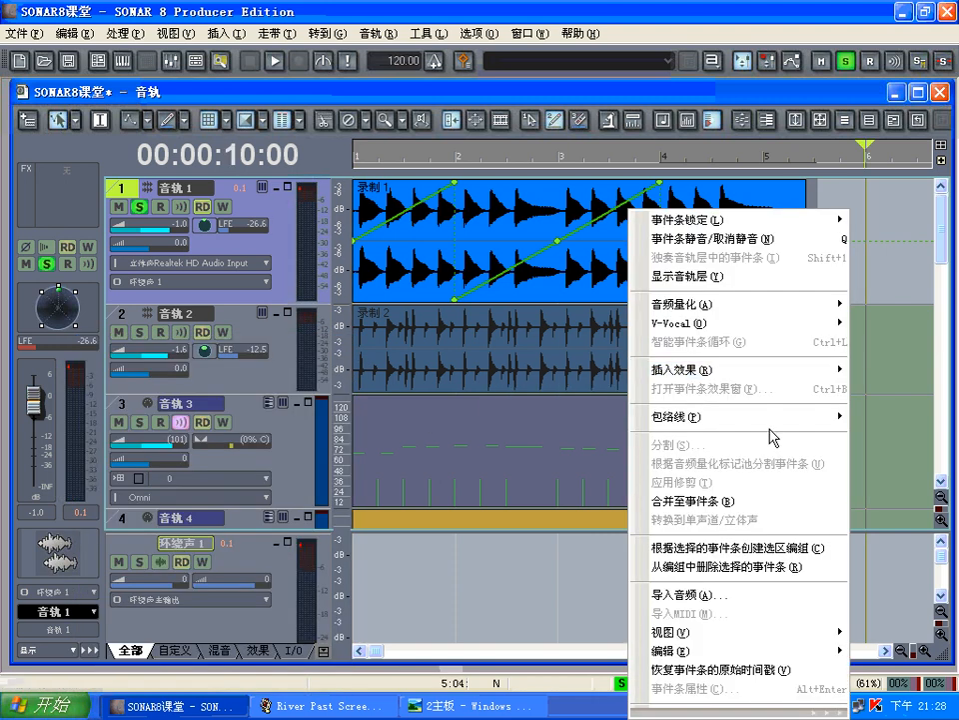
mouse_move(719, 415)
mouse_move(610, 418)
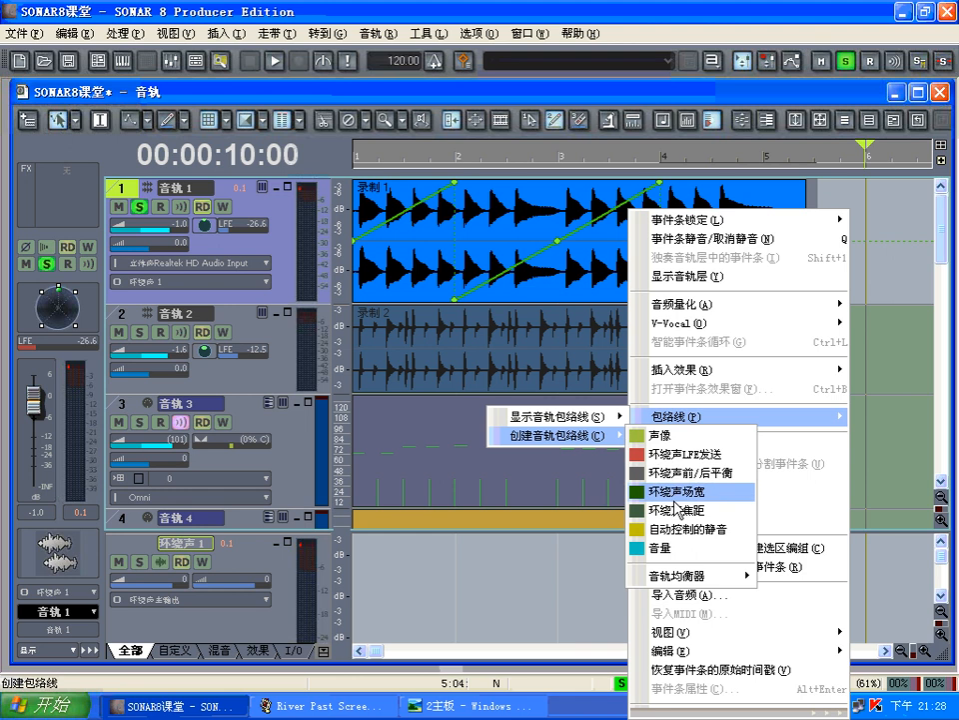
click(876, 301)
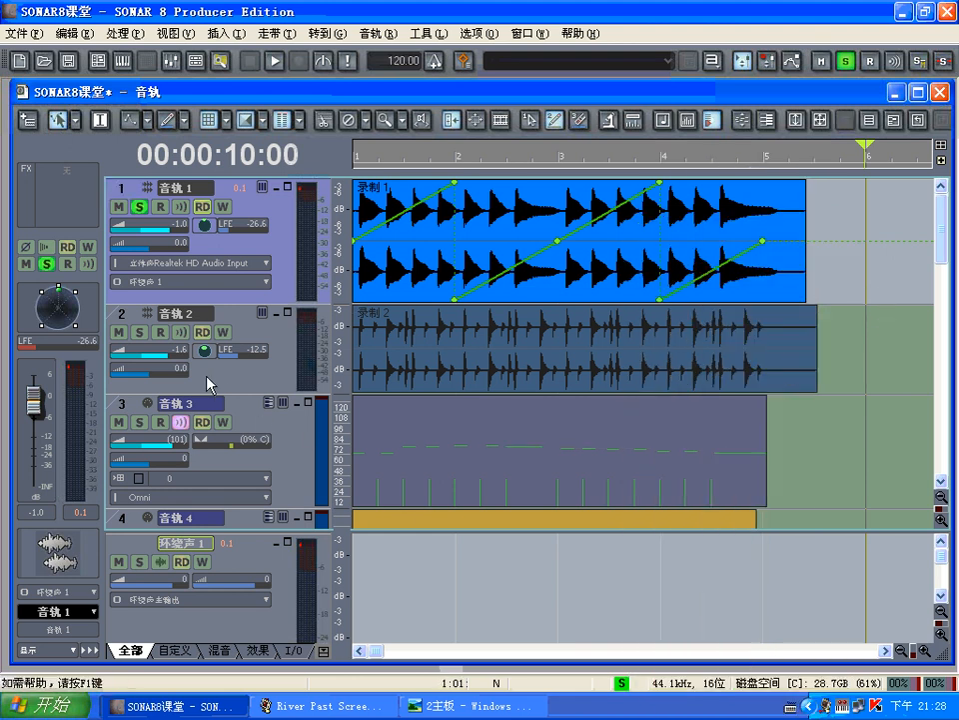
Step: Solo 音轨 2 and select both 音轨 1 and 音轨 2
click(143, 334)
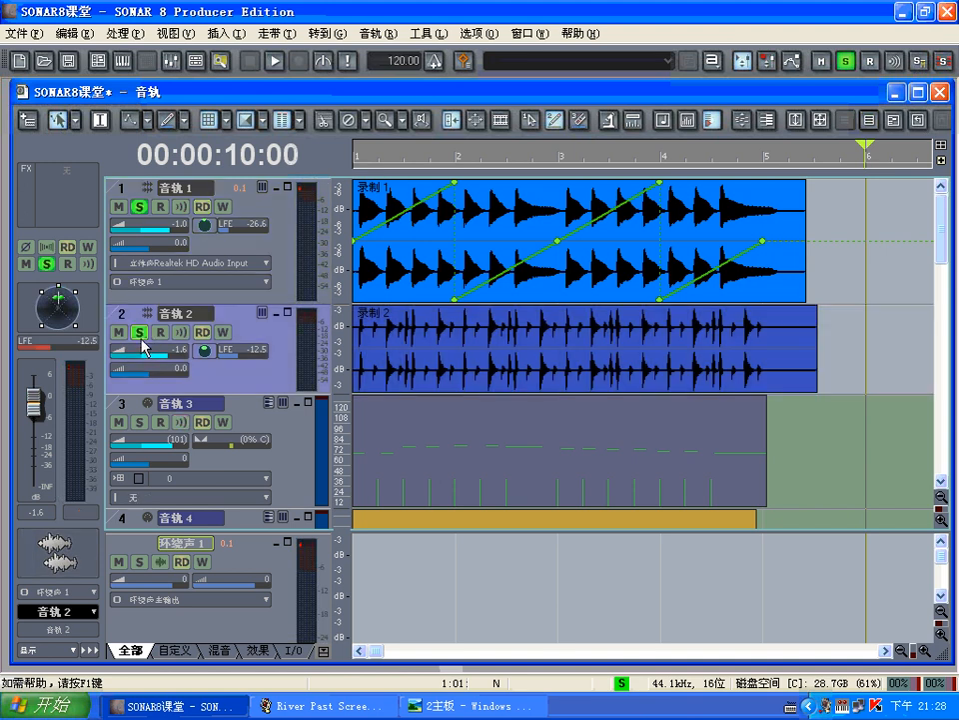
click(122, 317)
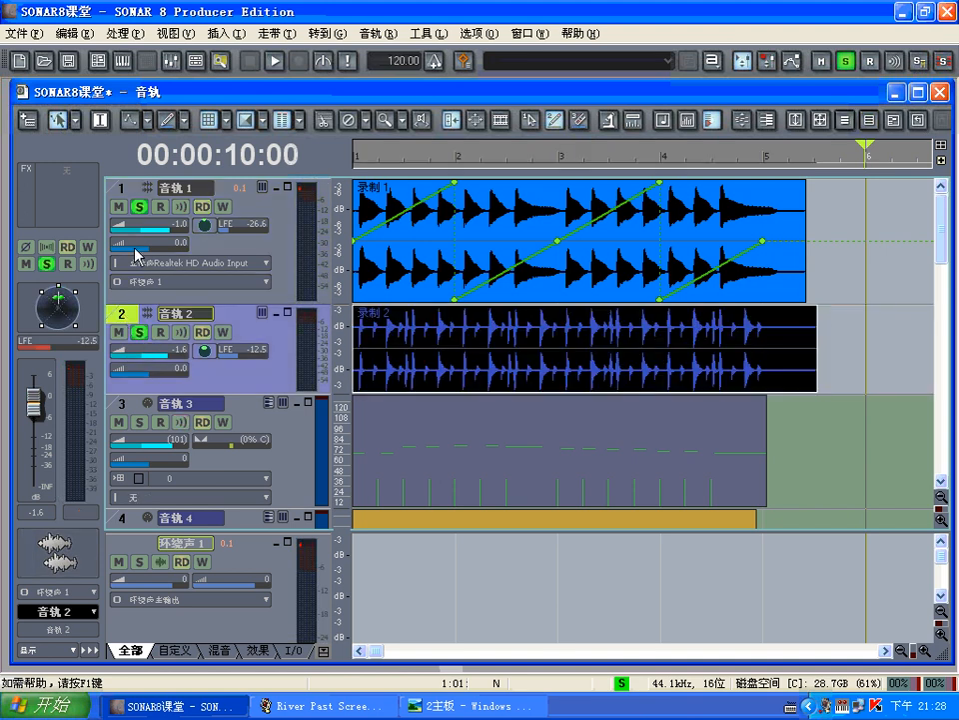
click(123, 190)
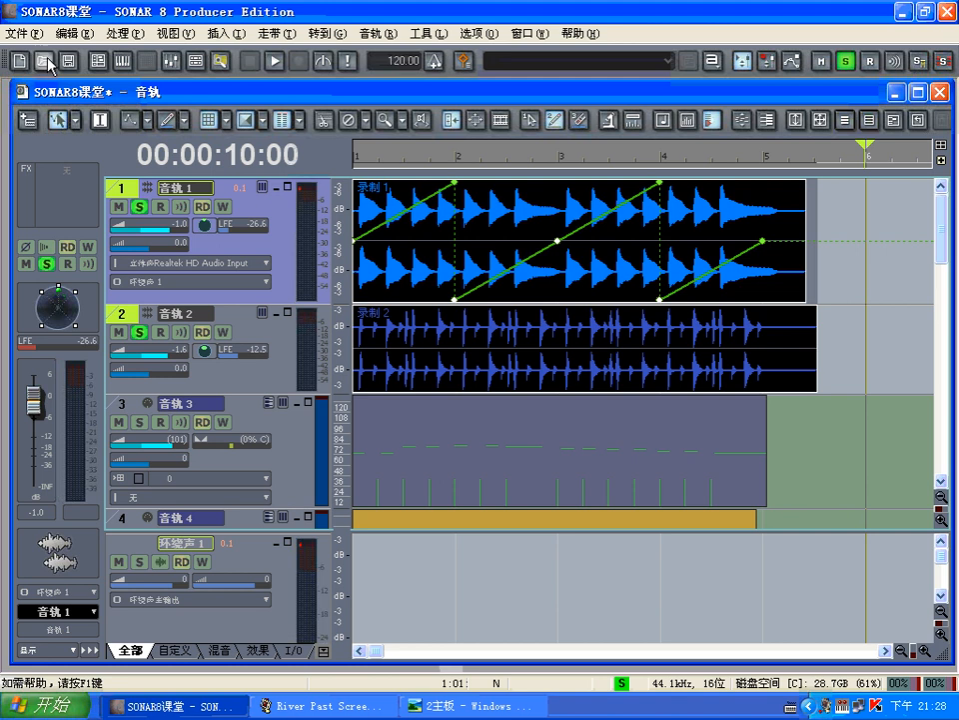
Step: Open the audio export with the desktop (桌面) as destination, file type Wave and channel format 多通道
click(22, 34)
mouse_move(92, 256)
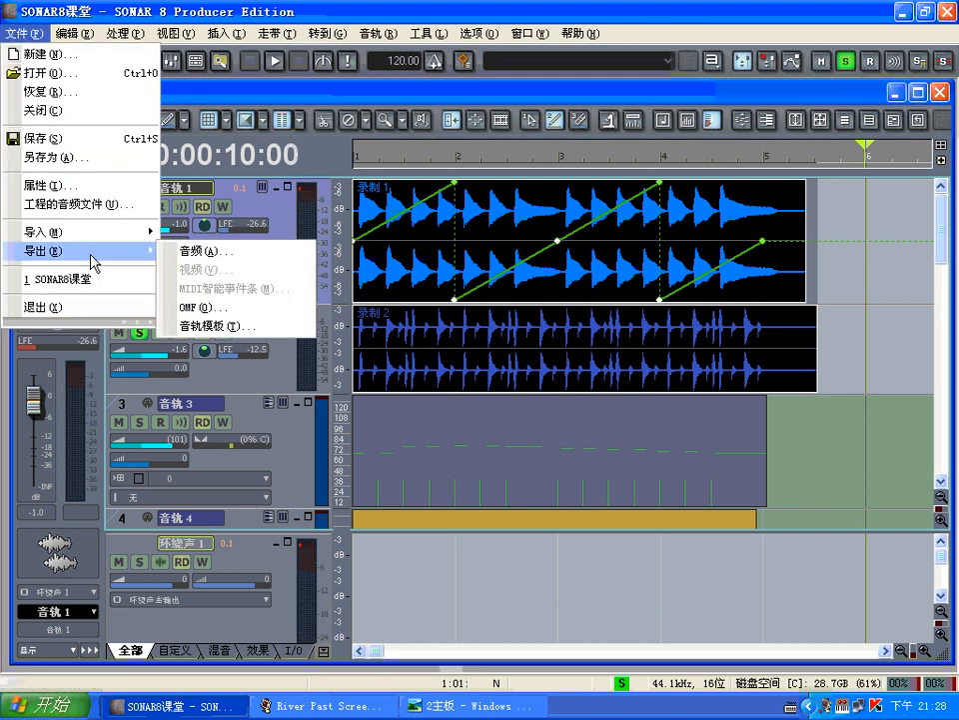
click(187, 257)
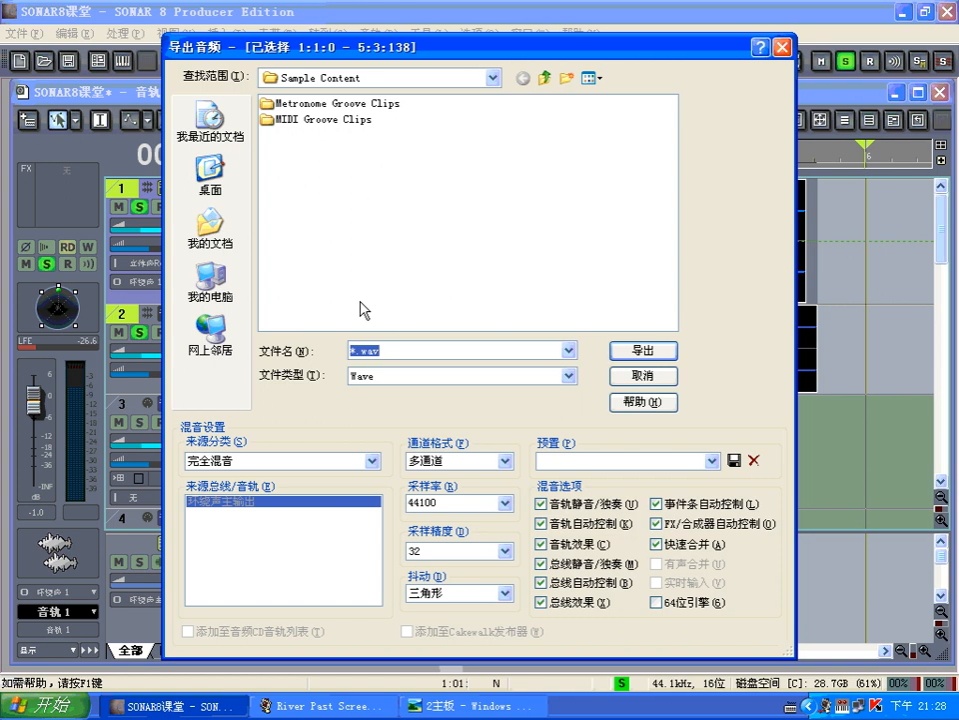
click(492, 78)
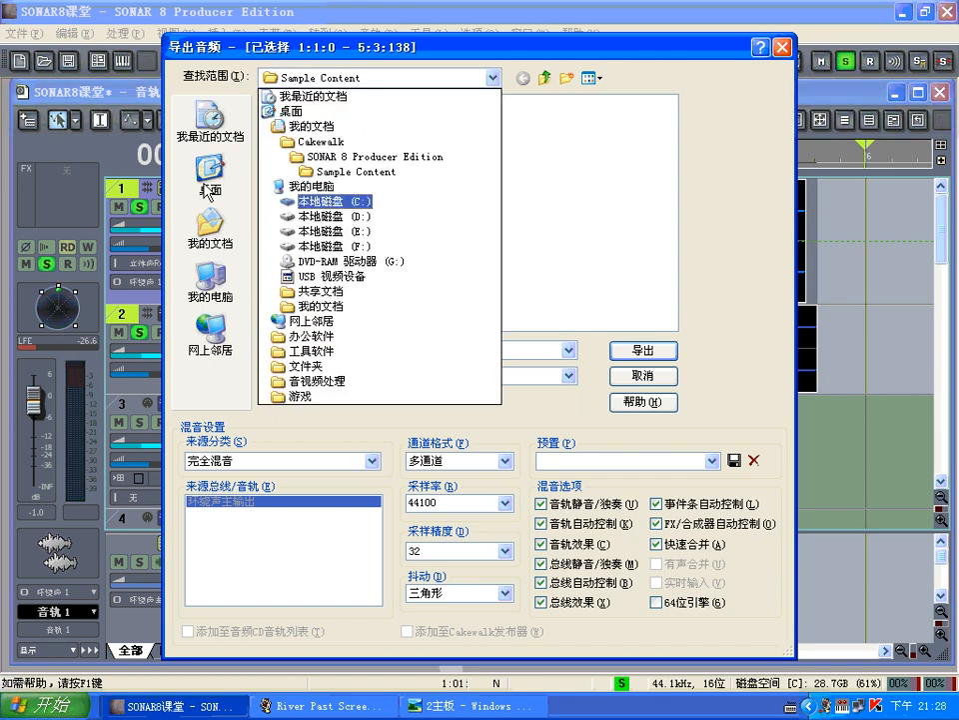
click(207, 183)
click(568, 351)
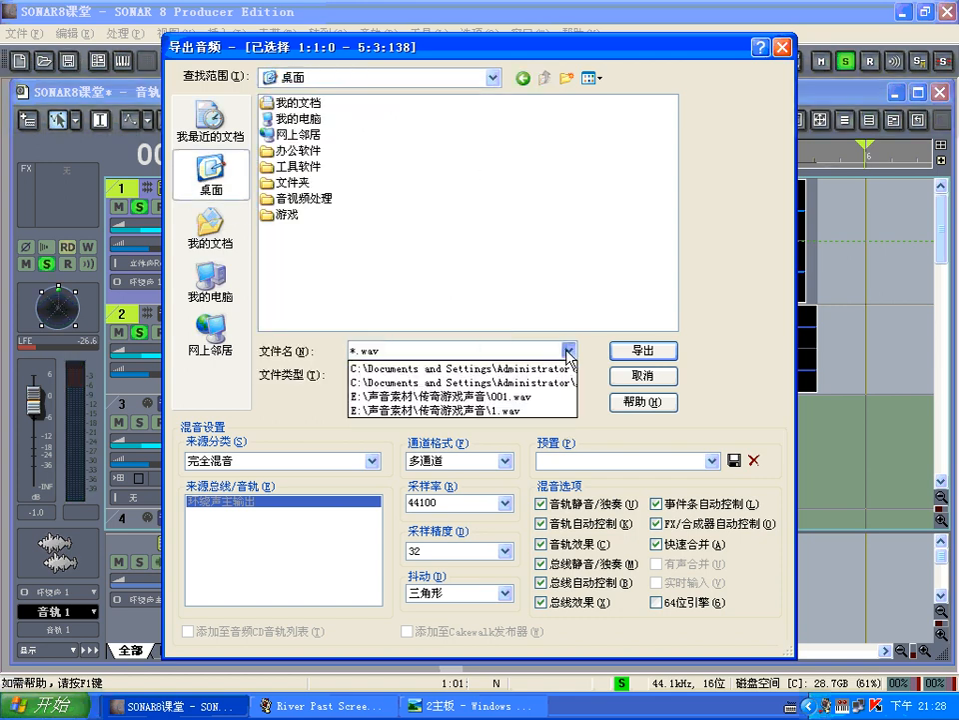
click(569, 356)
click(568, 377)
click(569, 379)
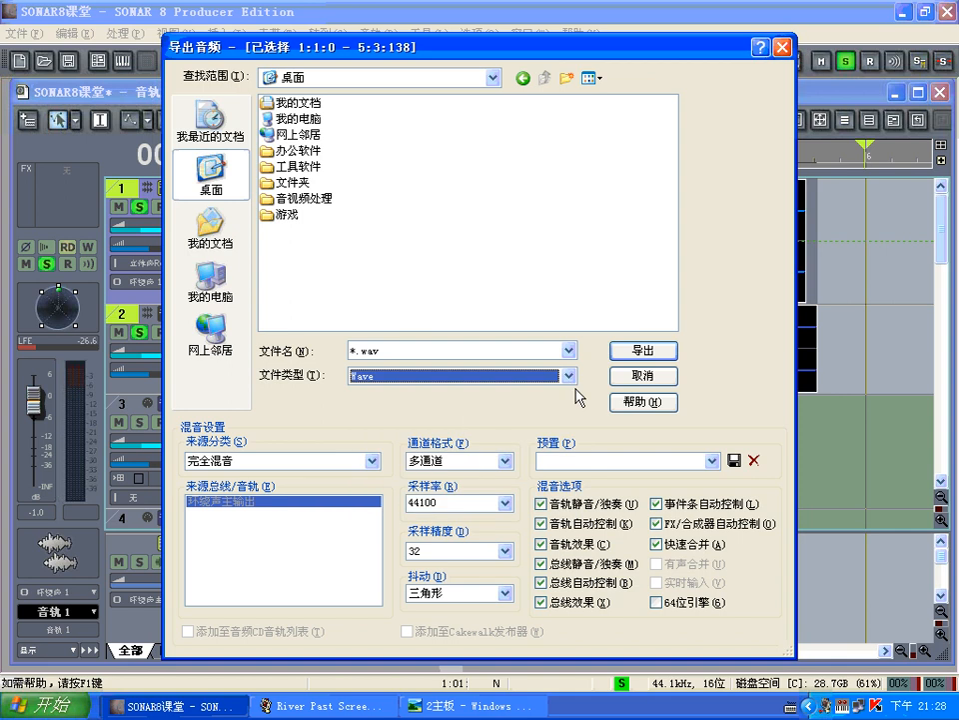
click(506, 466)
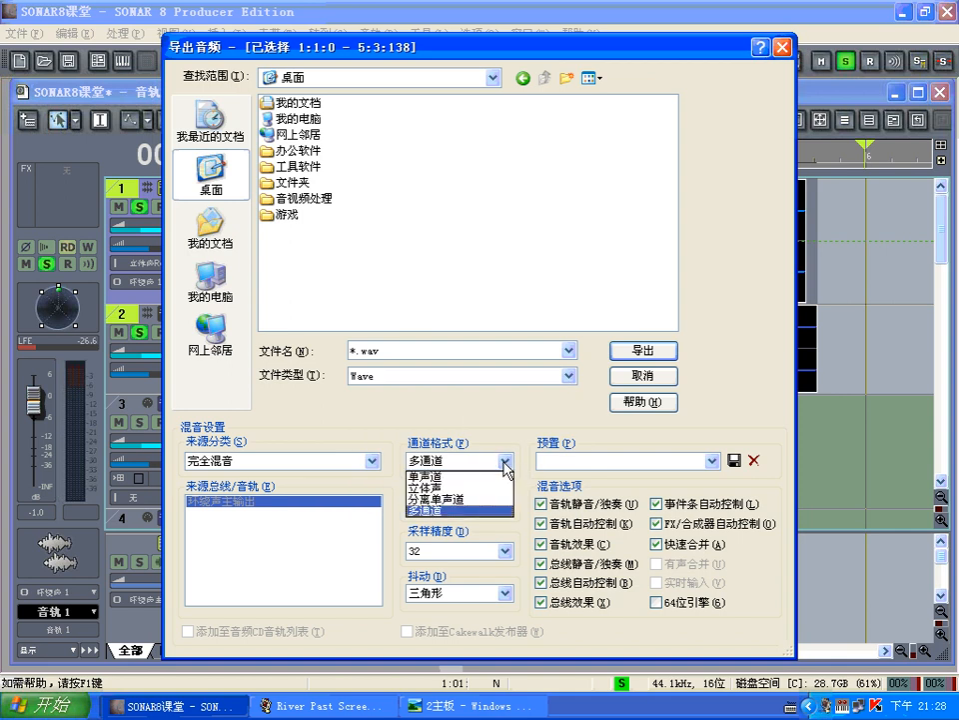
click(447, 511)
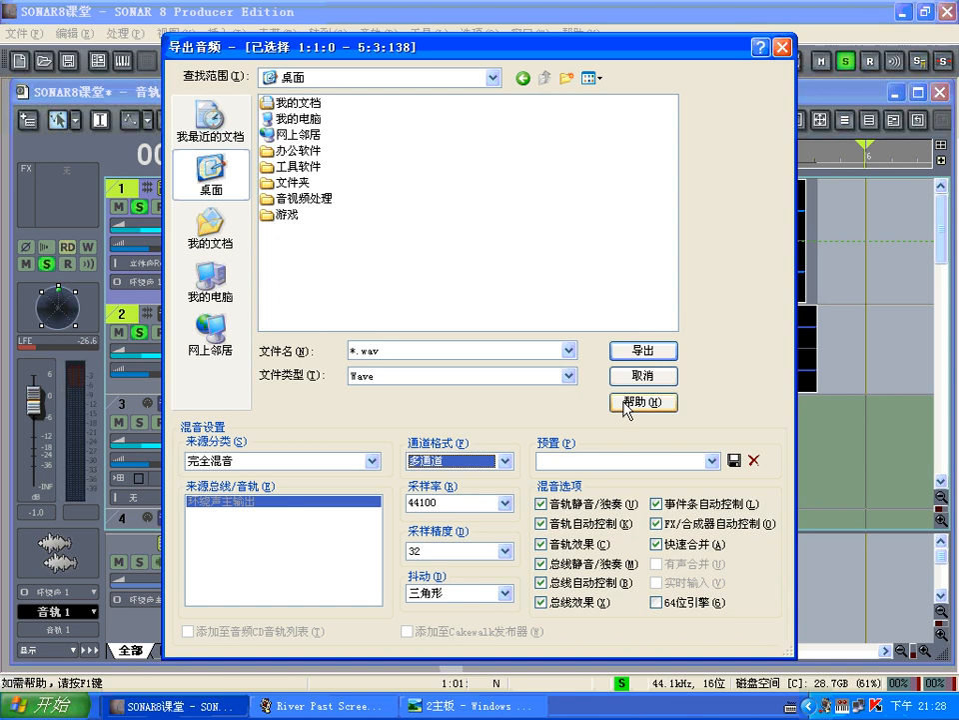
Step: Name the export file 5.1 and export the surround mix
click(395, 348)
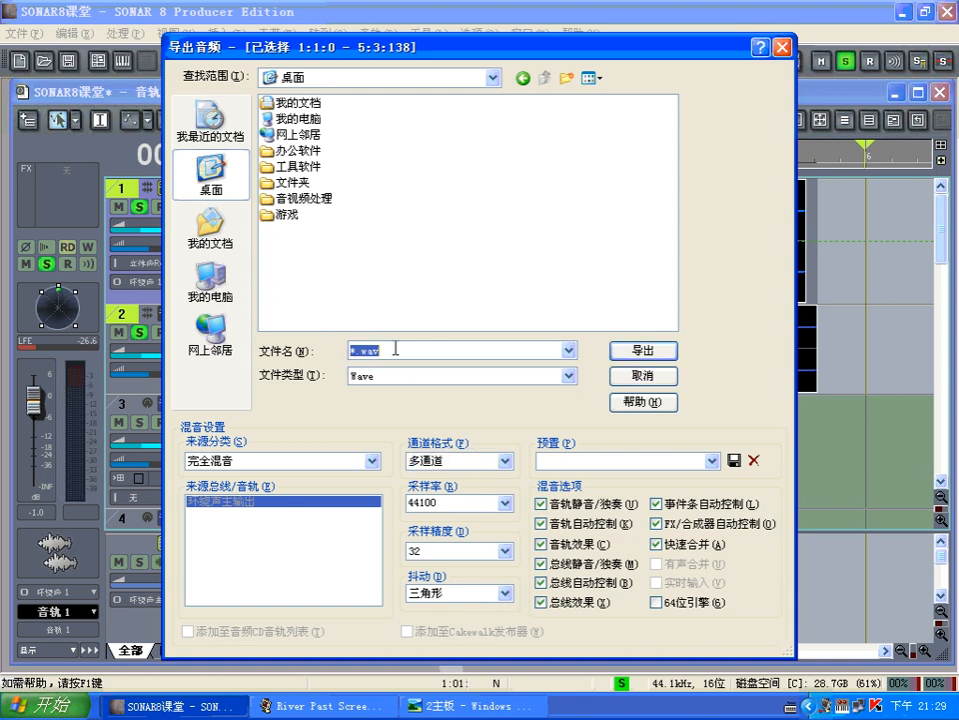
text(1)
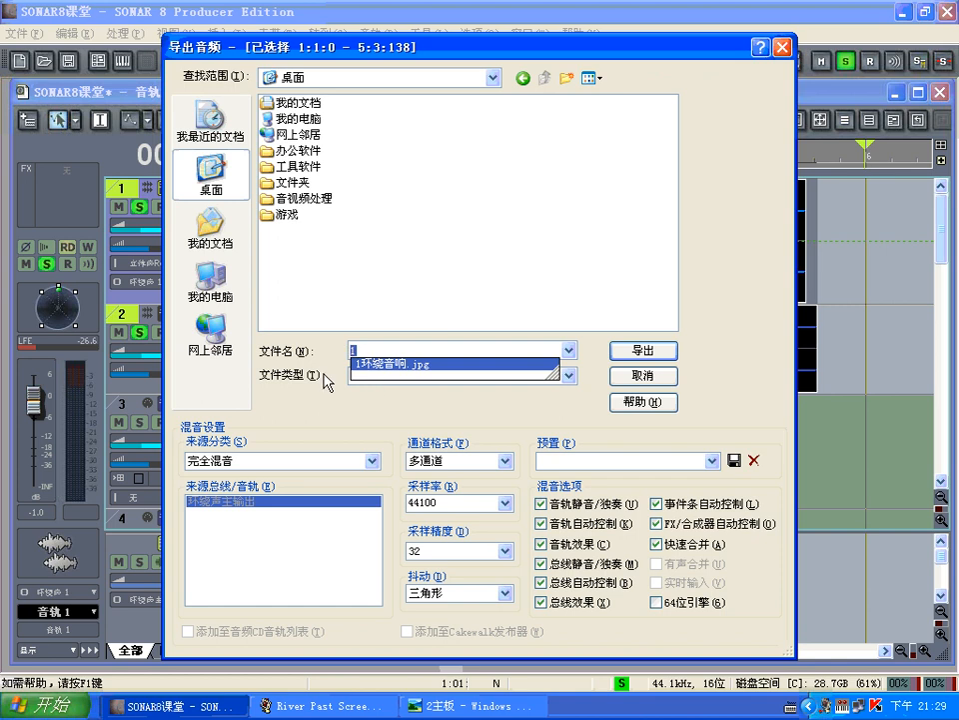
text(5.1)
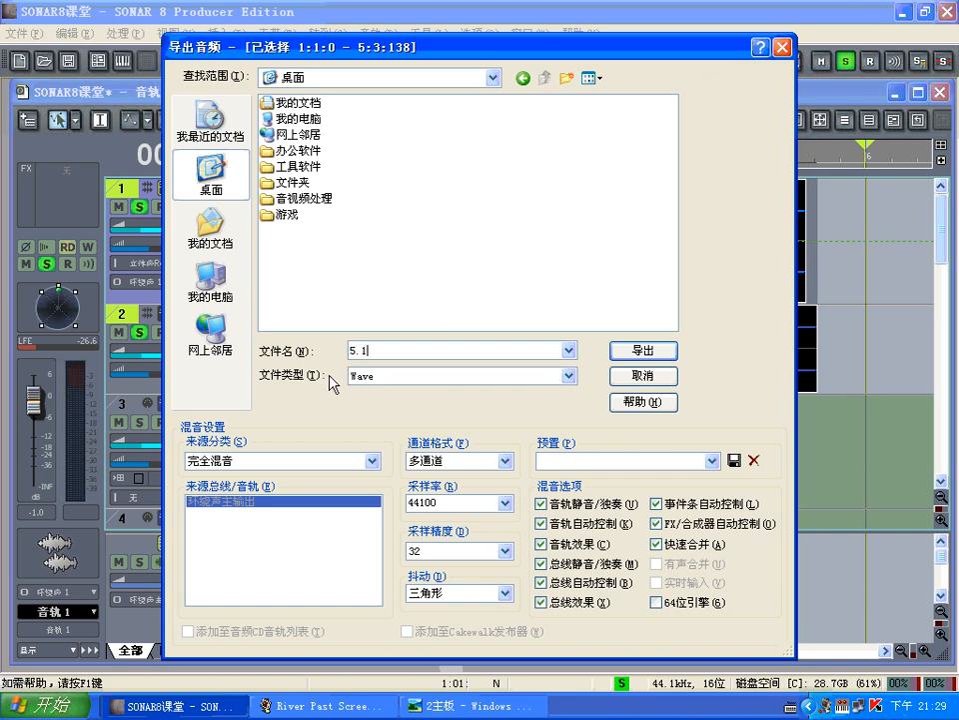
click(631, 352)
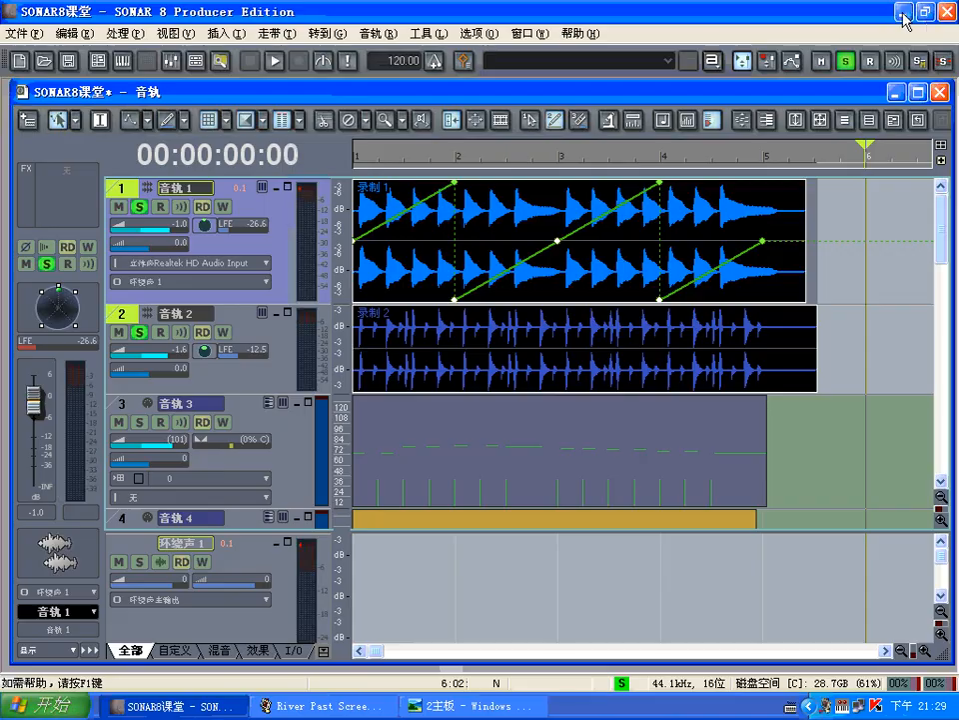
Step: Minimise SONAR and examine the general and summary properties of the exported 5.1 file on the desktop
click(902, 12)
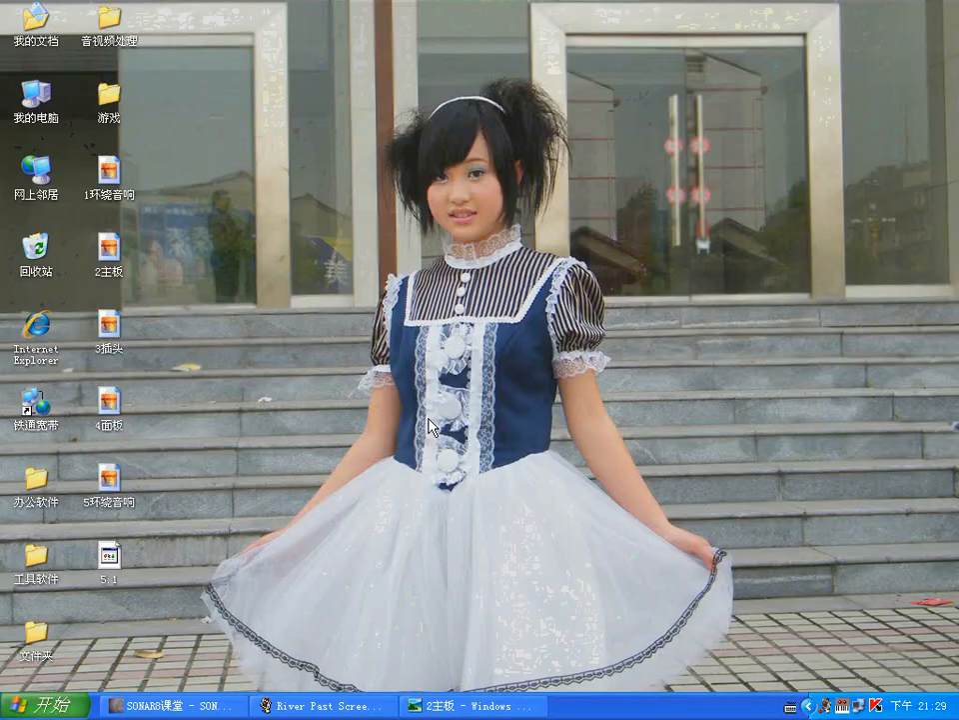
click(115, 565)
right_click(116, 566)
click(135, 548)
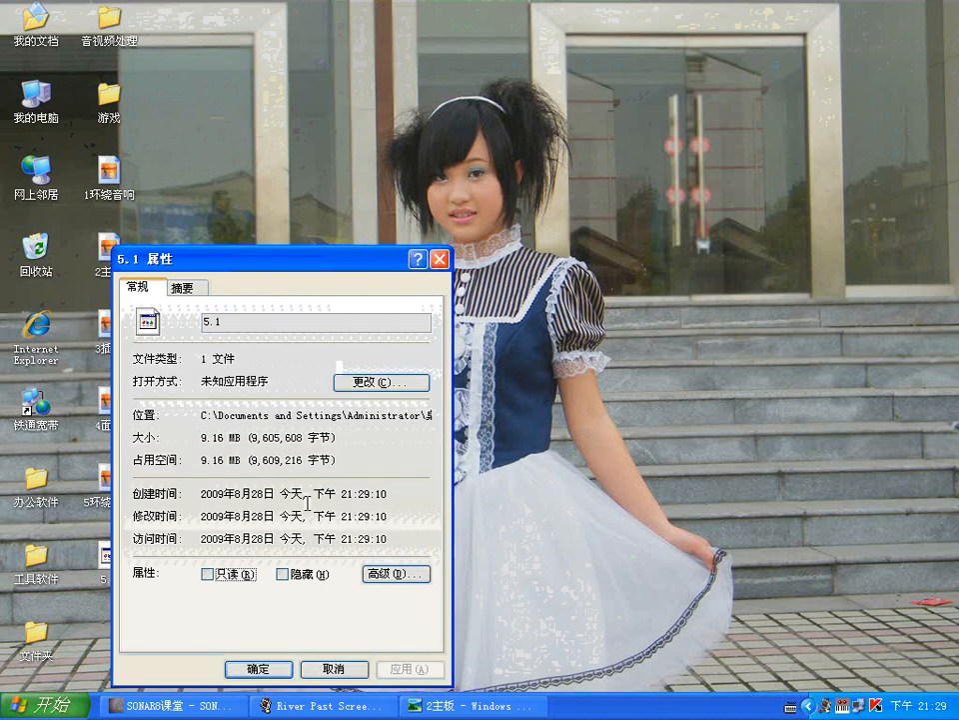
click(187, 289)
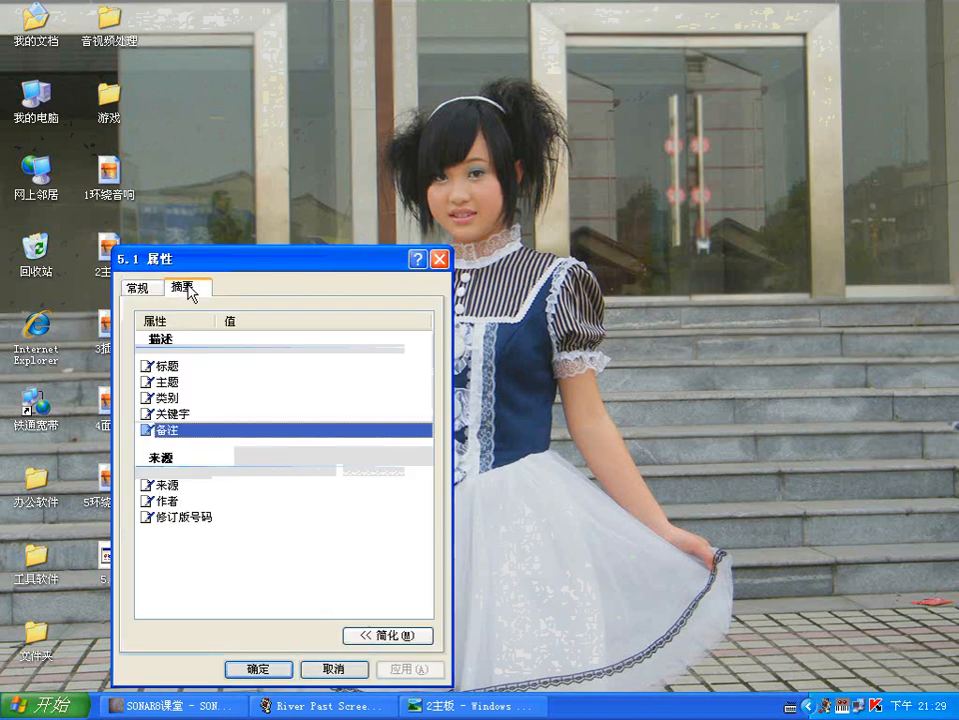
click(439, 259)
Step: Switch back to SONAR and export the surround mix to the desktop again as the multichannel Wave file 1111111.wav
click(205, 704)
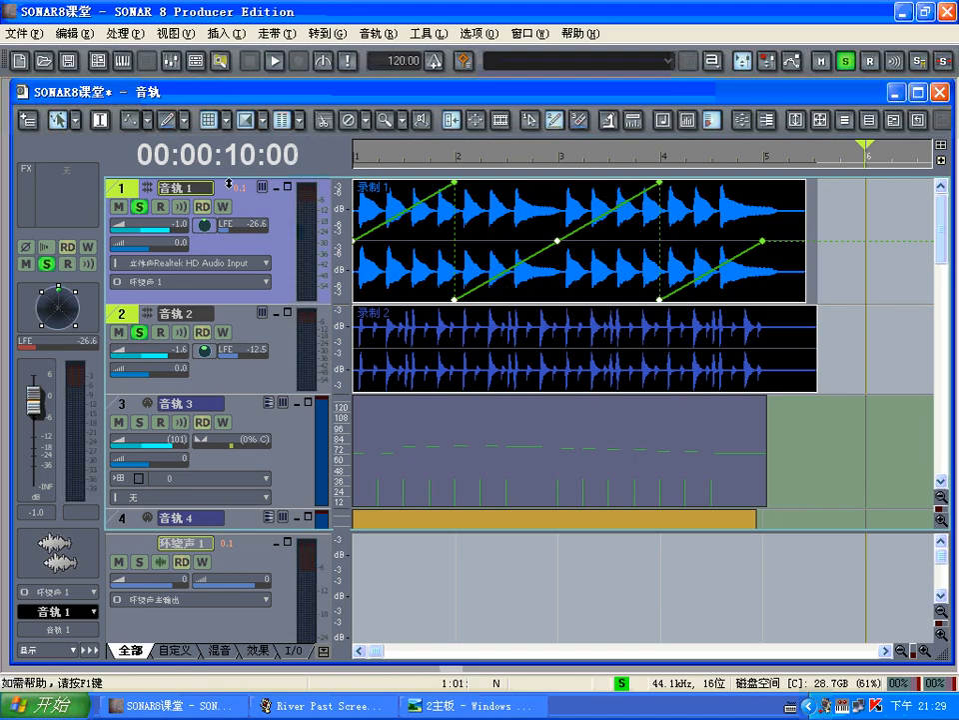
click(25, 33)
mouse_move(60, 254)
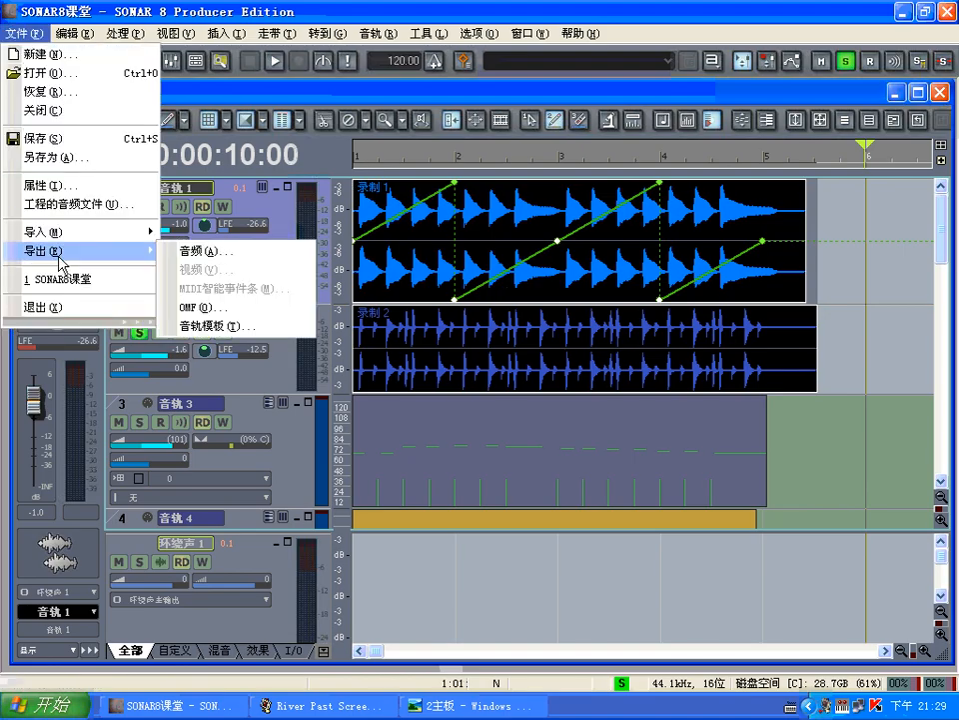
click(195, 251)
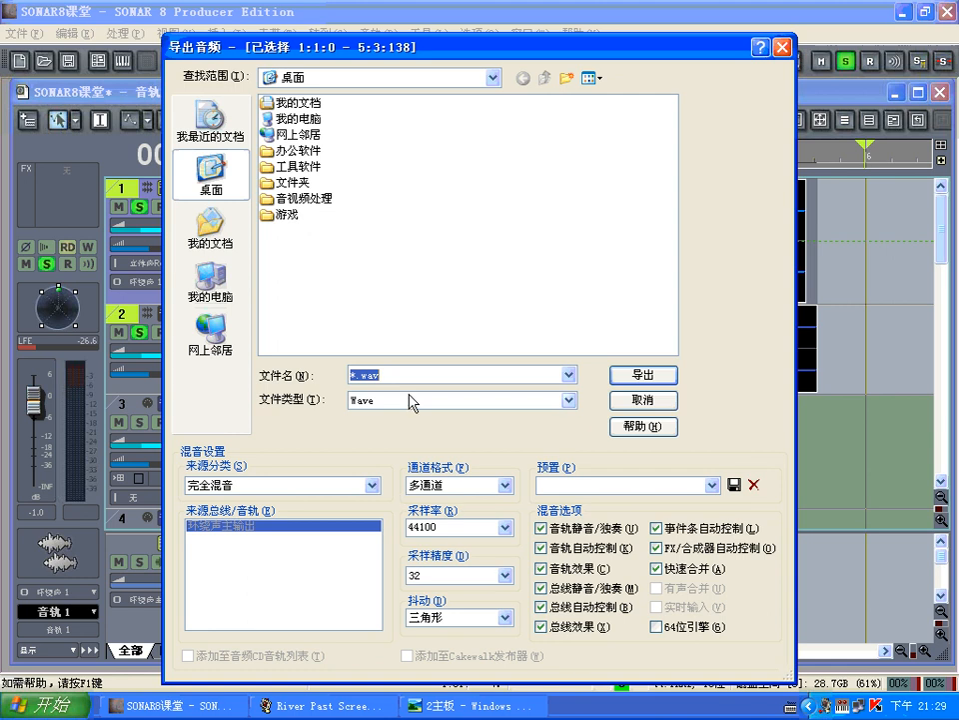
click(362, 375)
text(1111111)
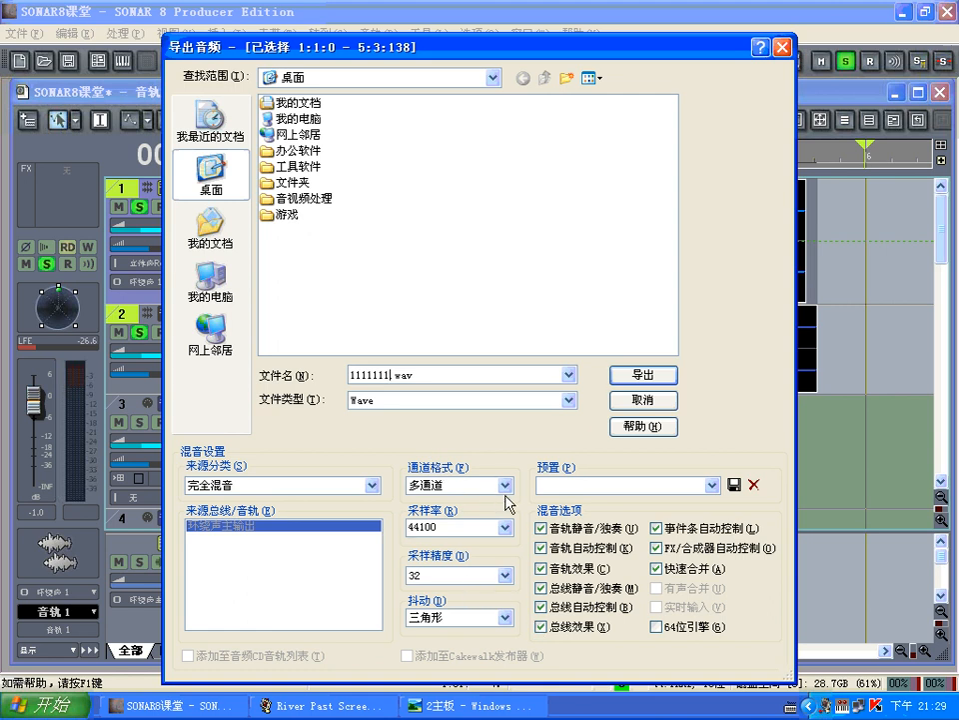
click(642, 377)
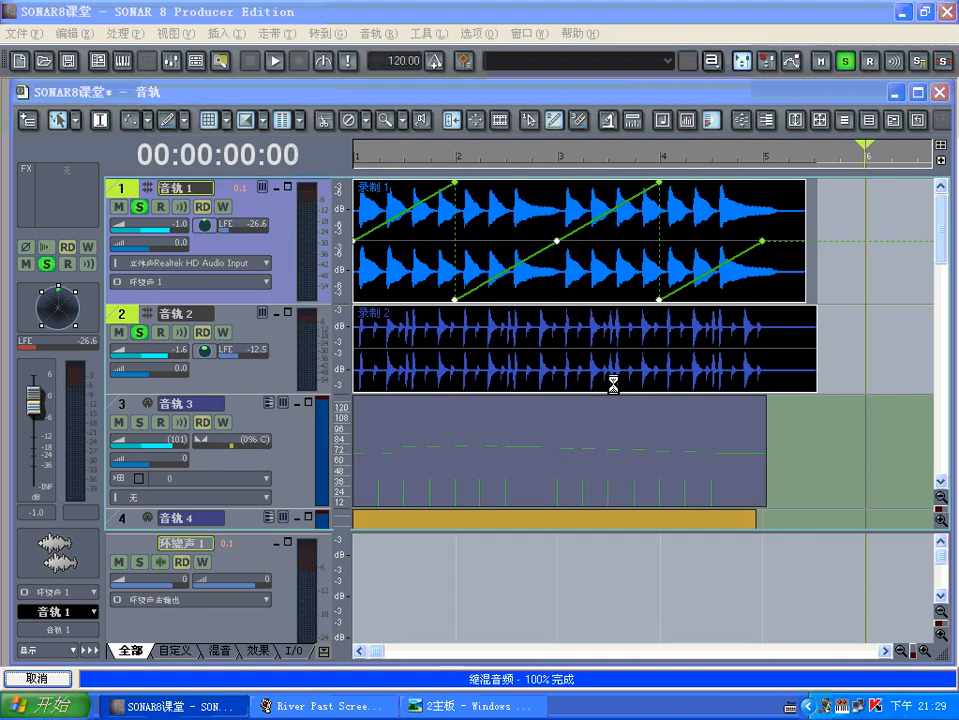
Step: On the desktop, move the exported 1111111 file clear of the other icons and examine its general and summary properties
click(903, 12)
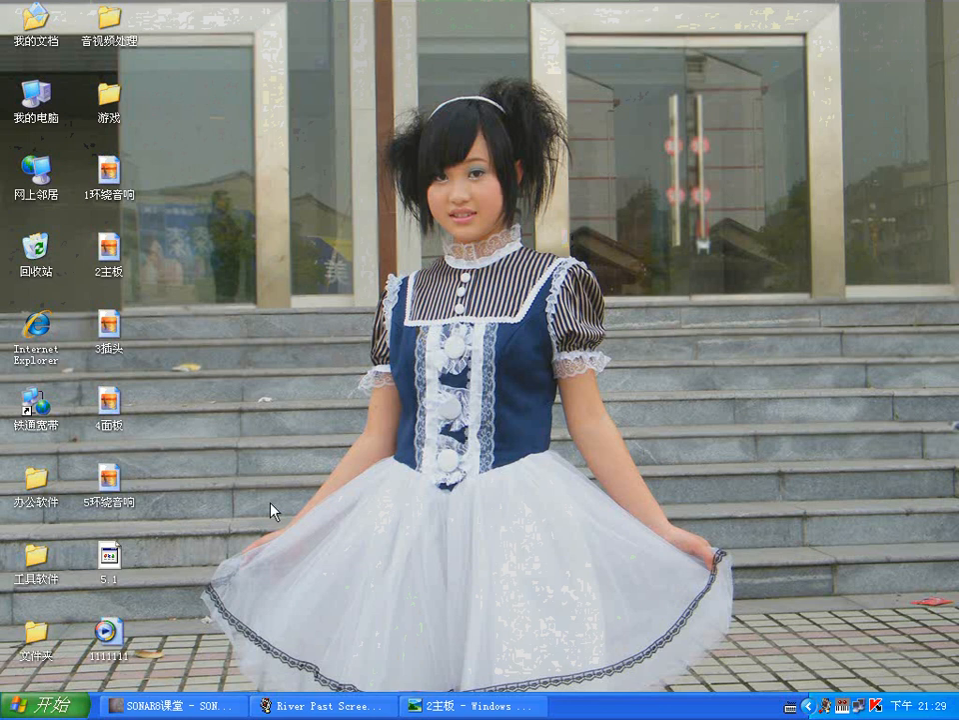
drag(110, 632, 253, 479)
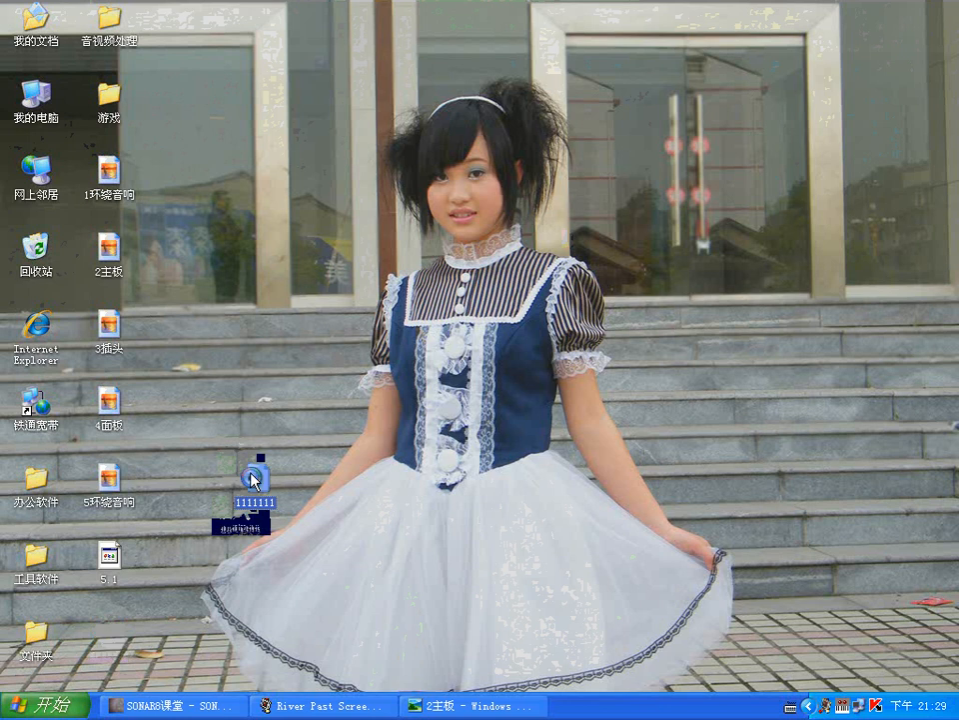
right_click(258, 483)
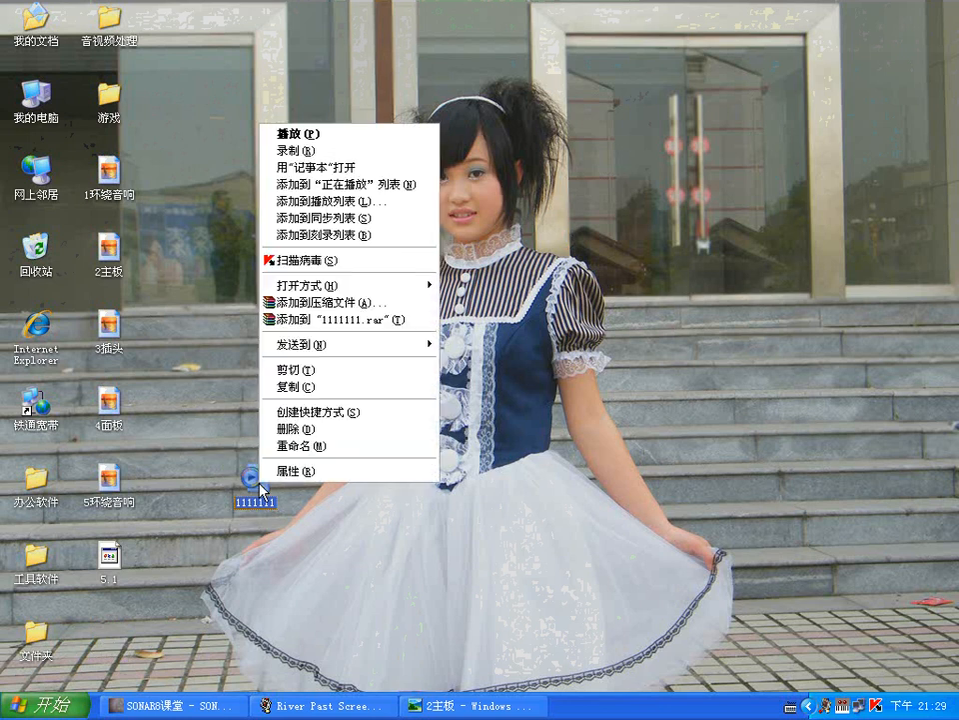
click(285, 471)
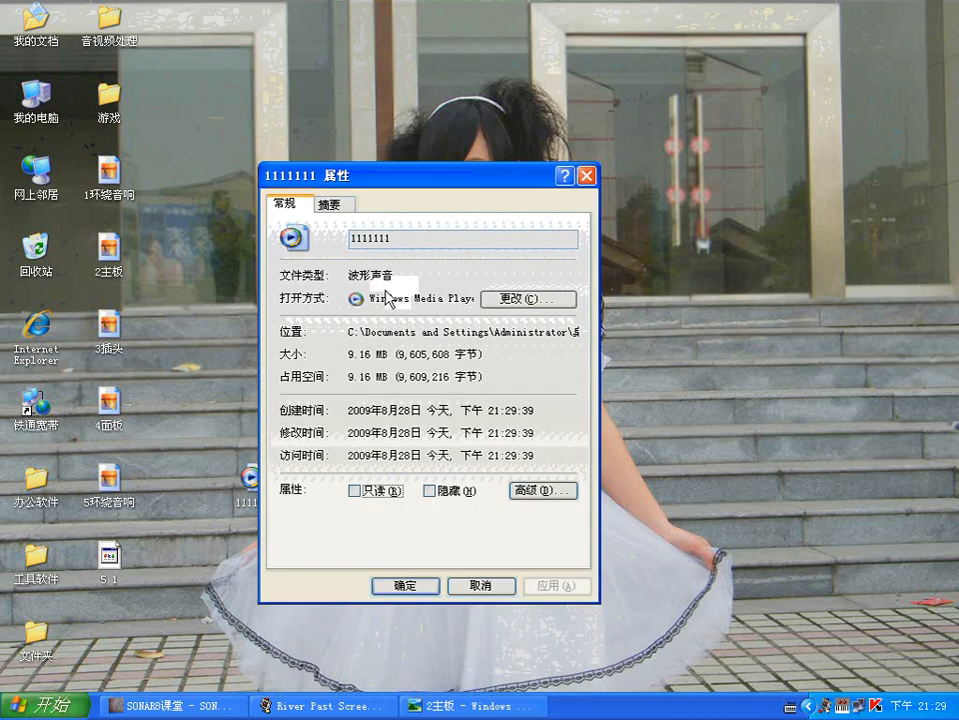
click(330, 204)
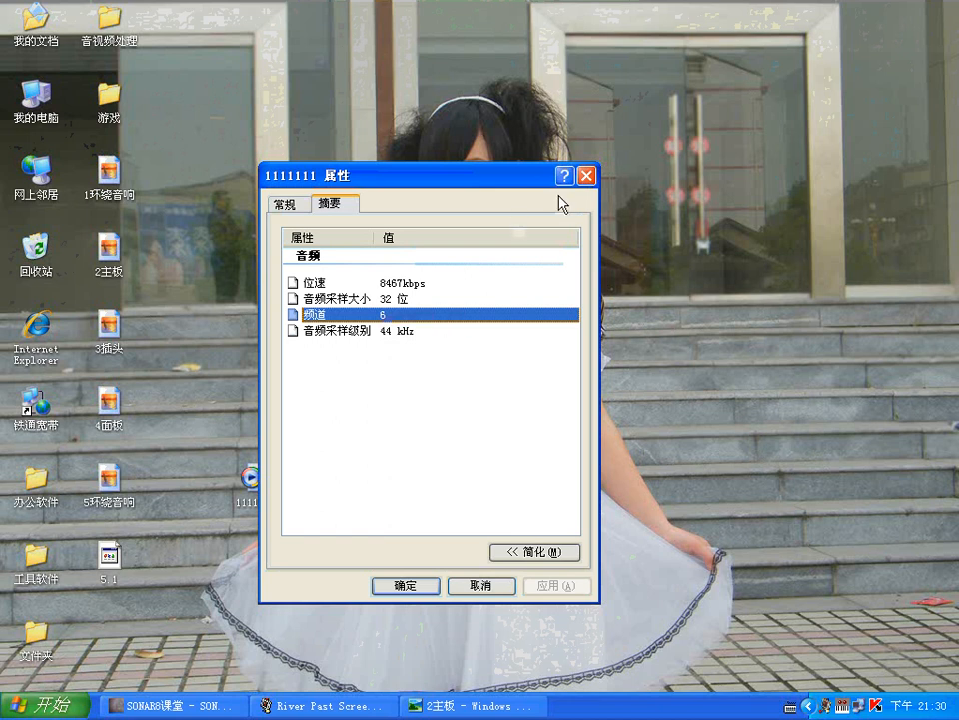
click(586, 177)
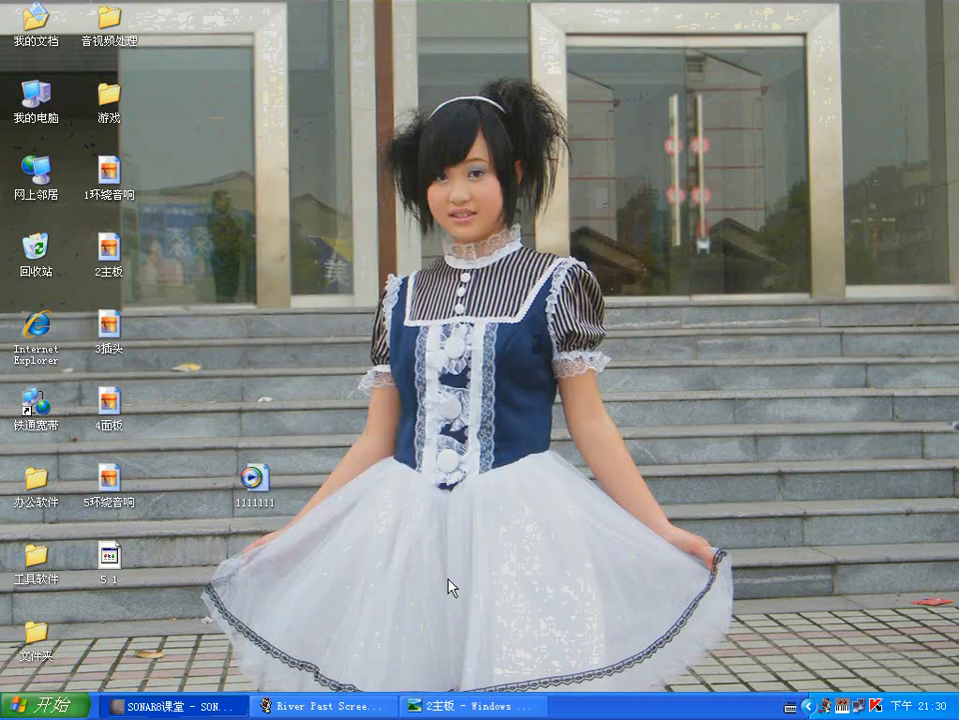